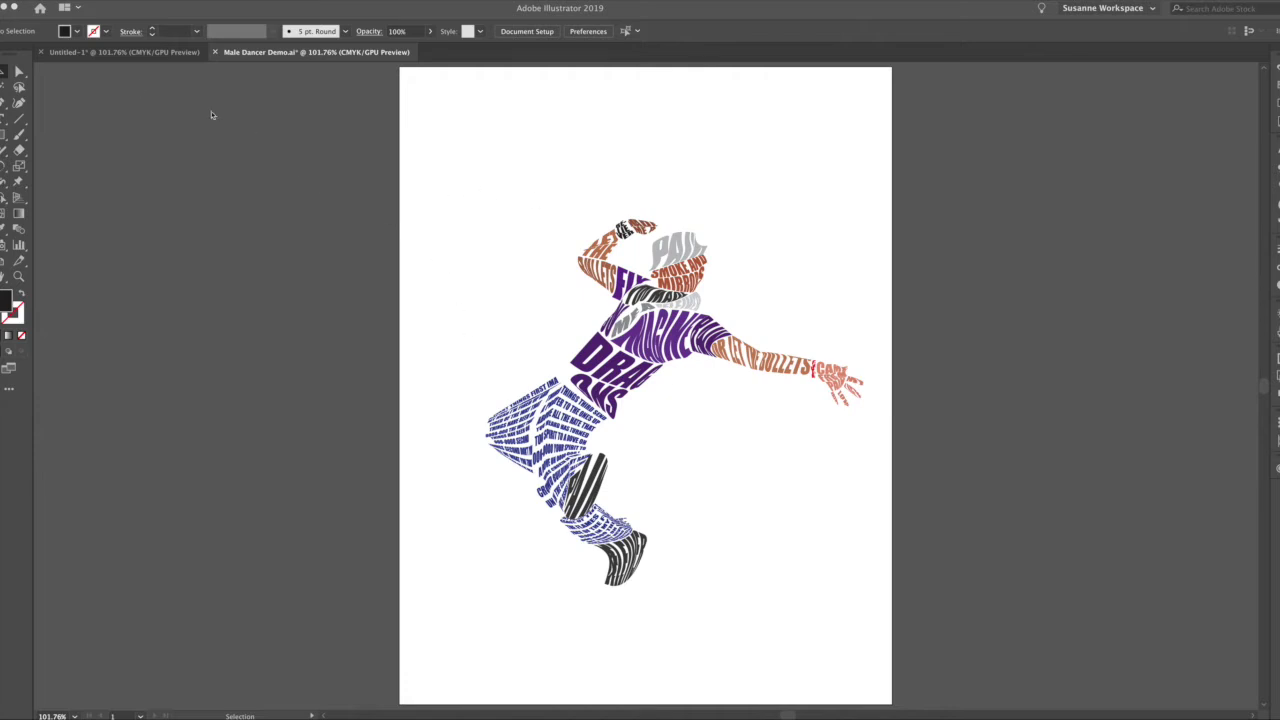
Place Male dancer.jpg in the blank Untitled-1 document, enlarge it to about 8 in wide and centre it on the artboard
{"action": "left_click", "coordinate": [130, 52]}
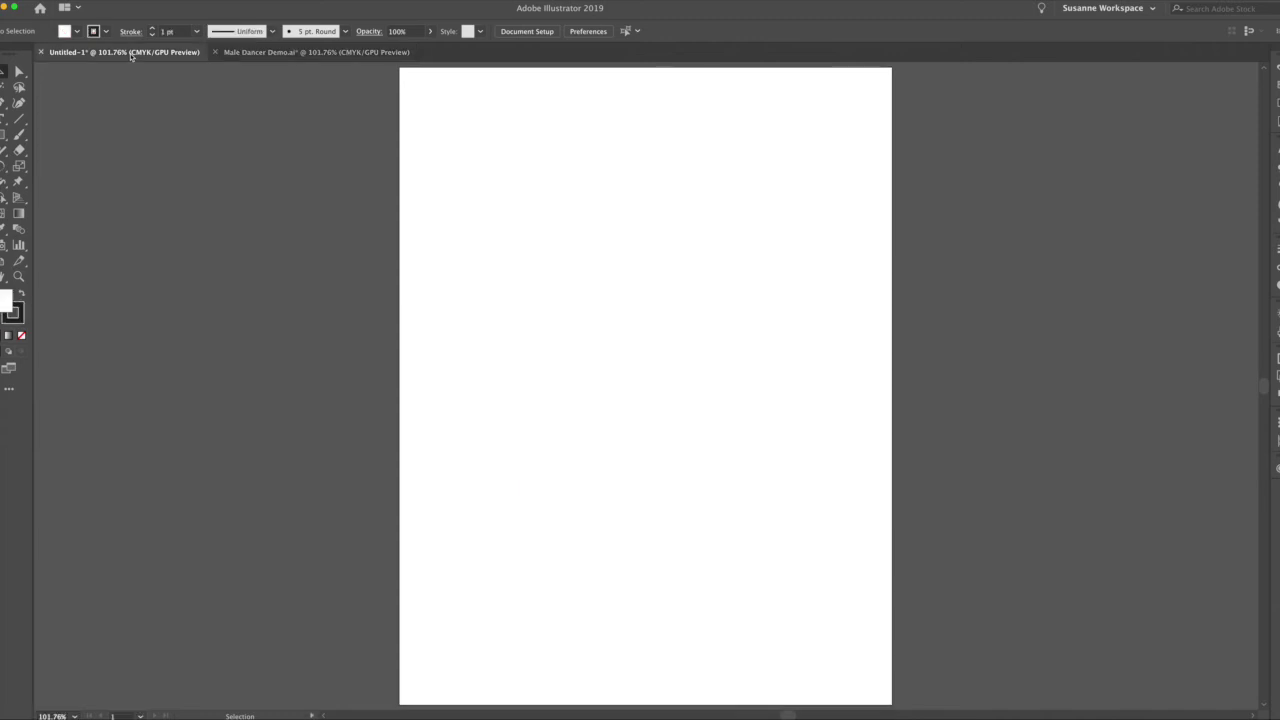
{"action": "left_click", "coordinate": [58, 1]}
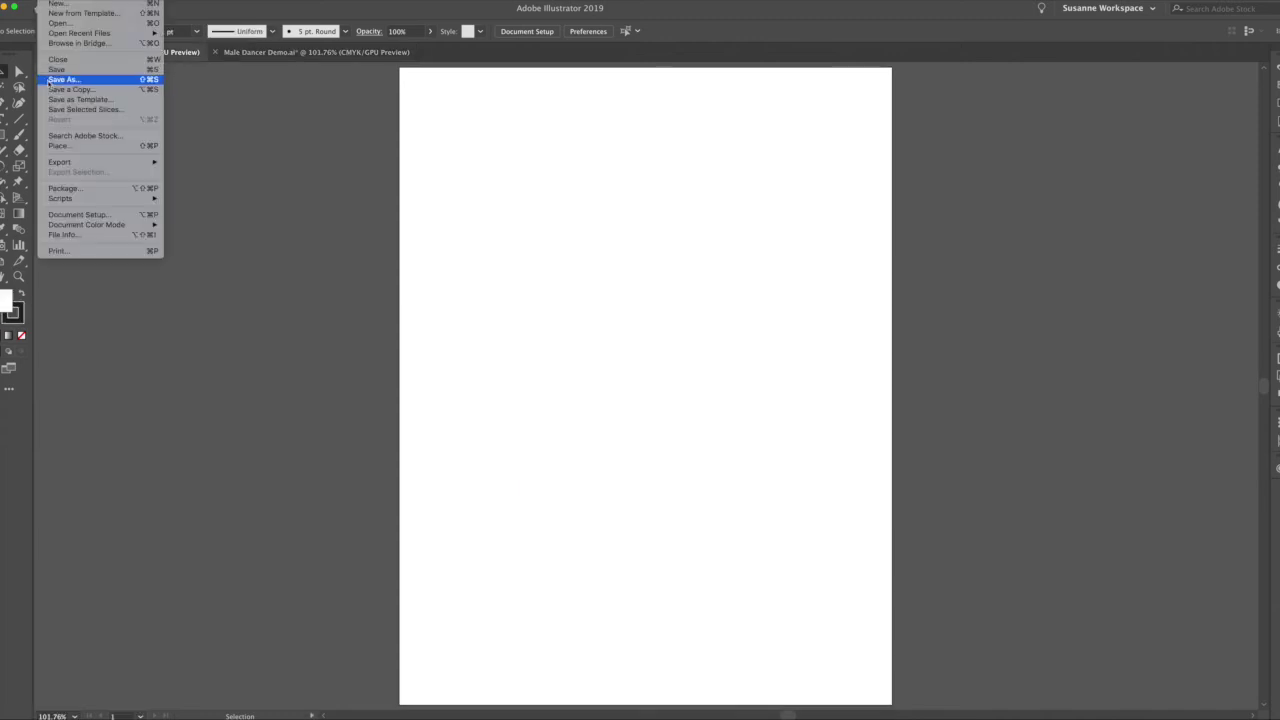
{"action": "left_click", "coordinate": [58, 145]}
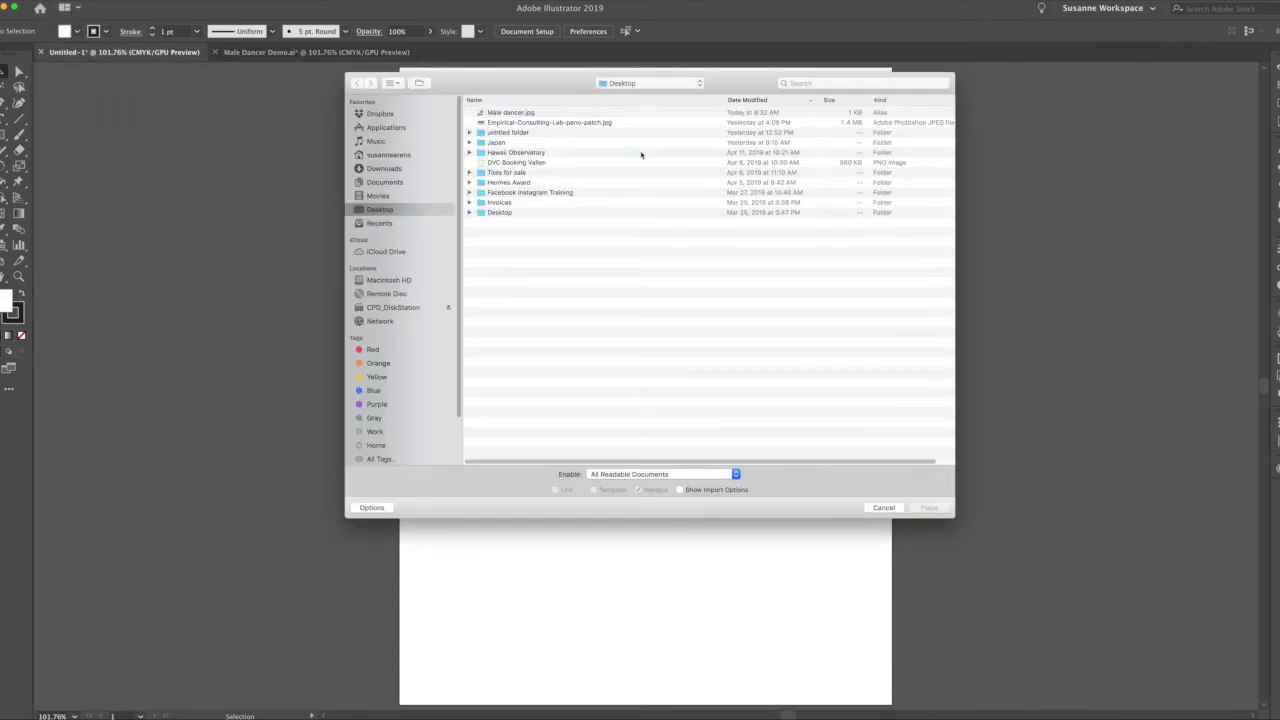
{"action": "left_click", "coordinate": [550, 115]}
{"action": "left_click", "coordinate": [924, 508]}
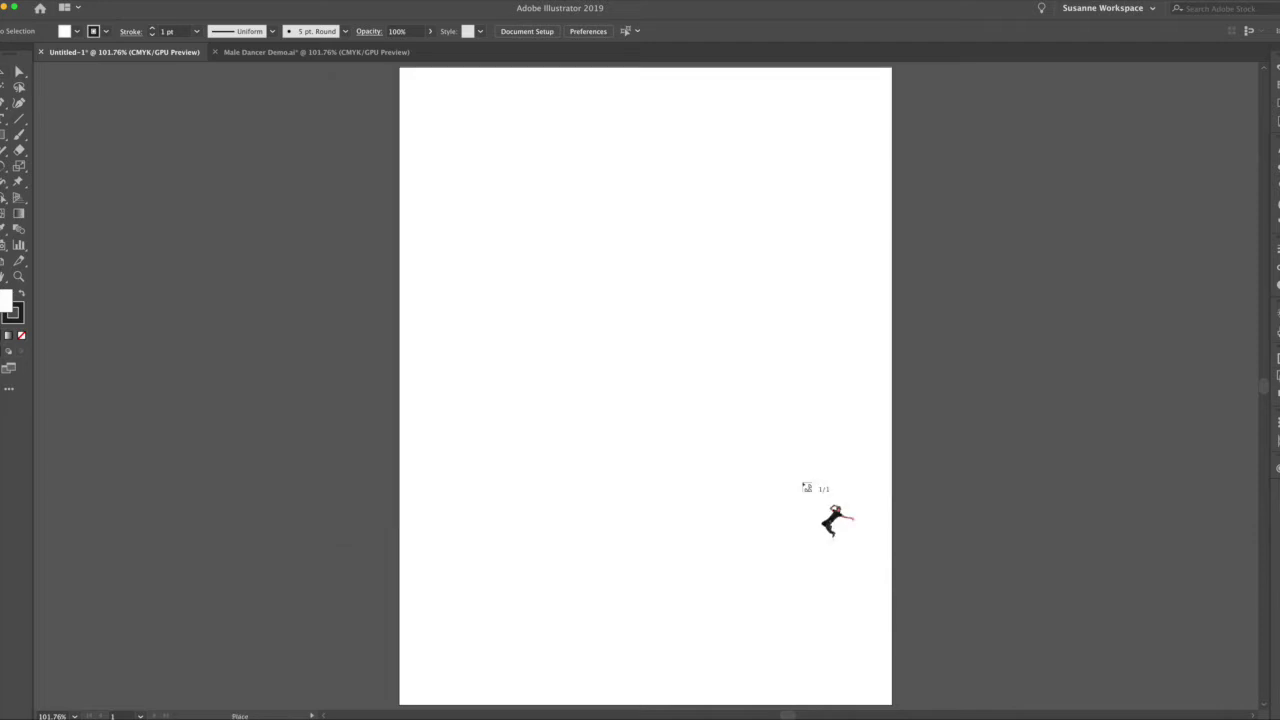
{"action": "left_click", "coordinate": [462, 200]}
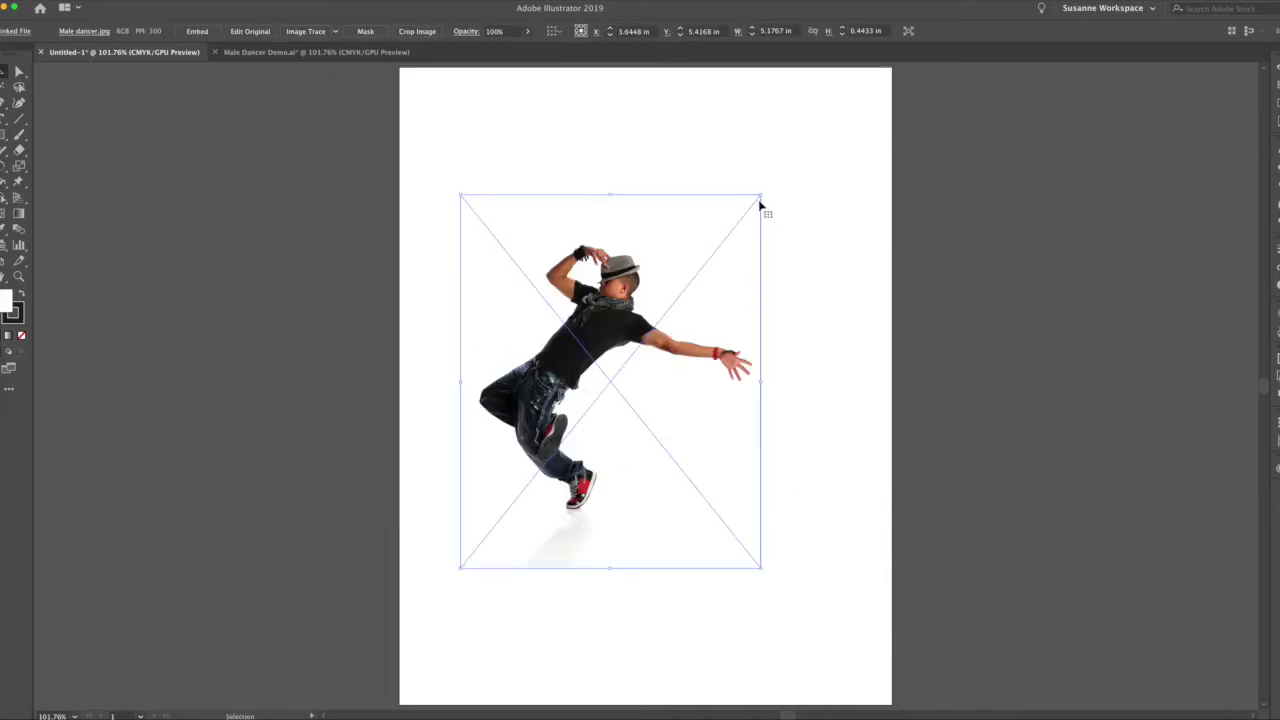
{"action": "left_click_drag", "start_coordinate": [764, 192], "coordinate": [923, 94]}
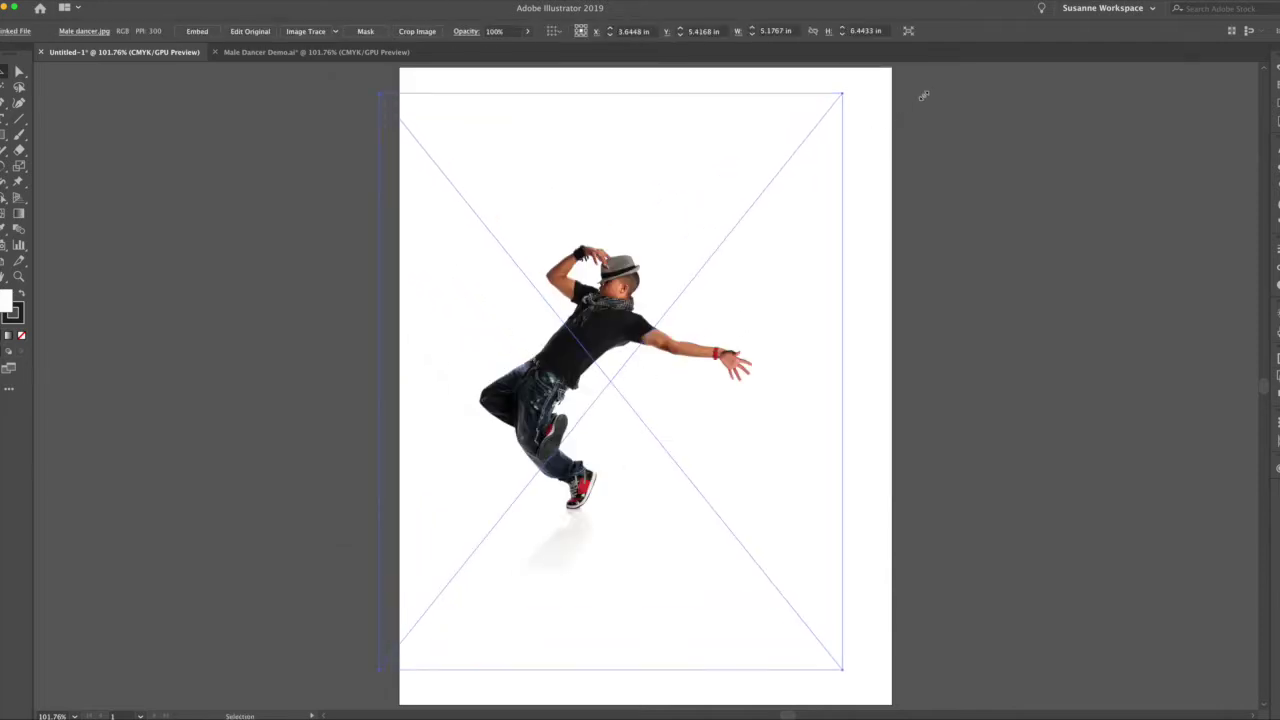
{"action": "mouse_move", "coordinate": [606, 299]}
{"action": "left_mouse_down"}
{"action": "mouse_move", "coordinate": [641, 306]}
{"action": "mouse_move", "coordinate": [618, 309]}
{"action": "left_mouse_up"}
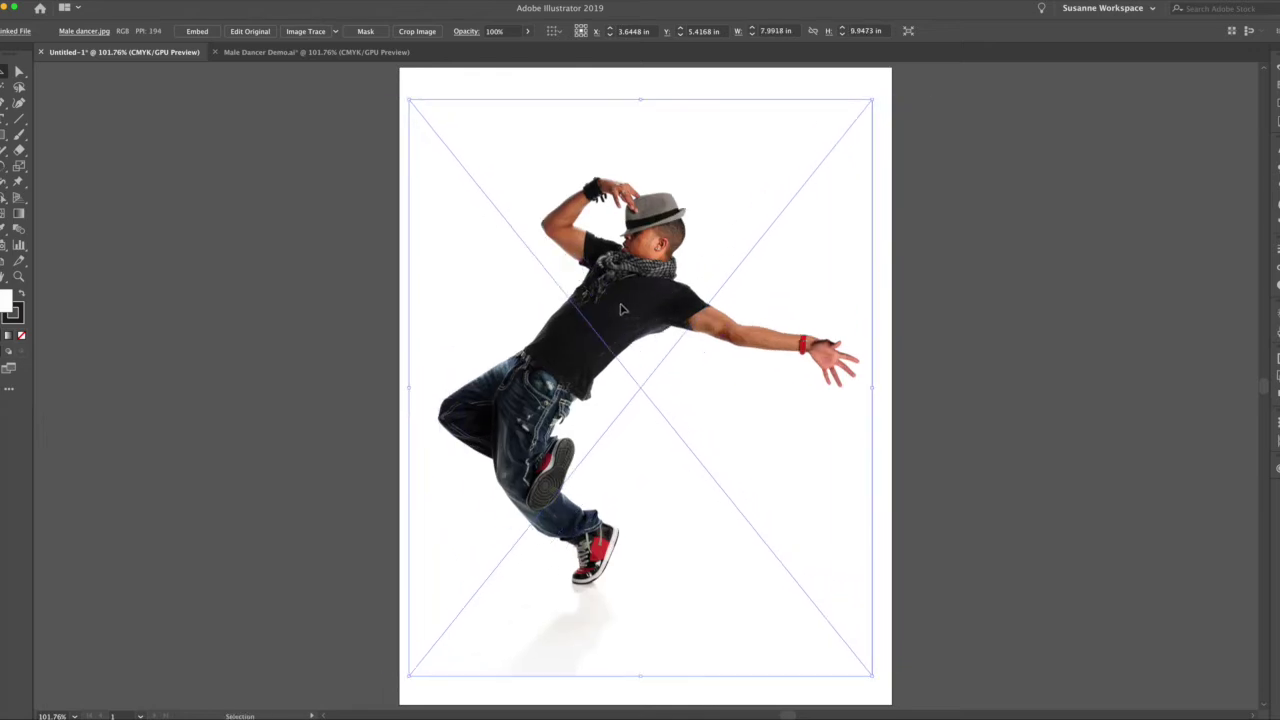
Lock the layer holding the dancer photo and add a new layer above it
{"action": "left_click", "coordinate": [1276, 376]}
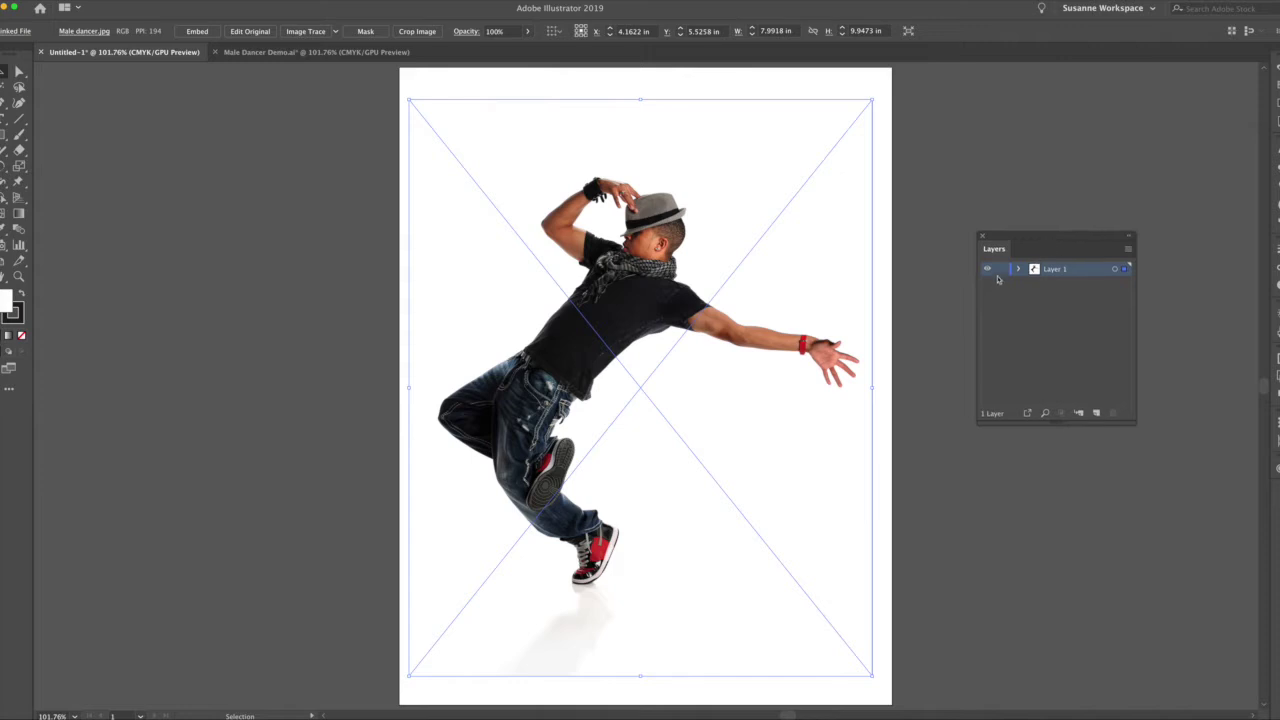
{"action": "key", "text": "super+shift+a"}
{"action": "left_click", "coordinate": [1095, 413]}
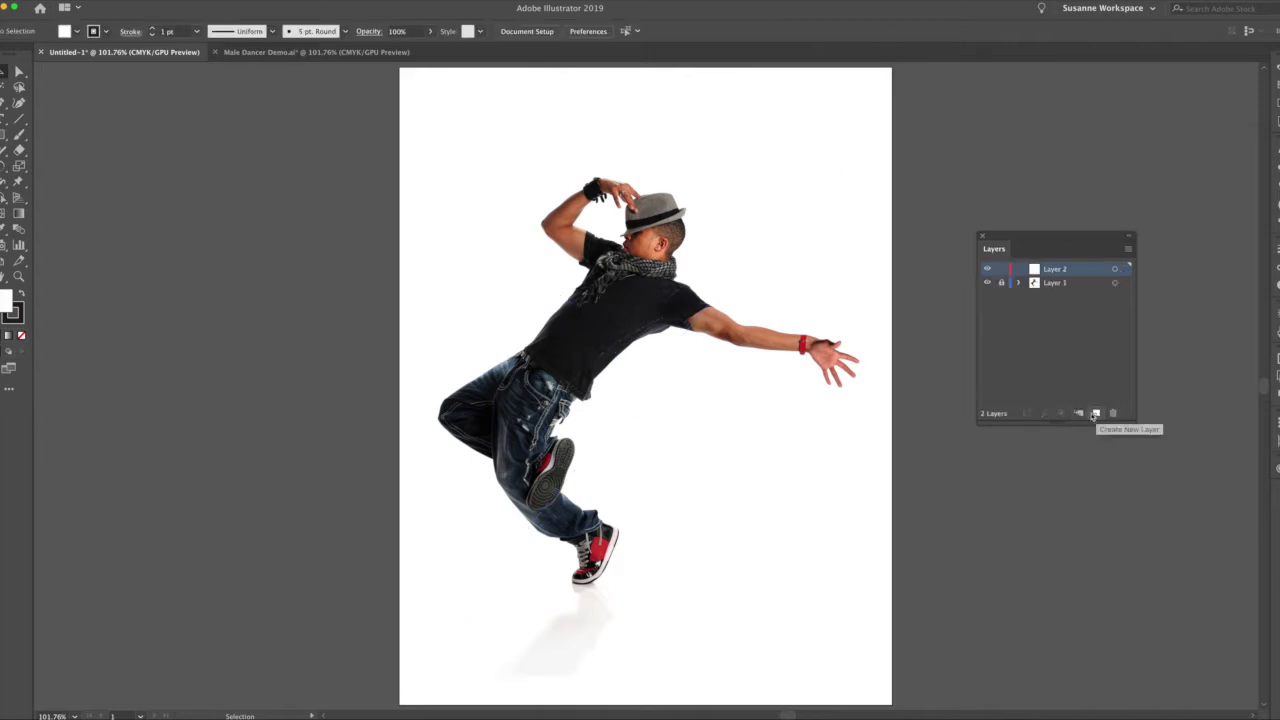
Trace the dancer's hat with the Pen tool as a closed shape following the crown and brim
{"action": "left_click", "coordinate": [18, 276]}
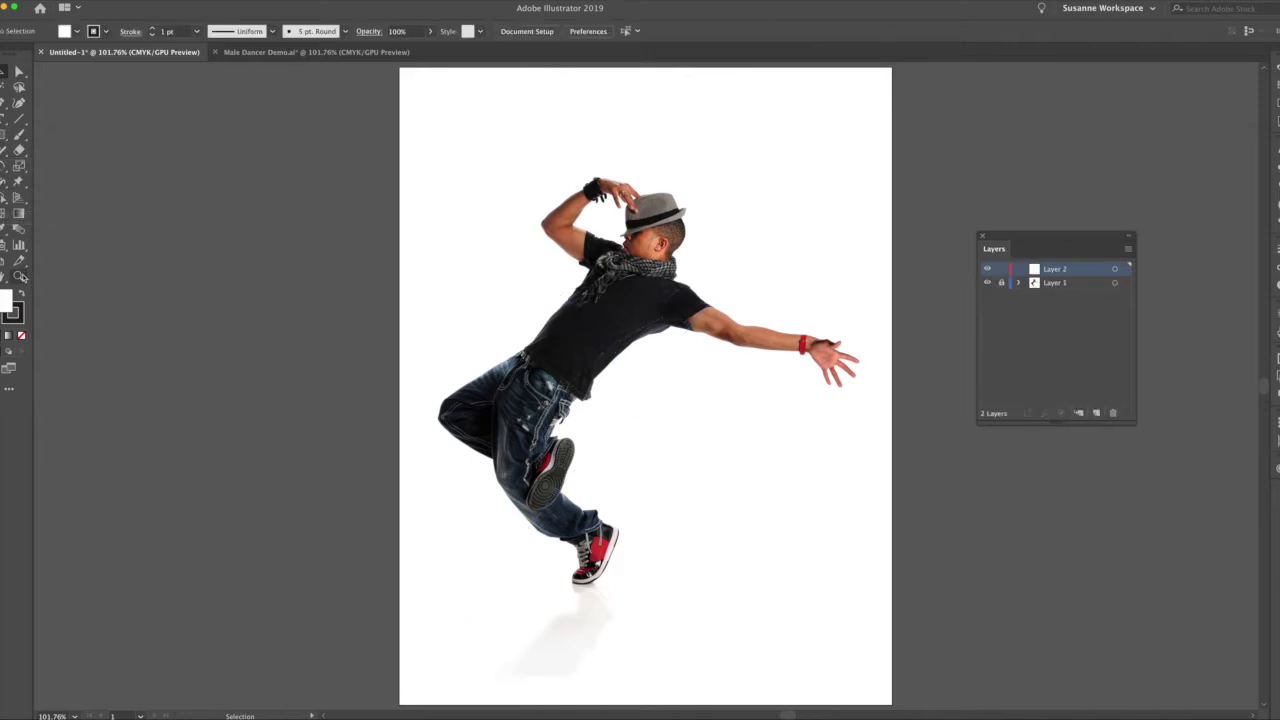
{"action": "left_click_drag", "start_coordinate": [669, 223], "coordinate": [803, 291]}
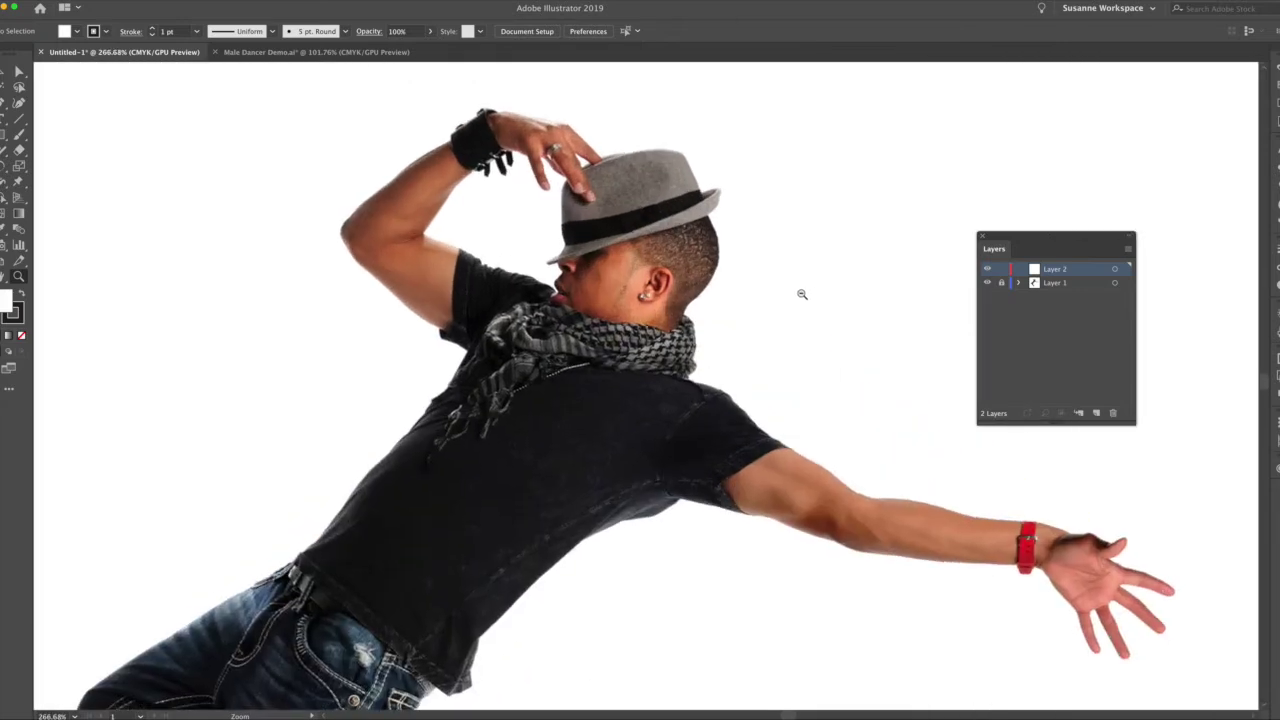
{"action": "key", "text": "p"}
{"action": "left_click", "coordinate": [719, 200]}
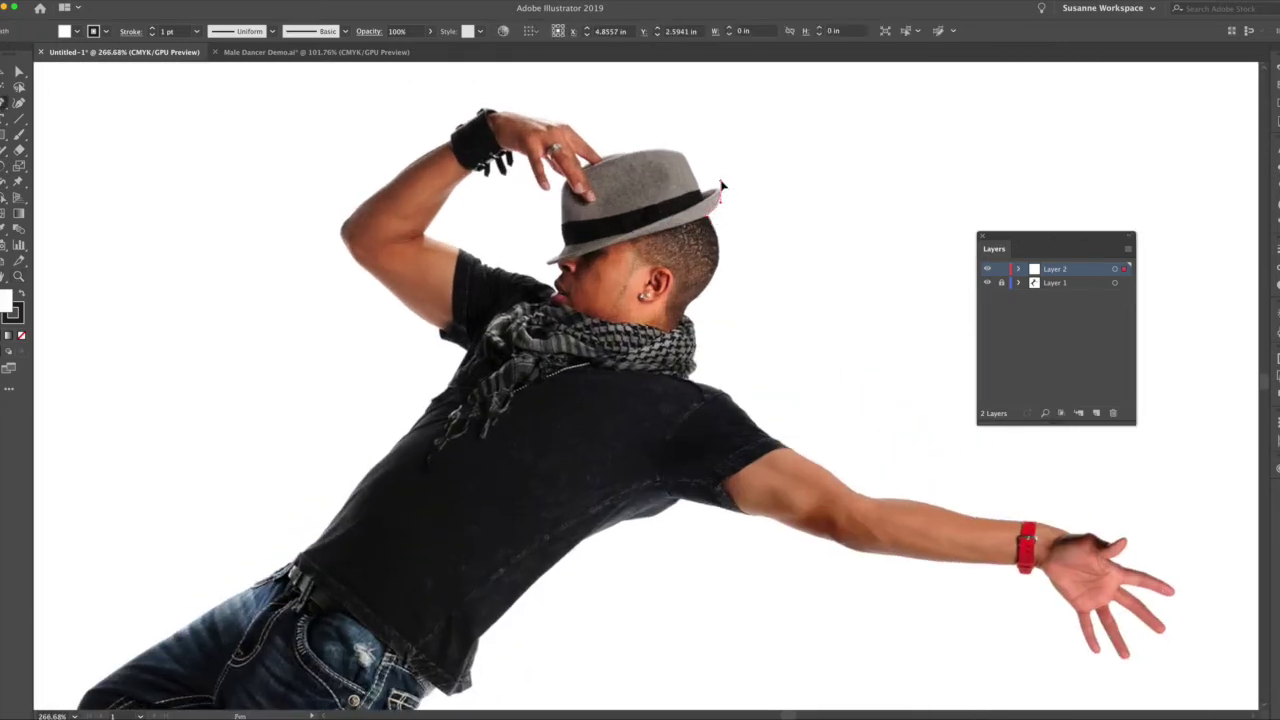
{"action": "left_click_drag", "start_coordinate": [721, 181], "coordinate": [675, 152]}
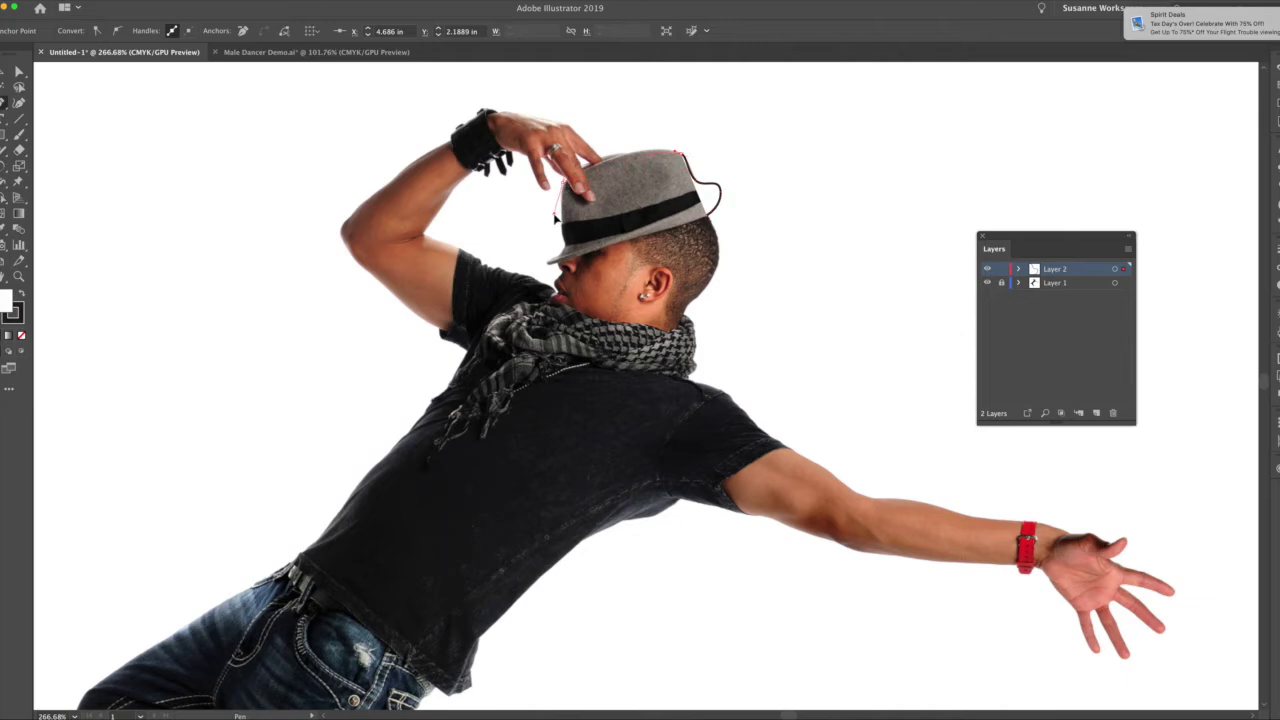
{"action": "left_click_drag", "start_coordinate": [561, 183], "coordinate": [522, 223]}
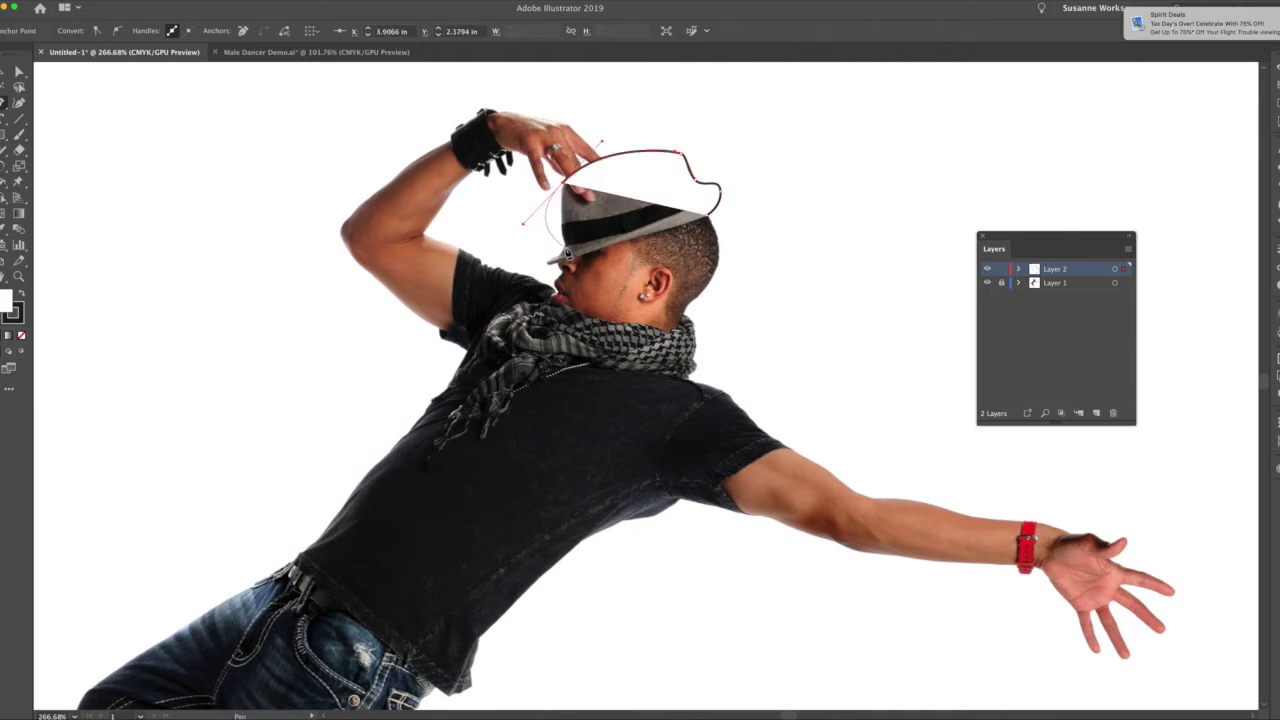
{"action": "left_click", "coordinate": [563, 185]}
{"action": "left_click", "coordinate": [564, 254]}
{"action": "left_click", "coordinate": [564, 247]}
Add the text HAT above the dancer's hat and set its font style to Bold
{"action": "key", "text": "t"}
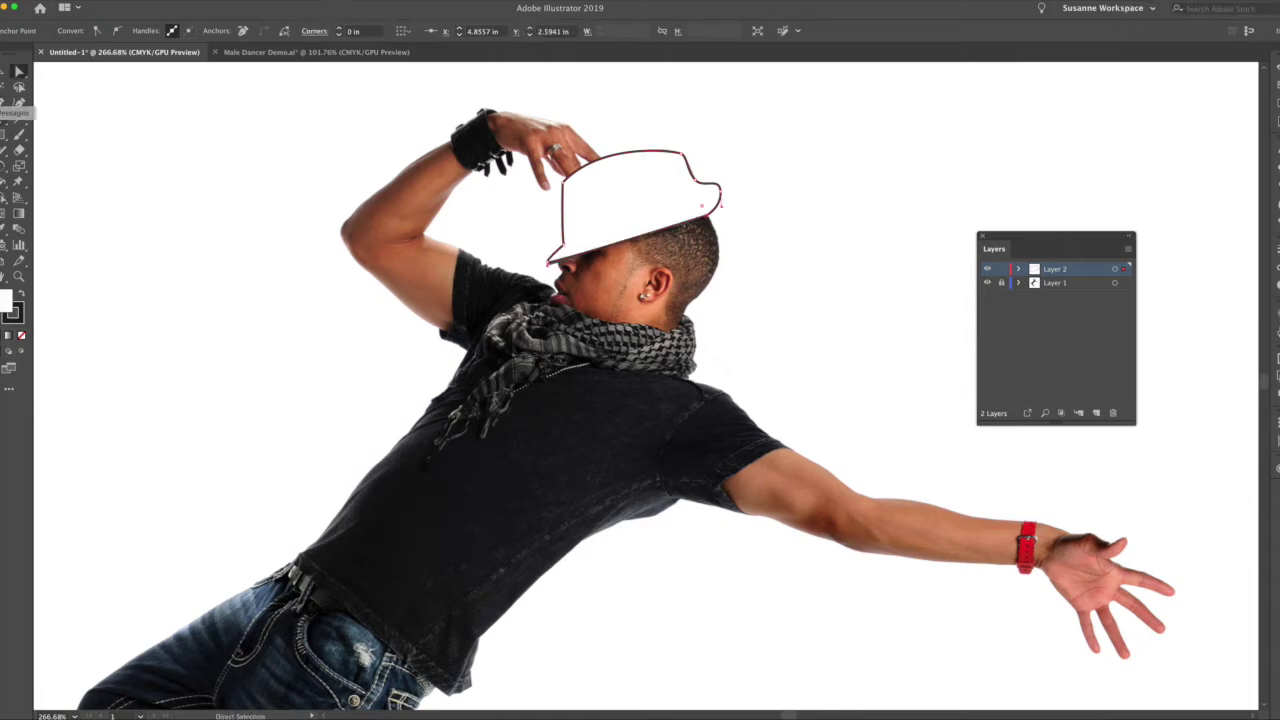
{"action": "left_click", "coordinate": [576, 102]}
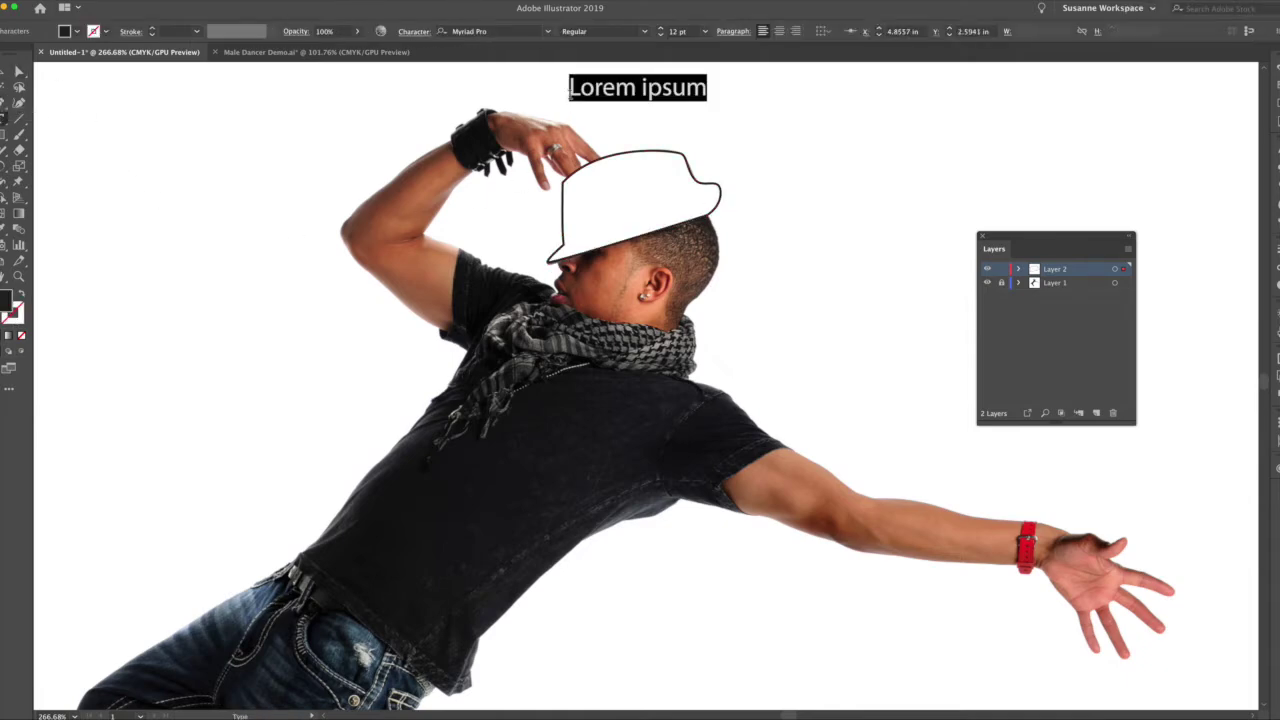
{"action": "type", "text": "HAT"}
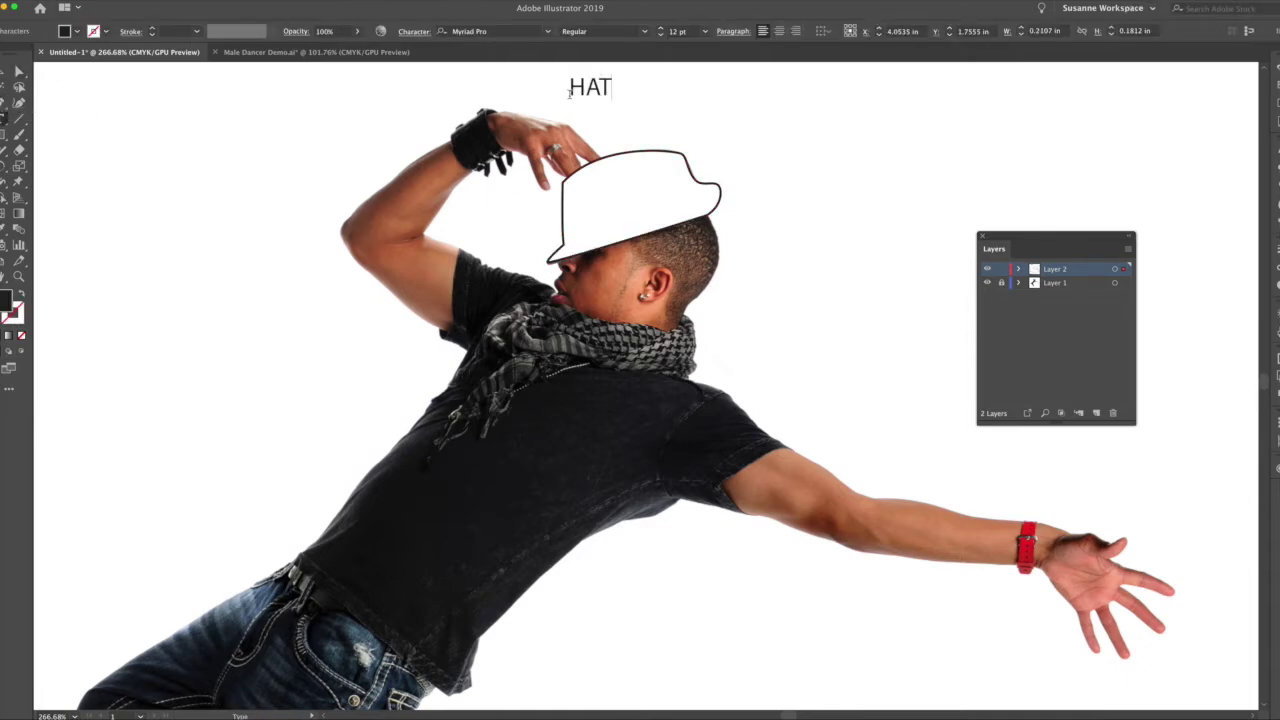
{"action": "left_click", "coordinate": [4, 72]}
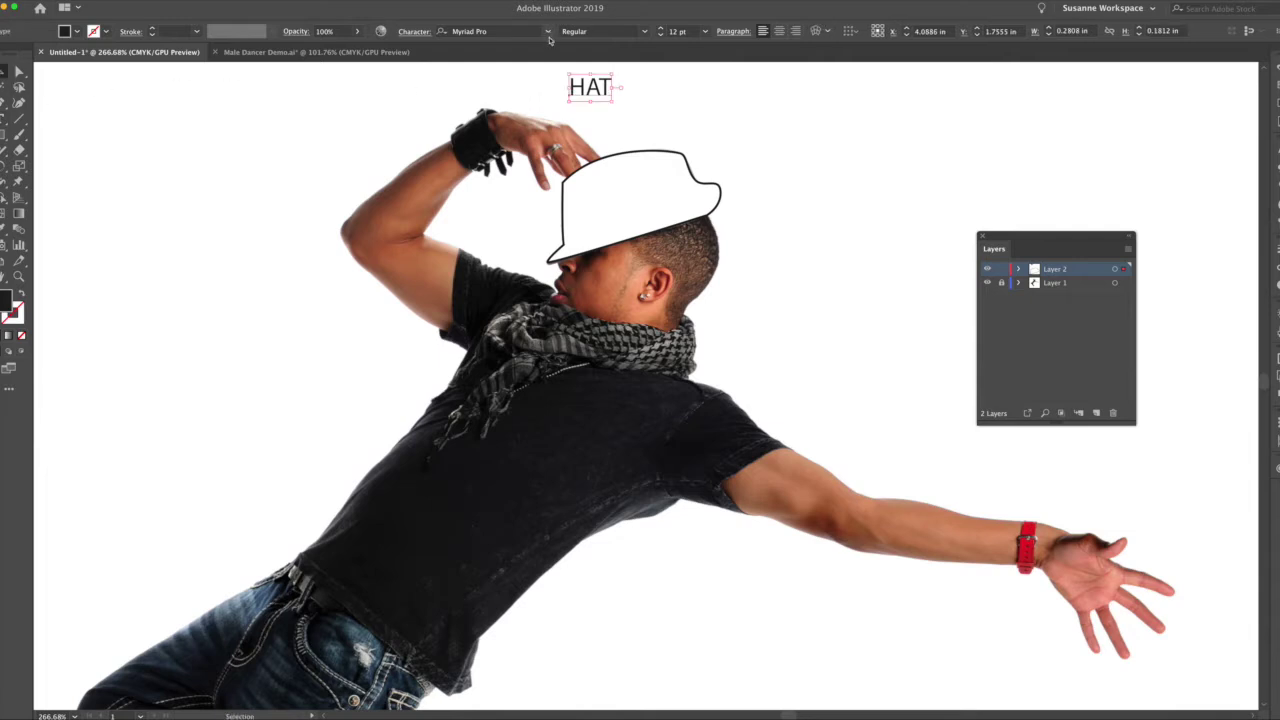
{"action": "left_click", "coordinate": [644, 33]}
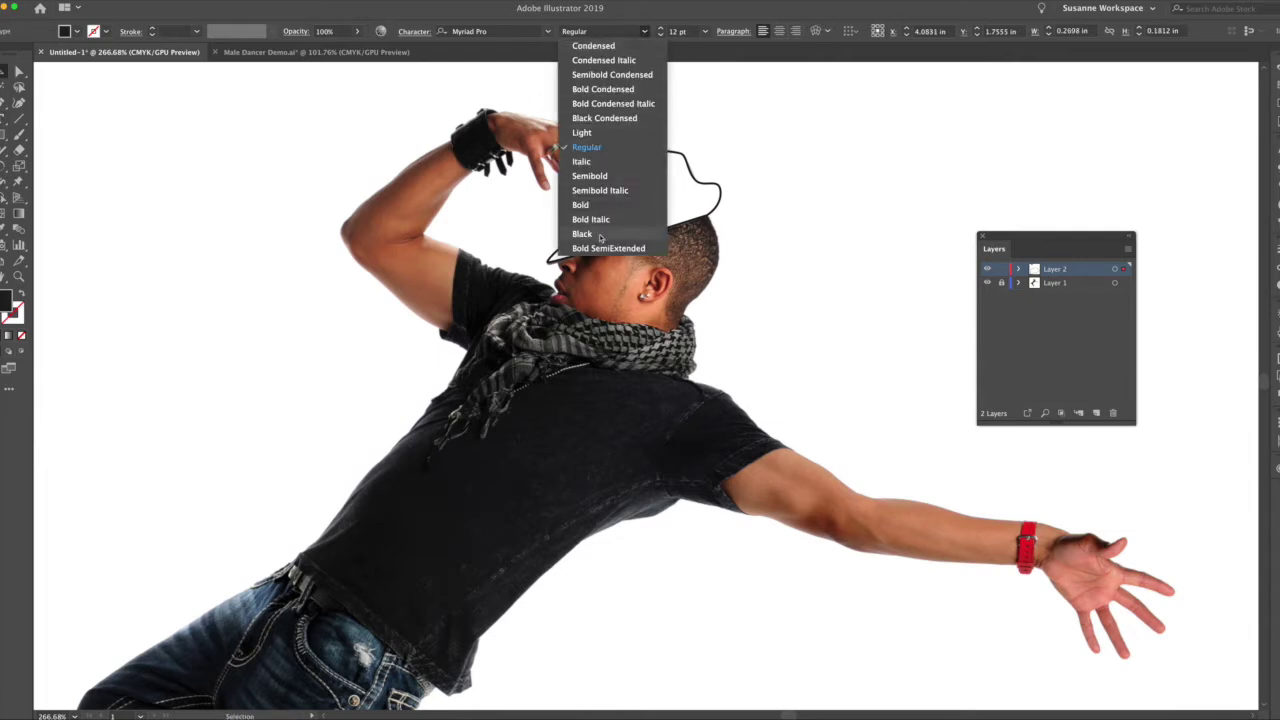
{"action": "left_click", "coordinate": [645, 204]}
Enlarge the HAT text to about 43 pt and position it over the traced hat shape
{"action": "left_click_drag", "start_coordinate": [614, 74], "coordinate": [674, 62]}
{"action": "mouse_move", "coordinate": [621, 437]}
{"action": "left_mouse_down"}
{"action": "mouse_move", "coordinate": [645, 537]}
{"action": "mouse_move", "coordinate": [659, 545]}
{"action": "left_mouse_up"}
{"action": "scroll", "coordinate": [678, 269], "scroll_direction": "down", "scroll_amount": 1}
{"action": "scroll", "coordinate": [678, 269], "scroll_direction": "down", "scroll_amount": 5}
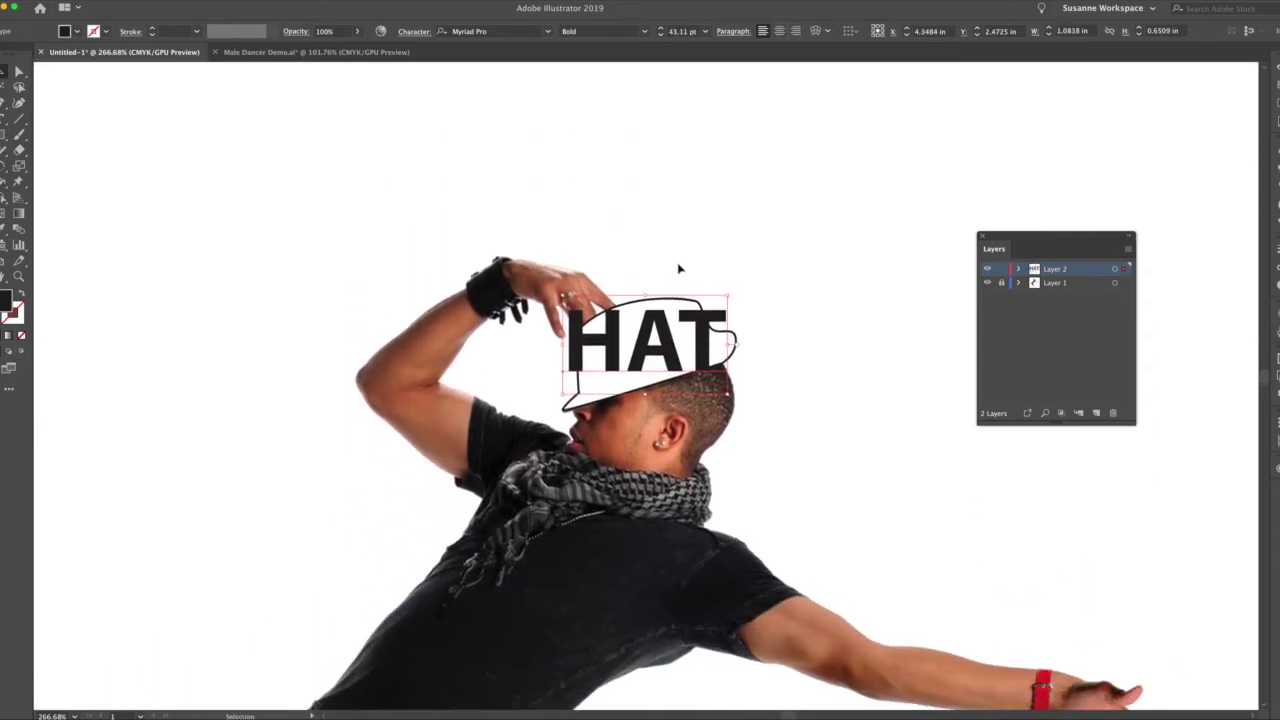
{"action": "left_click_drag", "start_coordinate": [677, 283], "coordinate": [679, 289]}
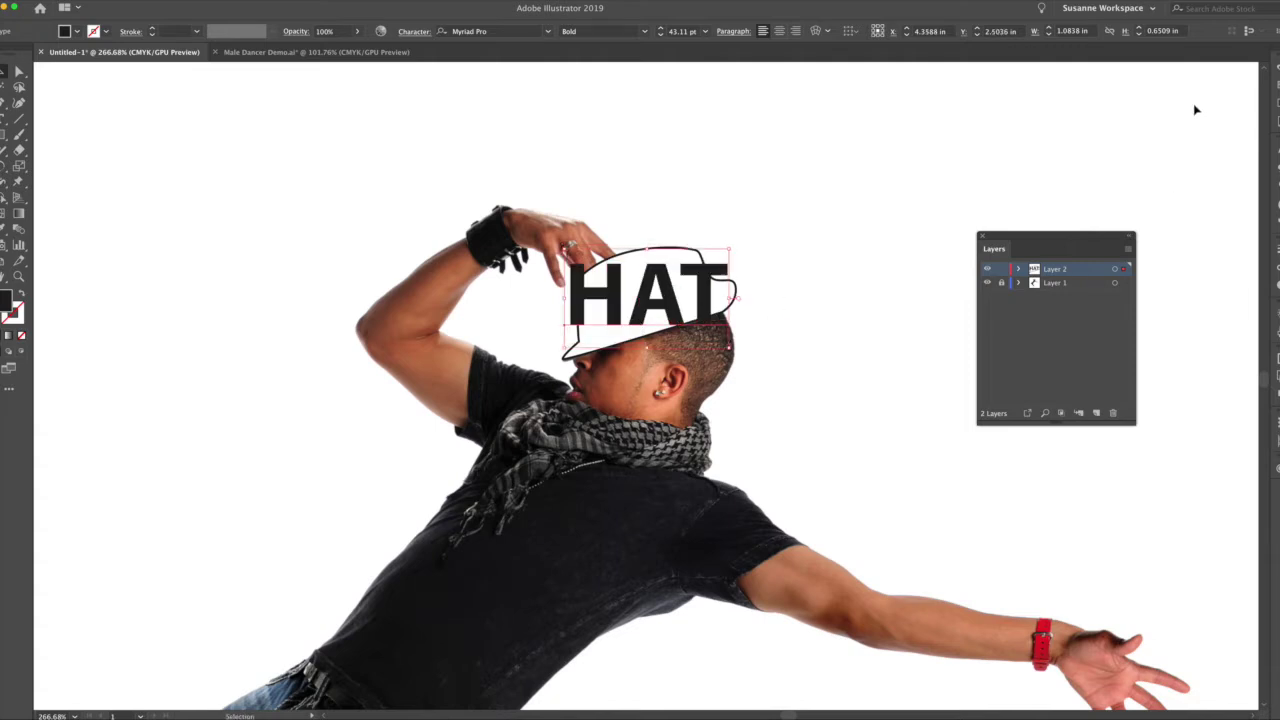
Fill the HAT text with a medium grey swatch and deselect it
{"action": "left_click", "coordinate": [1276, 85]}
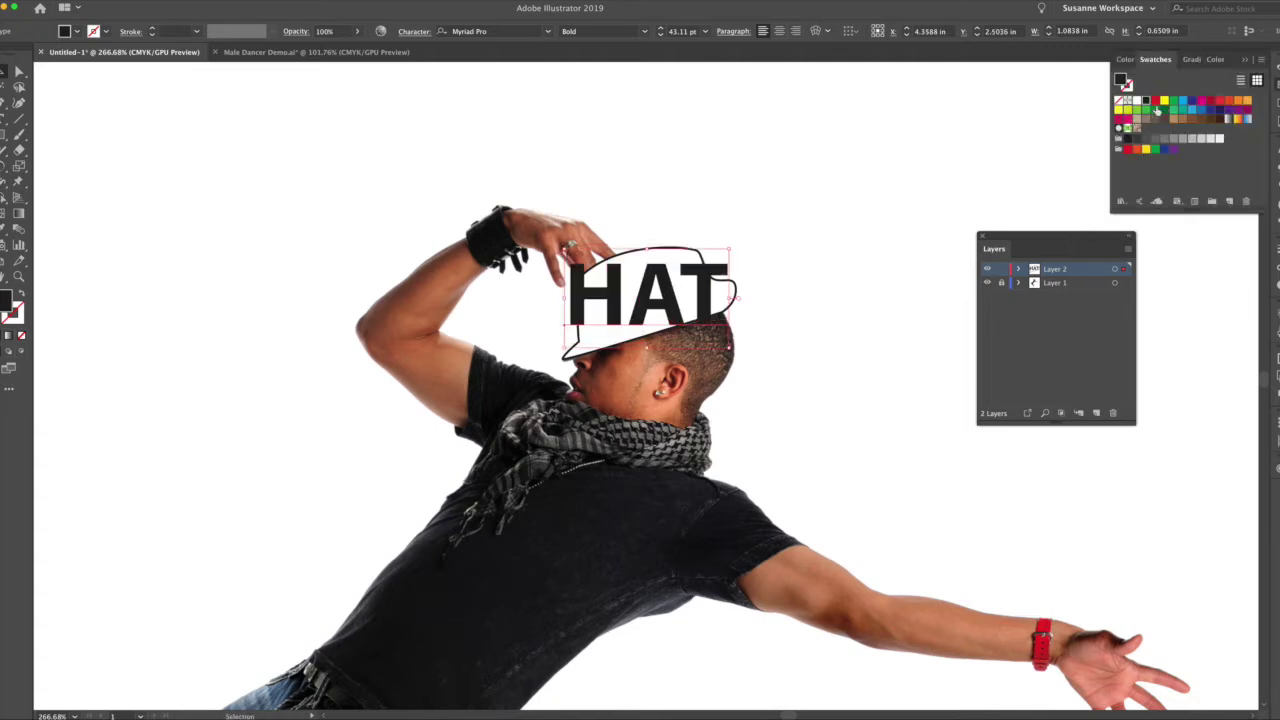
{"action": "left_click", "coordinate": [1178, 145]}
{"action": "left_click", "coordinate": [714, 194]}
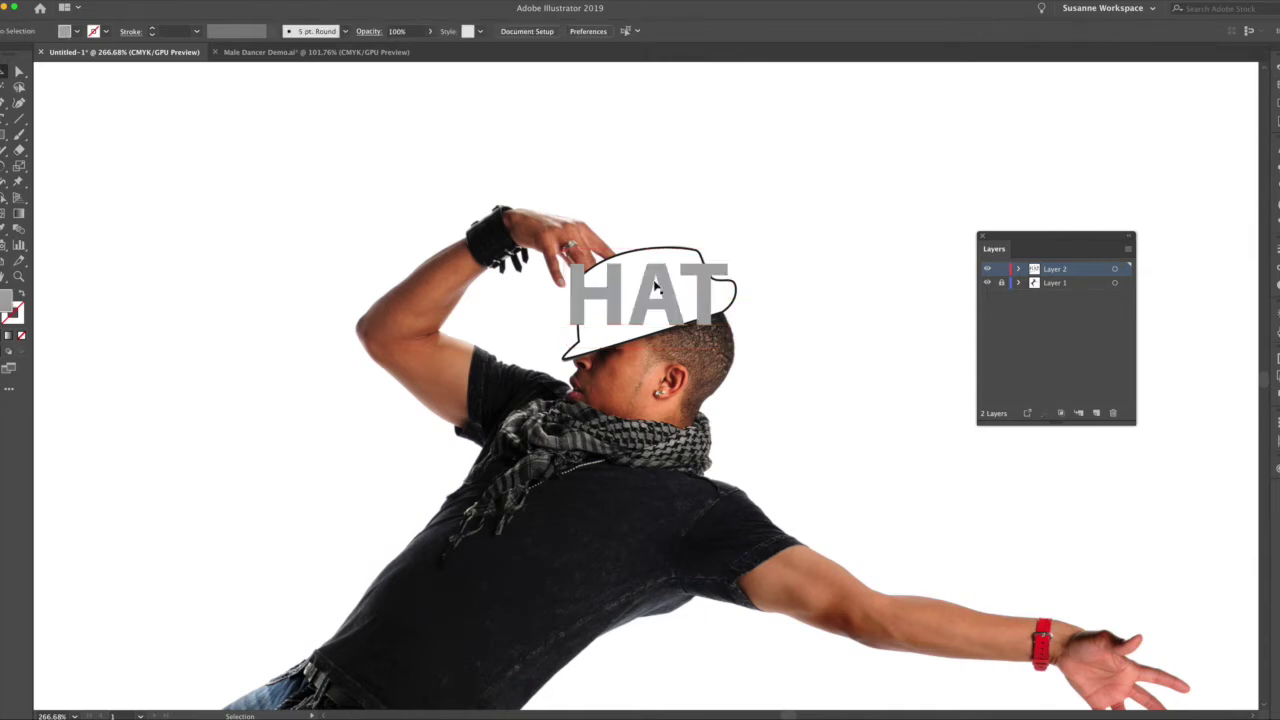
Bring the traced hat shape to the front, above the HAT text
{"action": "left_click", "coordinate": [673, 260]}
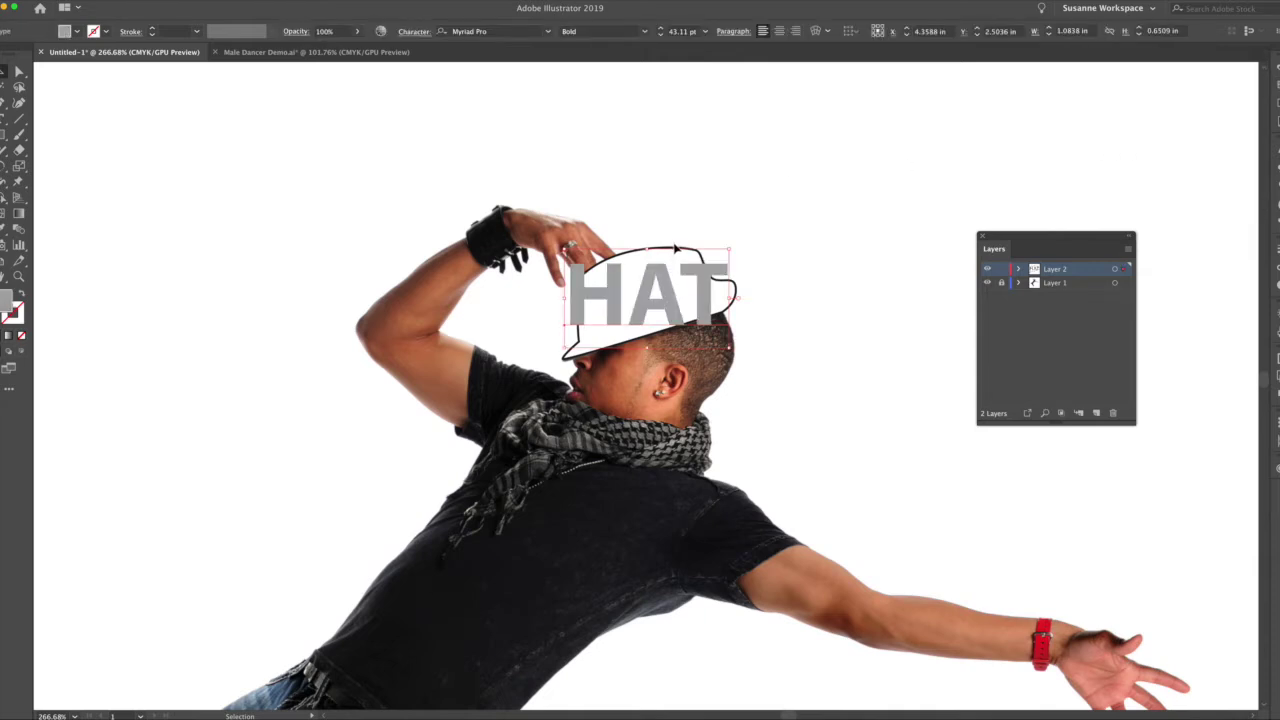
{"action": "left_click", "coordinate": [739, 293]}
{"action": "key", "text": "super+shift+bracketright"}
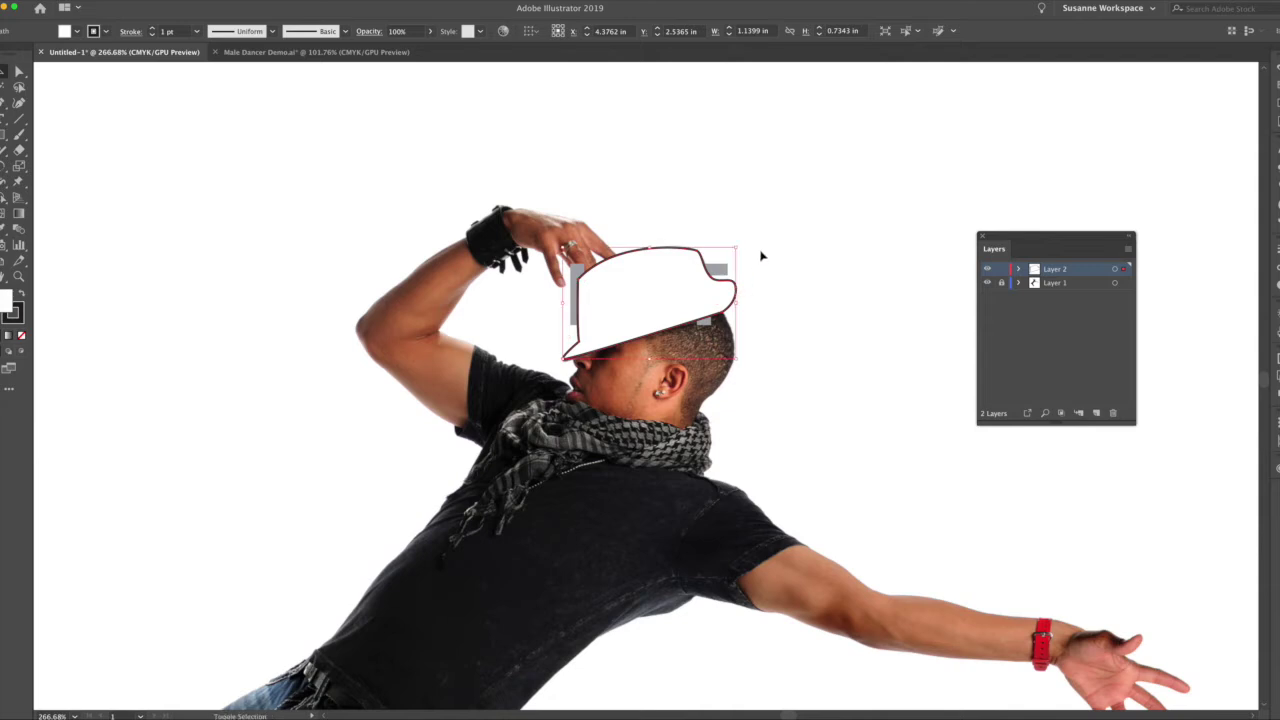
Try warping the HAT text into the traced hat shape with Envelope Distort, Make with Top Object
{"action": "left_click_drag", "start_coordinate": [757, 216], "coordinate": [618, 357]}
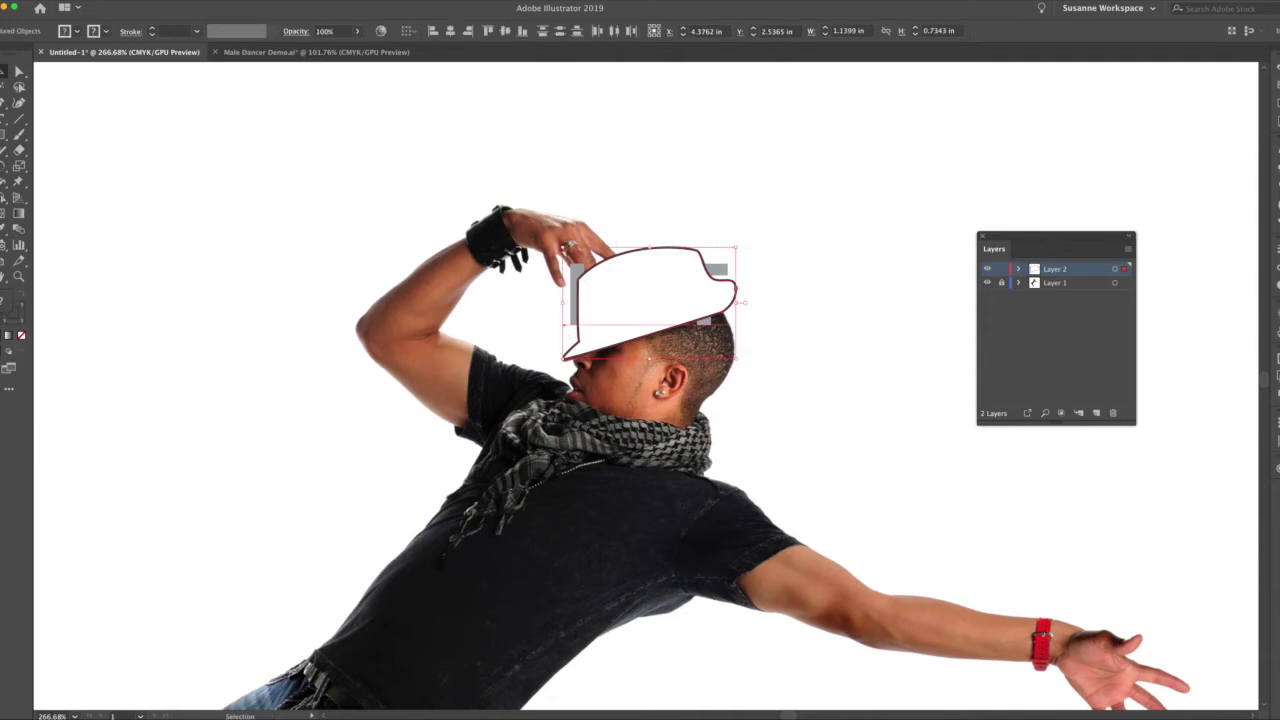
{"action": "left_click", "coordinate": [100, 0]}
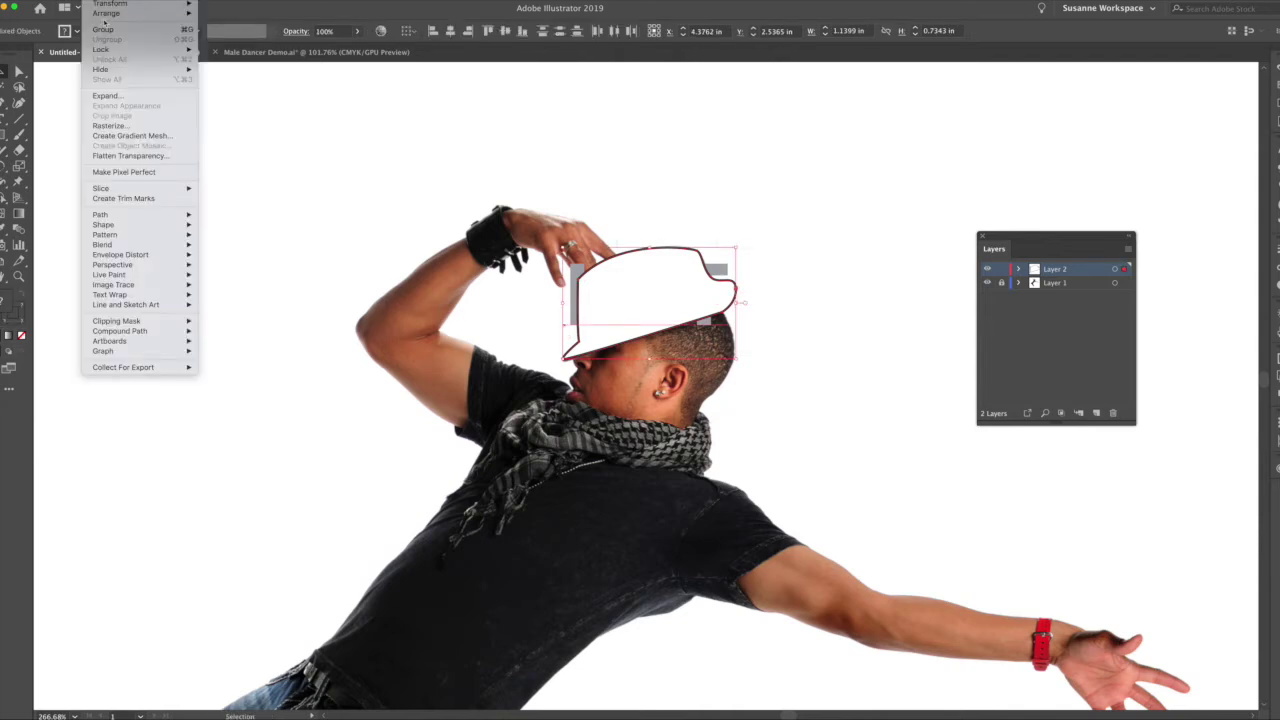
{"action": "mouse_move", "coordinate": [134, 261]}
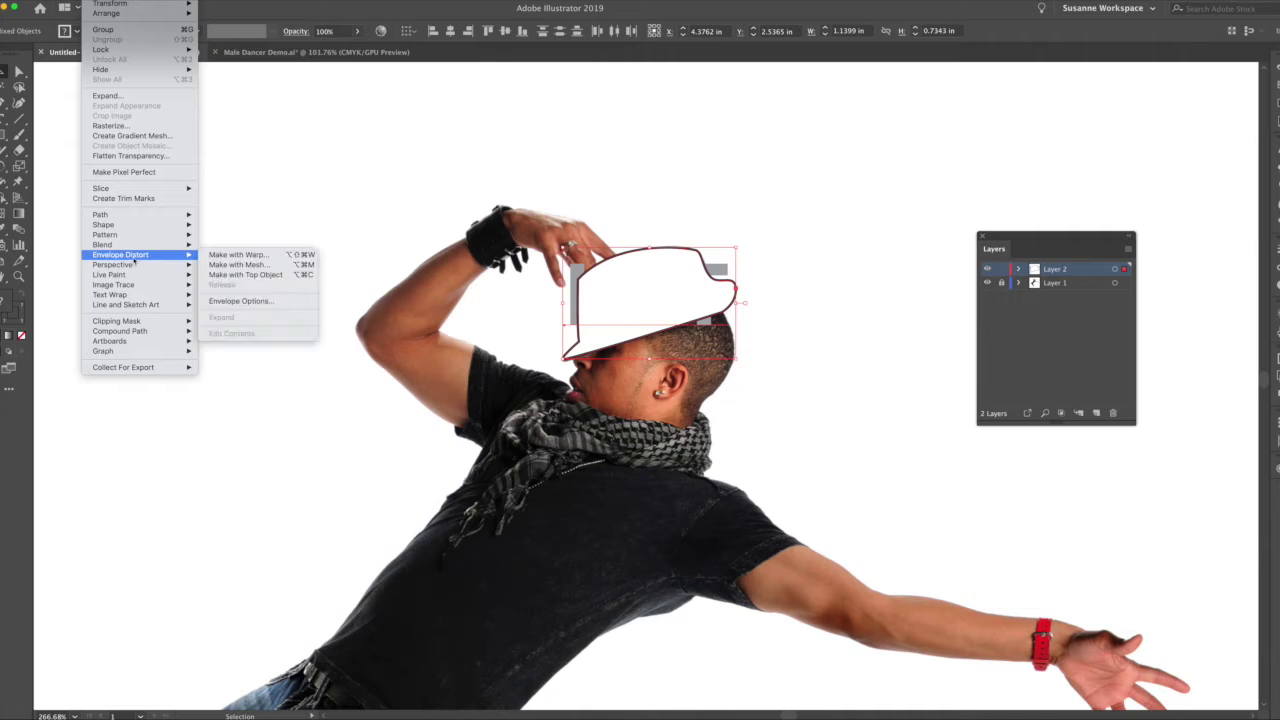
{"action": "left_click", "coordinate": [240, 276]}
{"action": "left_click", "coordinate": [246, 263]}
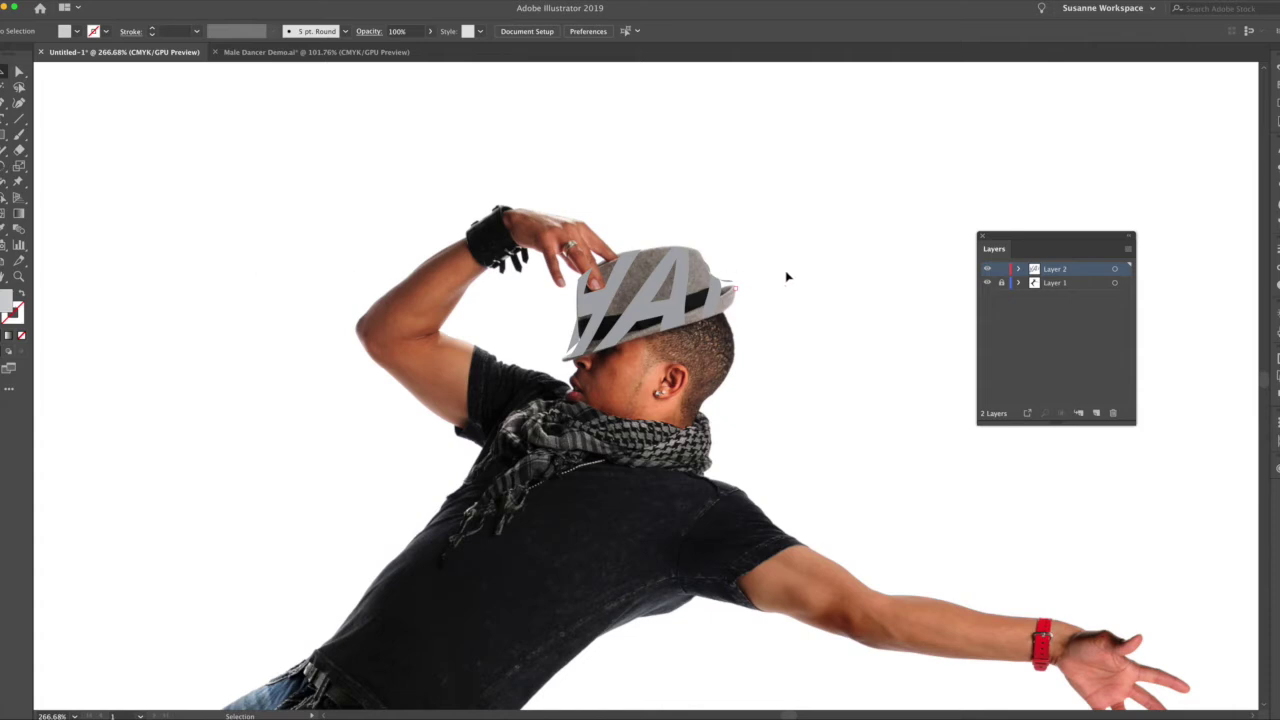
Hide the photo layer to check the warped text, and undo back to the separate text and hat shape
{"action": "left_click", "coordinate": [987, 283]}
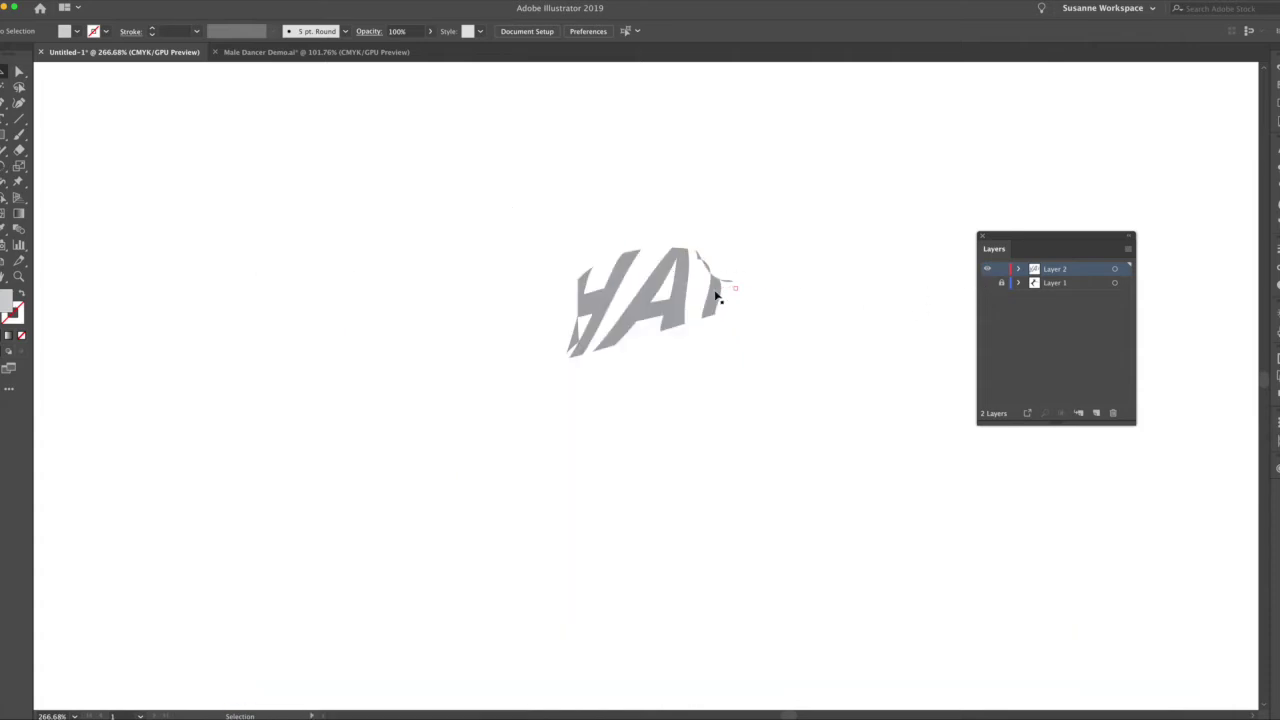
{"action": "key", "text": "super+z"}
{"action": "key", "text": "super+z"}
{"action": "left_click", "coordinate": [918, 292]}
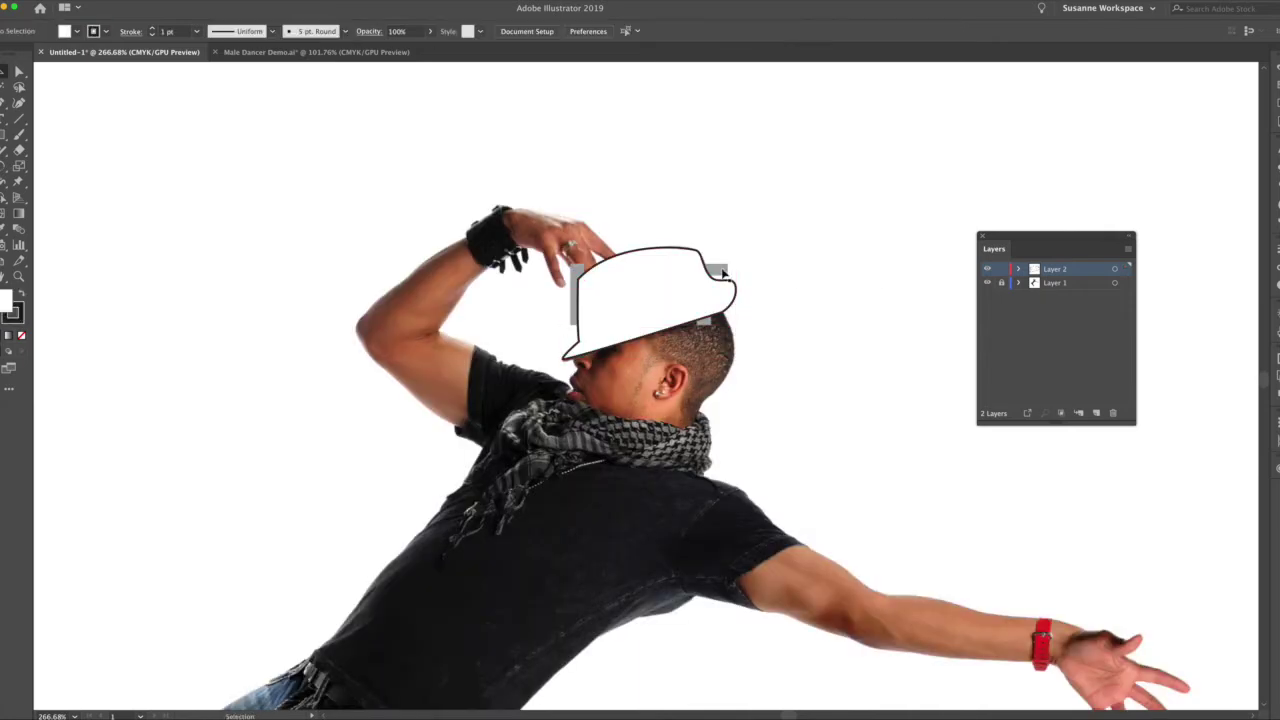
Rotate the HAT text counter-clockwise to follow the tilt of the hat
{"action": "left_click", "coordinate": [723, 272]}
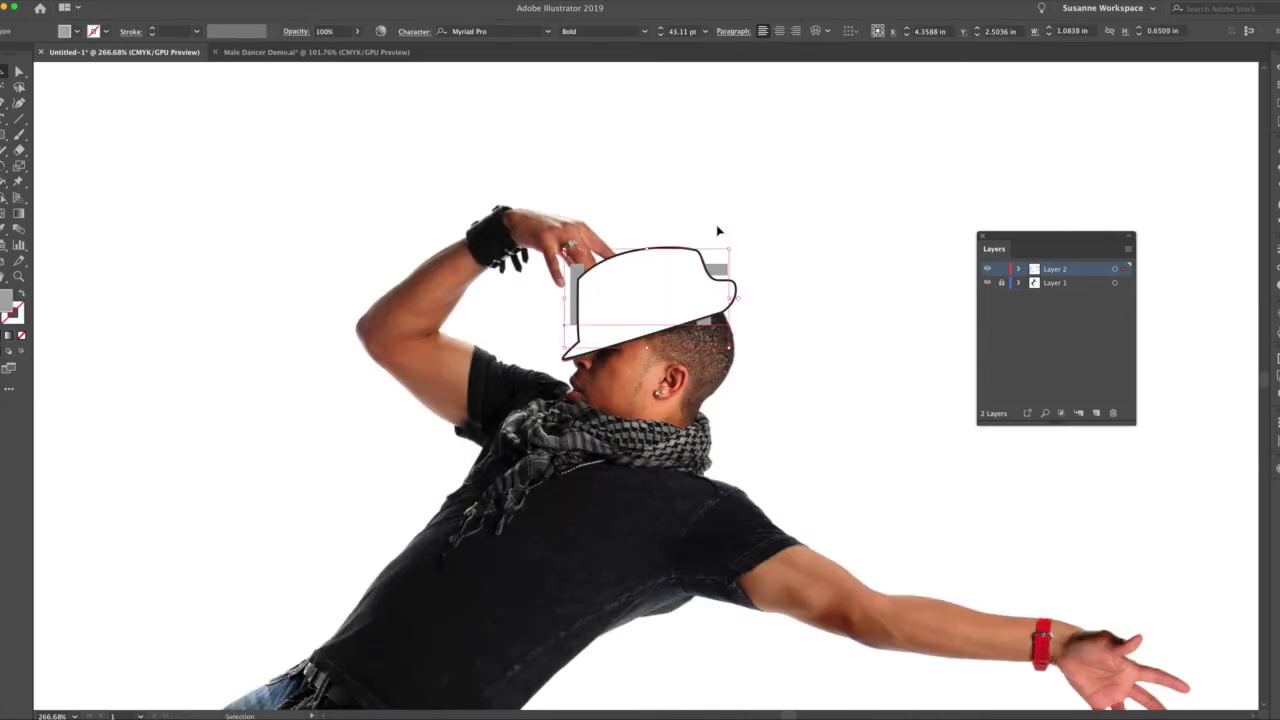
{"action": "key", "text": "super+shift+z"}
{"action": "key", "text": "super+shift+z"}
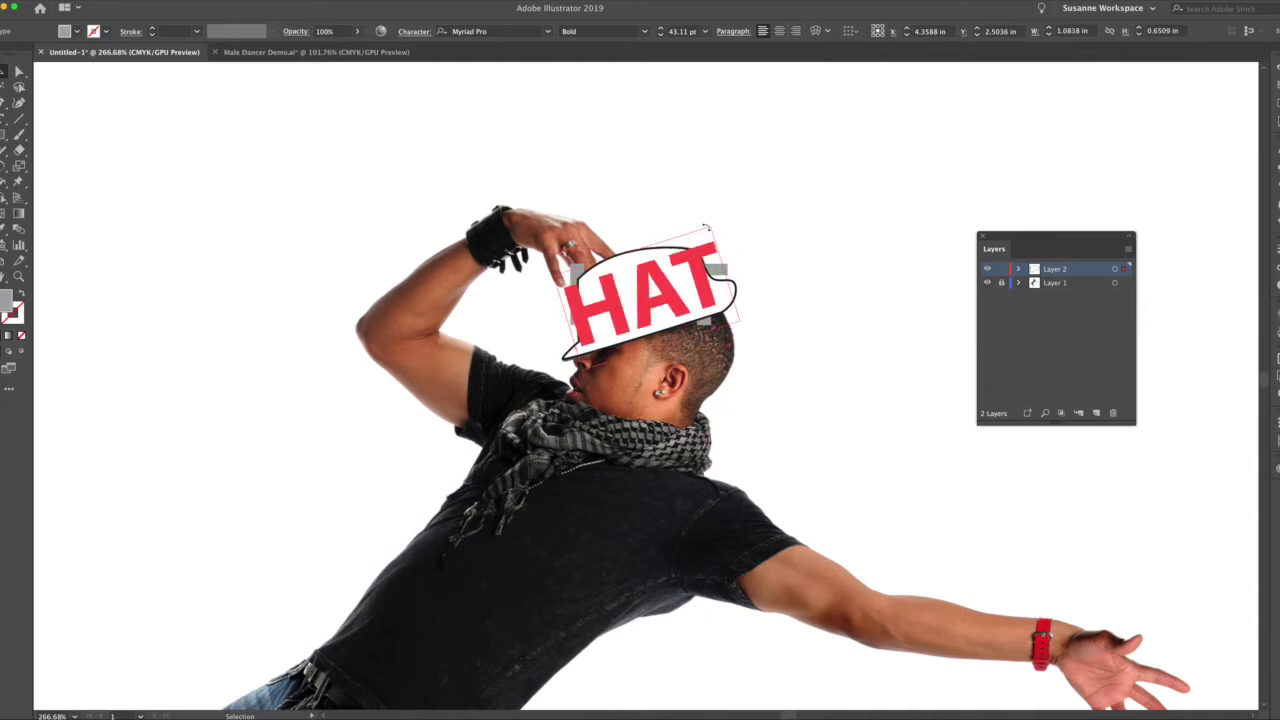
{"action": "key", "text": "super+z"}
Try warping the rotated HAT text into the traced hat shape with Envelope Distort, Make with Top Object
{"action": "left_click", "coordinate": [633, 341]}
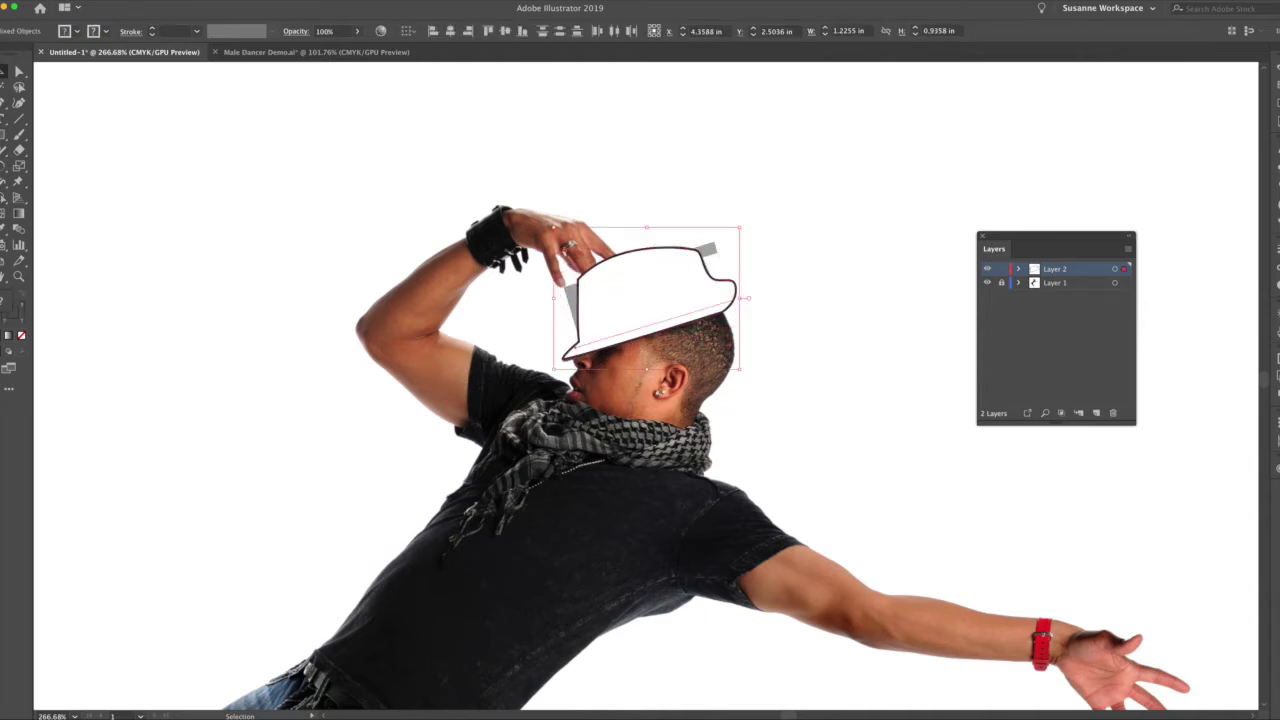
{"action": "left_click", "coordinate": [100, 1]}
{"action": "mouse_move", "coordinate": [140, 255]}
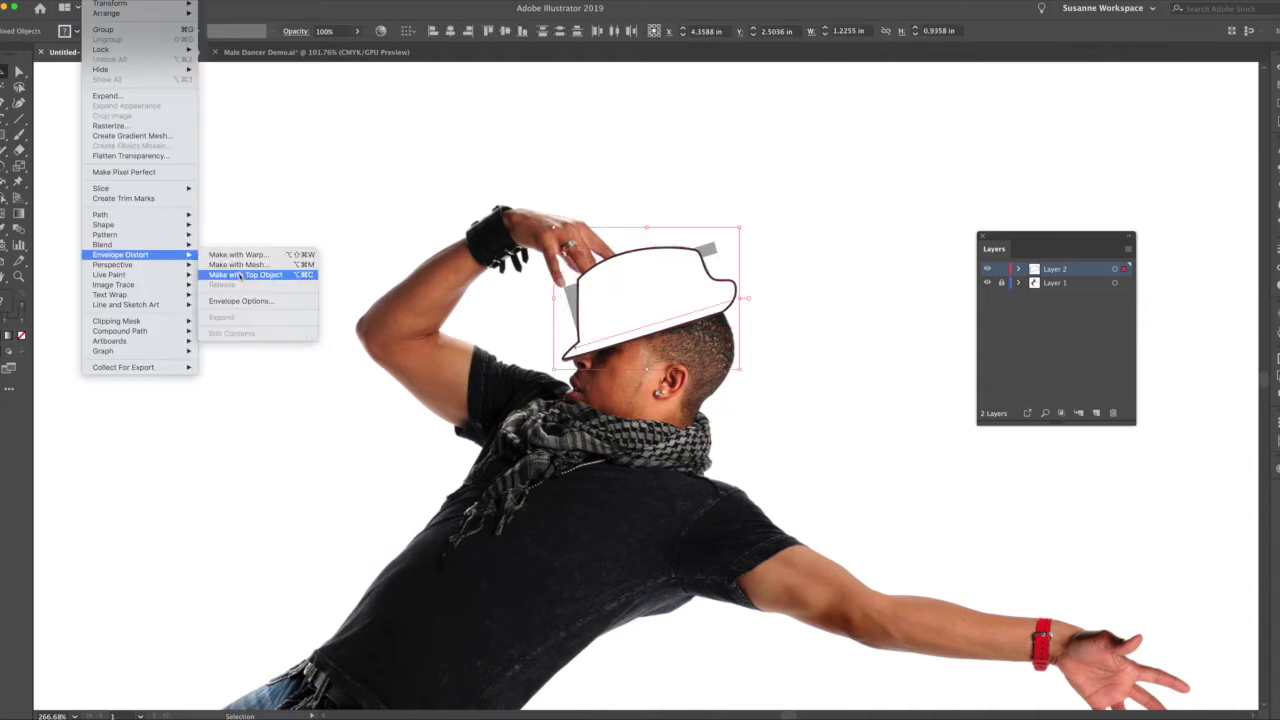
{"action": "left_click", "coordinate": [240, 275]}
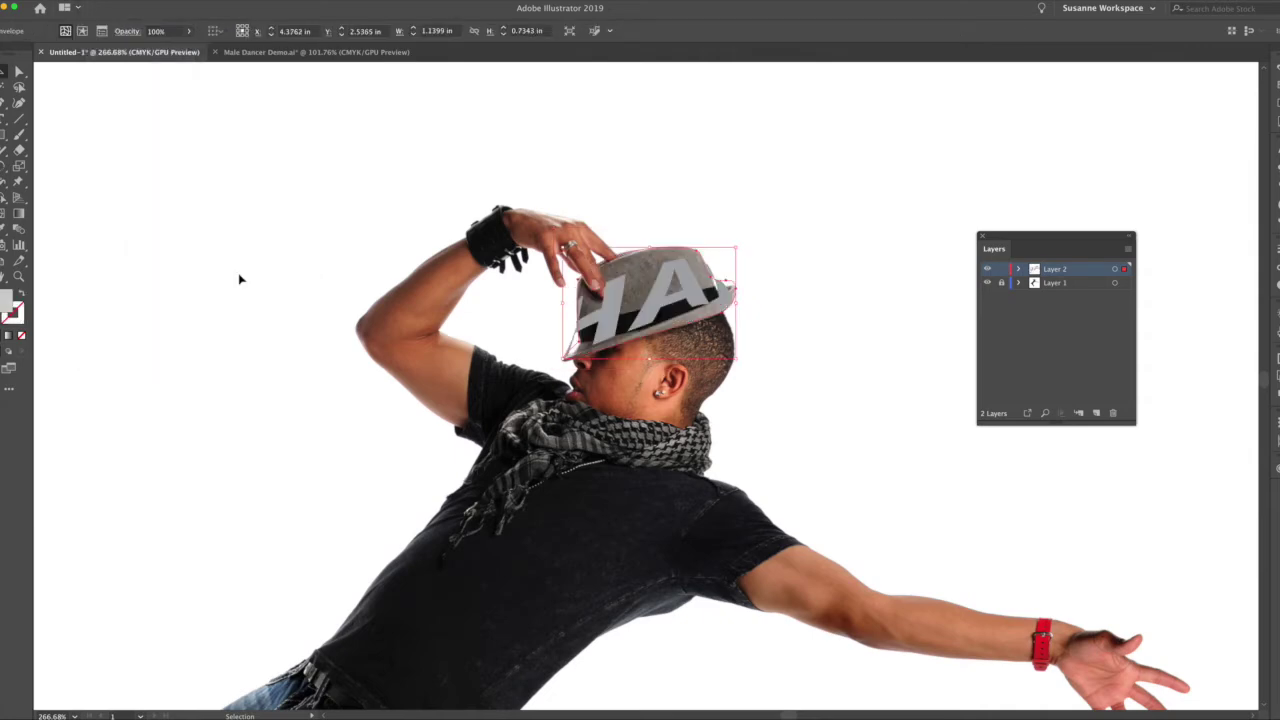
Undo the envelope warp, the hat shape's stacking change and the rotation of the HAT text
{"action": "key", "text": "super+z"}
{"action": "left_click", "coordinate": [737, 174]}
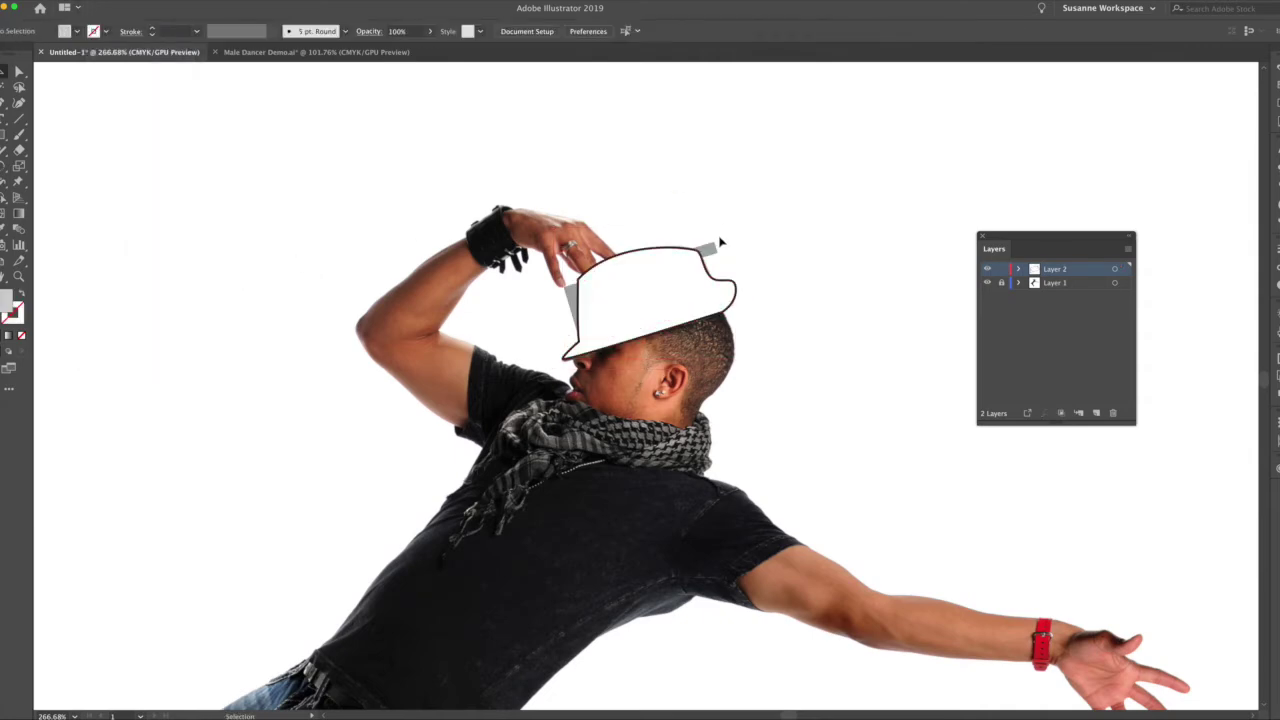
{"action": "left_click", "coordinate": [715, 248]}
{"action": "key", "text": "super+z"}
{"action": "key", "text": "super+z"}
{"action": "key", "text": "super+z"}
{"action": "left_click", "coordinate": [754, 245]}
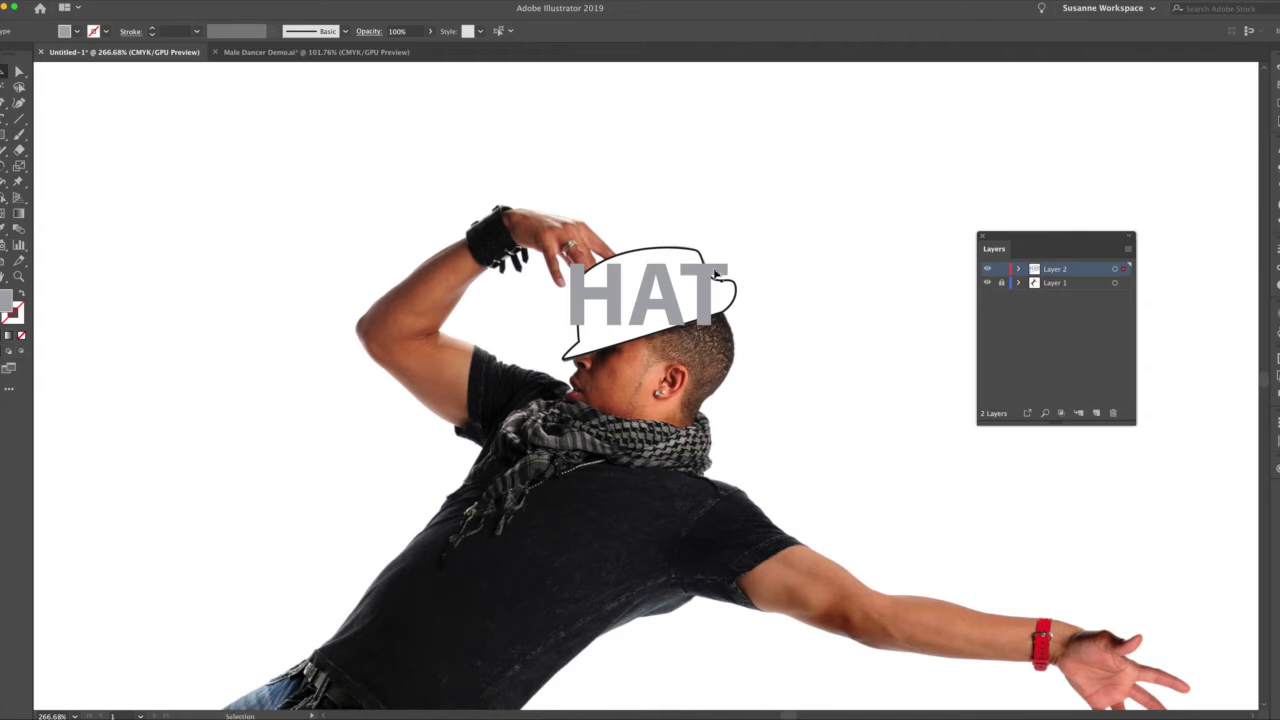
Change the HAT text's font to Impact and shift the text slightly to centre it over the traced hat
{"action": "left_click", "coordinate": [715, 276]}
{"action": "left_click", "coordinate": [510, 30]}
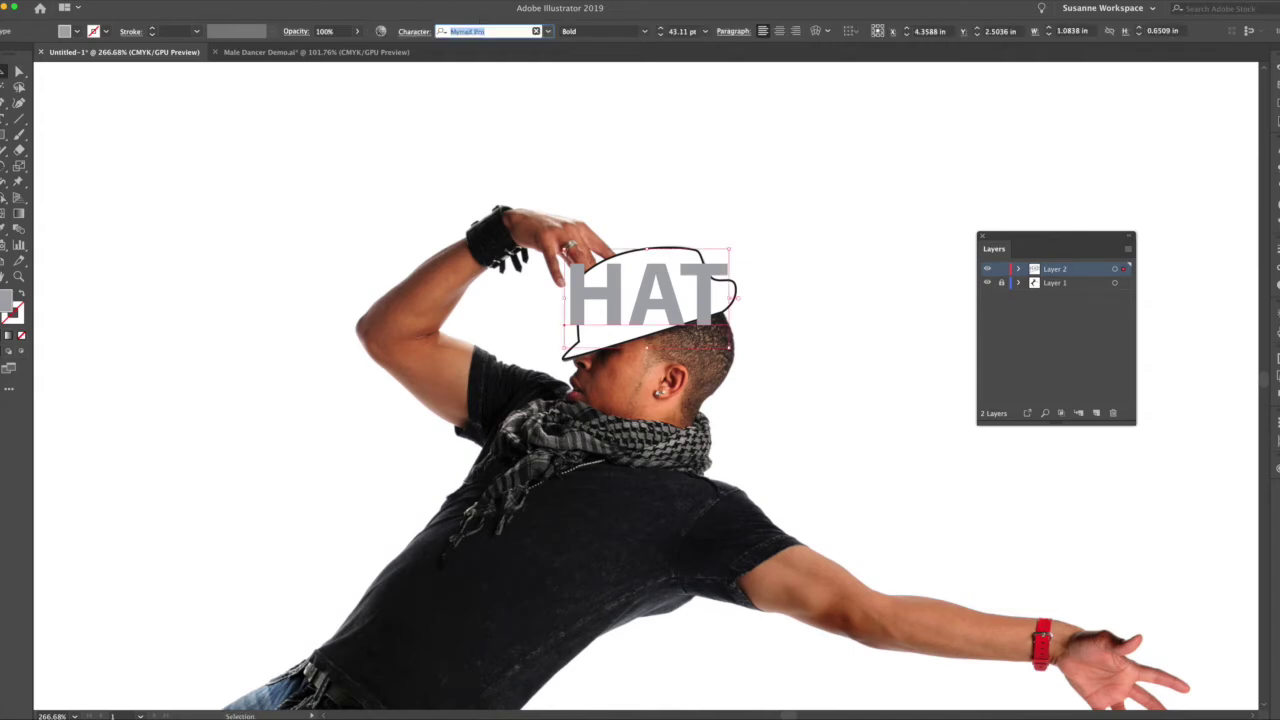
{"action": "type", "text": "impact"}
{"action": "key", "text": "Return"}
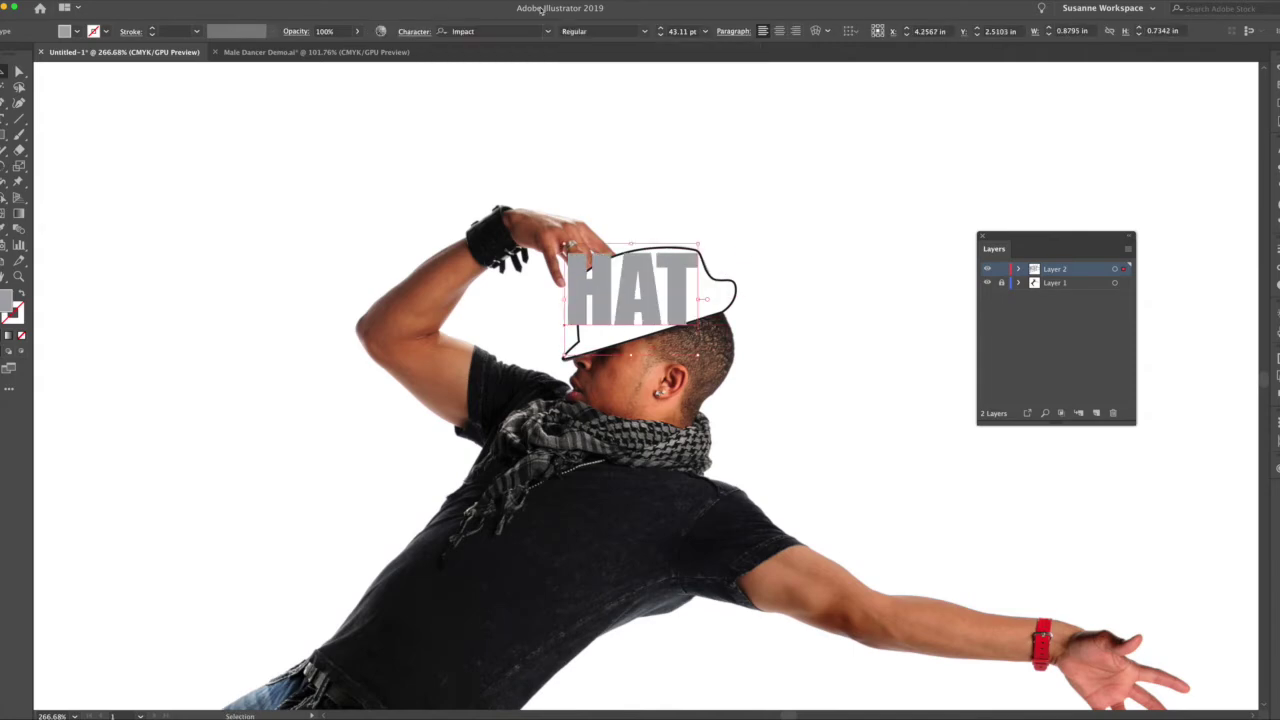
{"action": "left_click", "coordinate": [4, 119]}
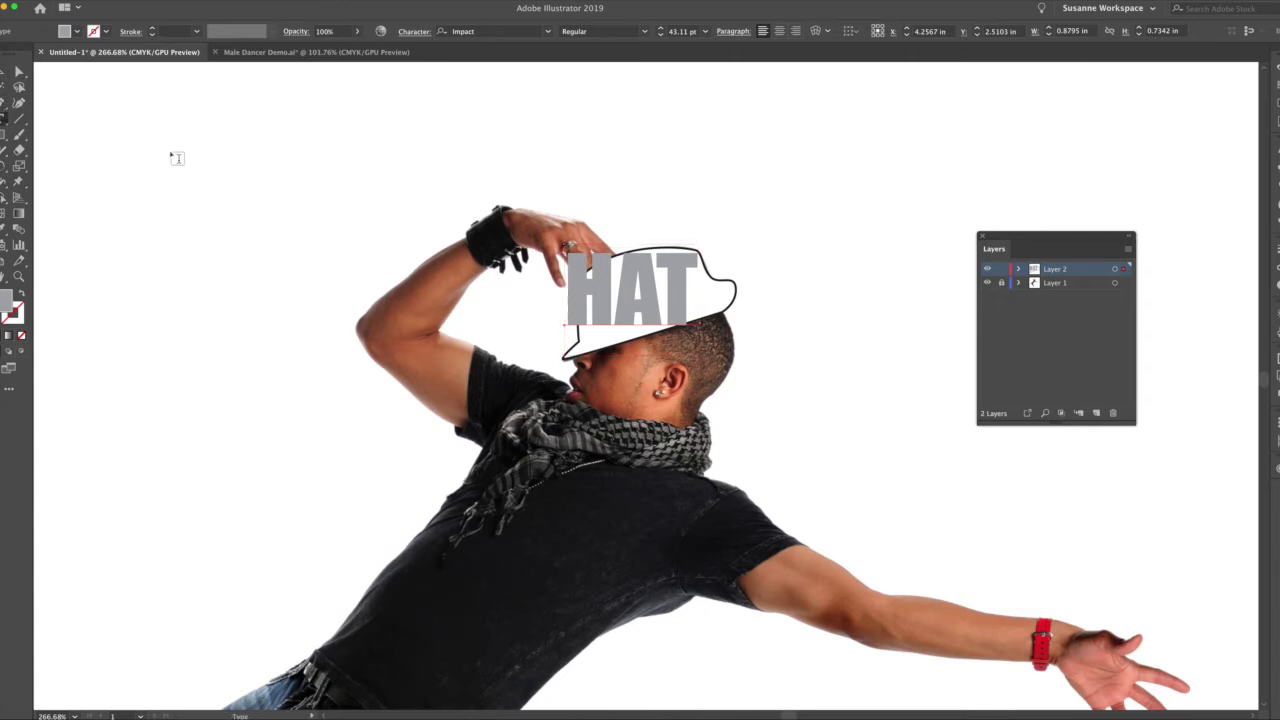
{"action": "left_click", "coordinate": [3, 71]}
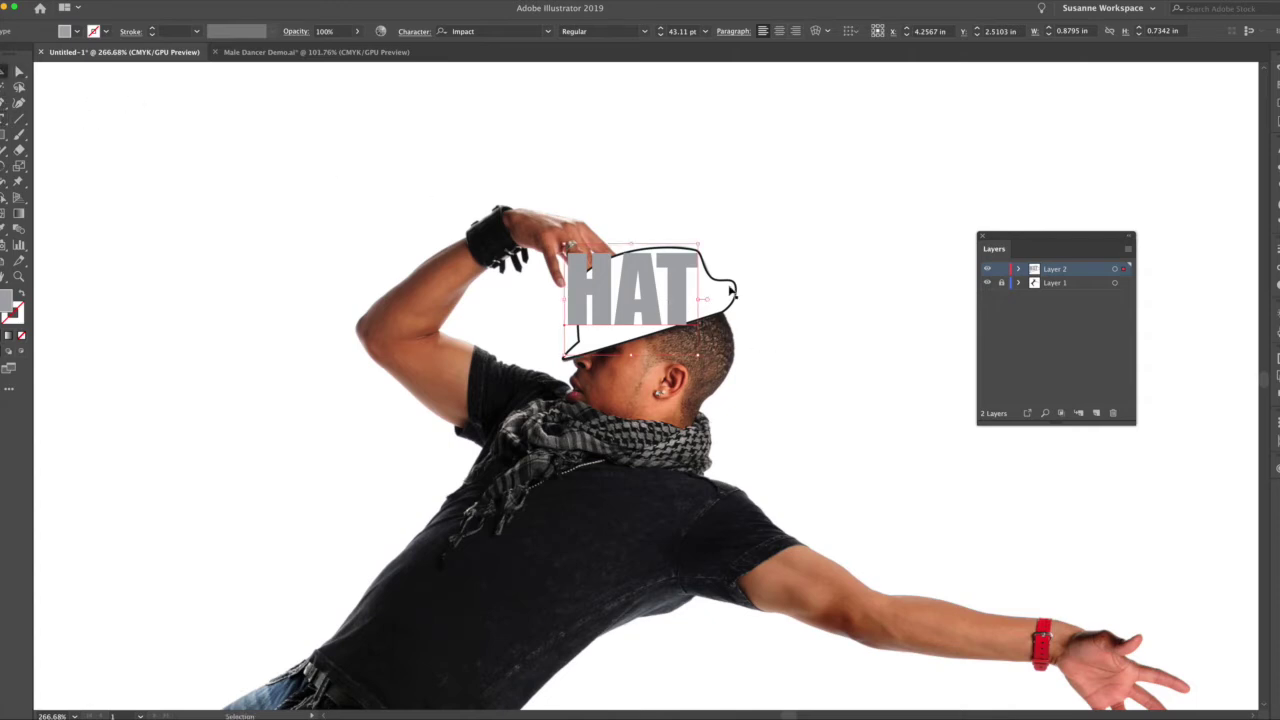
{"action": "left_click_drag", "start_coordinate": [677, 272], "coordinate": [688, 276]}
Bring the traced hat shape to the front and warp the HAT text into it with Envelope Distort, Make with Top Object
{"action": "left_click", "coordinate": [727, 307]}
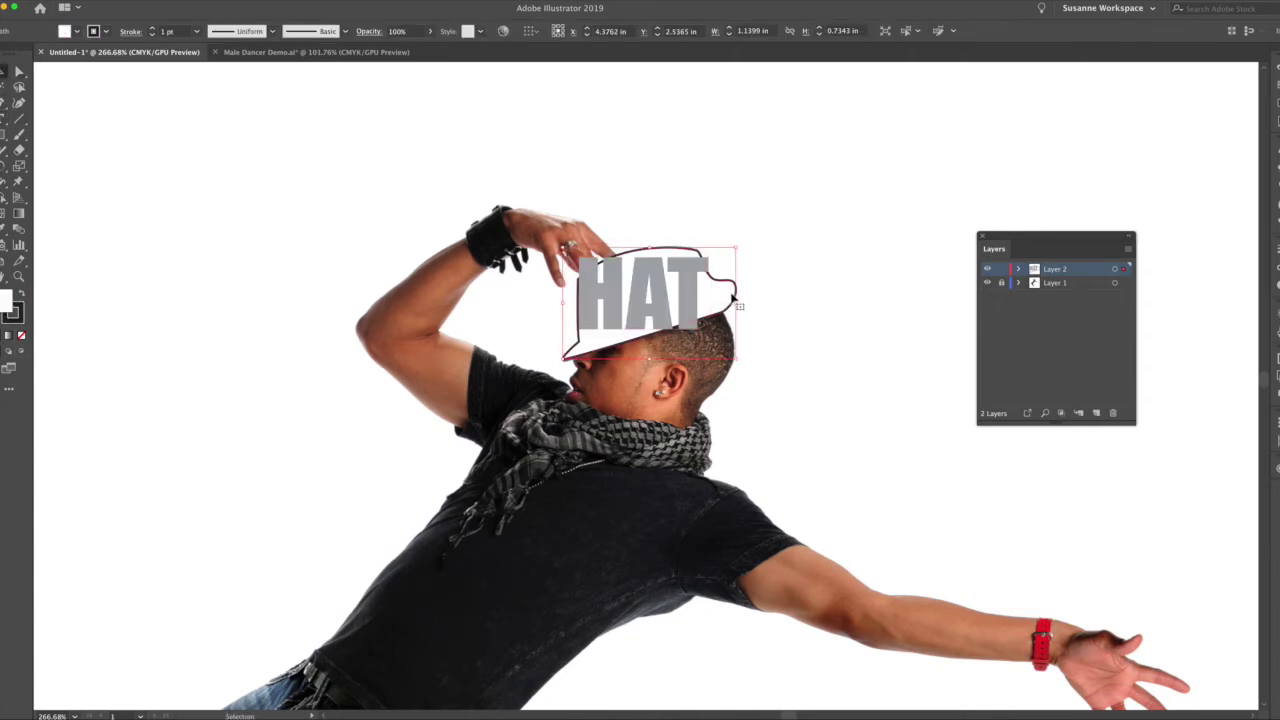
{"action": "key", "text": "super+shift+bracketright"}
{"action": "left_click_drag", "start_coordinate": [785, 223], "coordinate": [620, 332]}
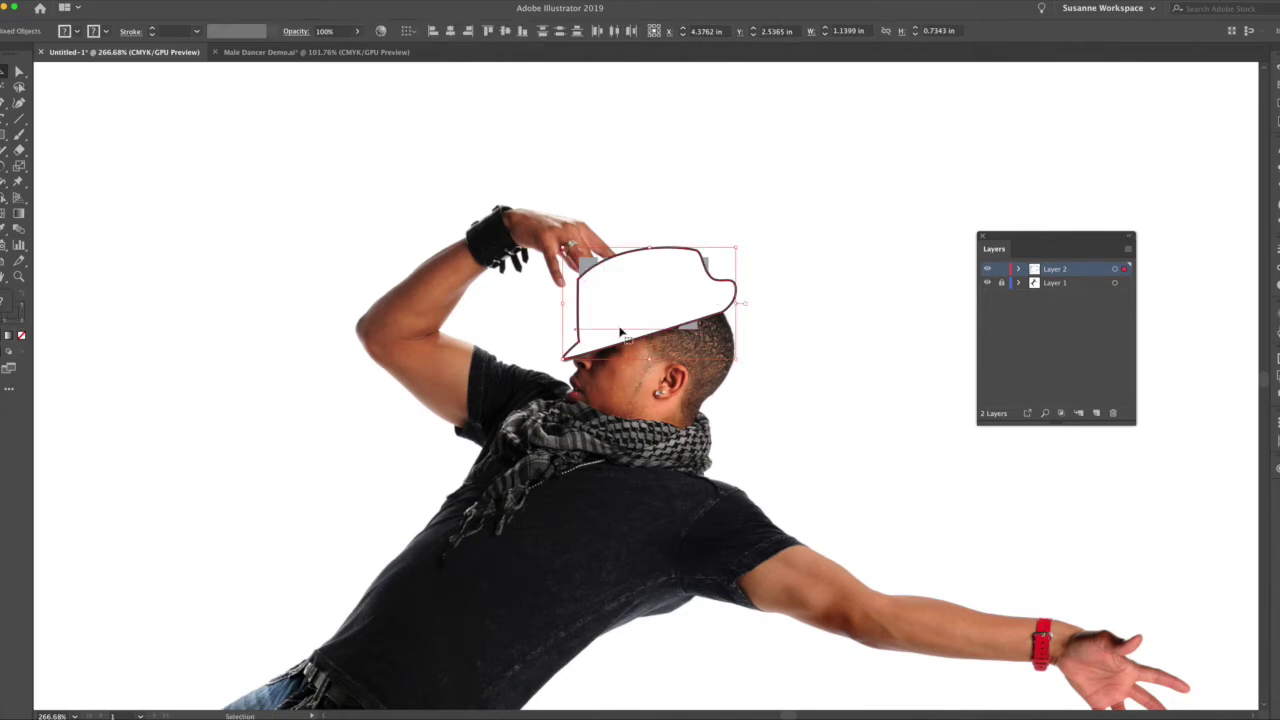
{"action": "left_click", "coordinate": [100, 1]}
{"action": "mouse_move", "coordinate": [113, 258]}
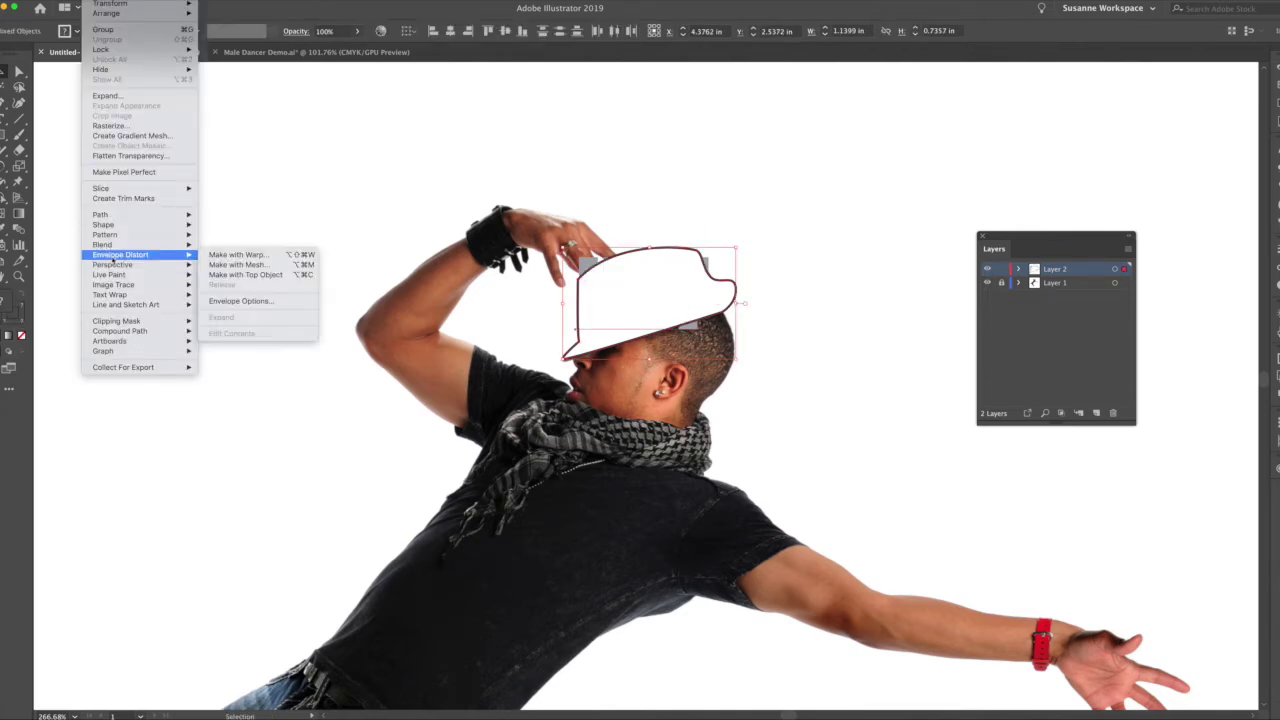
{"action": "left_click", "coordinate": [245, 274]}
{"action": "left_click", "coordinate": [802, 367]}
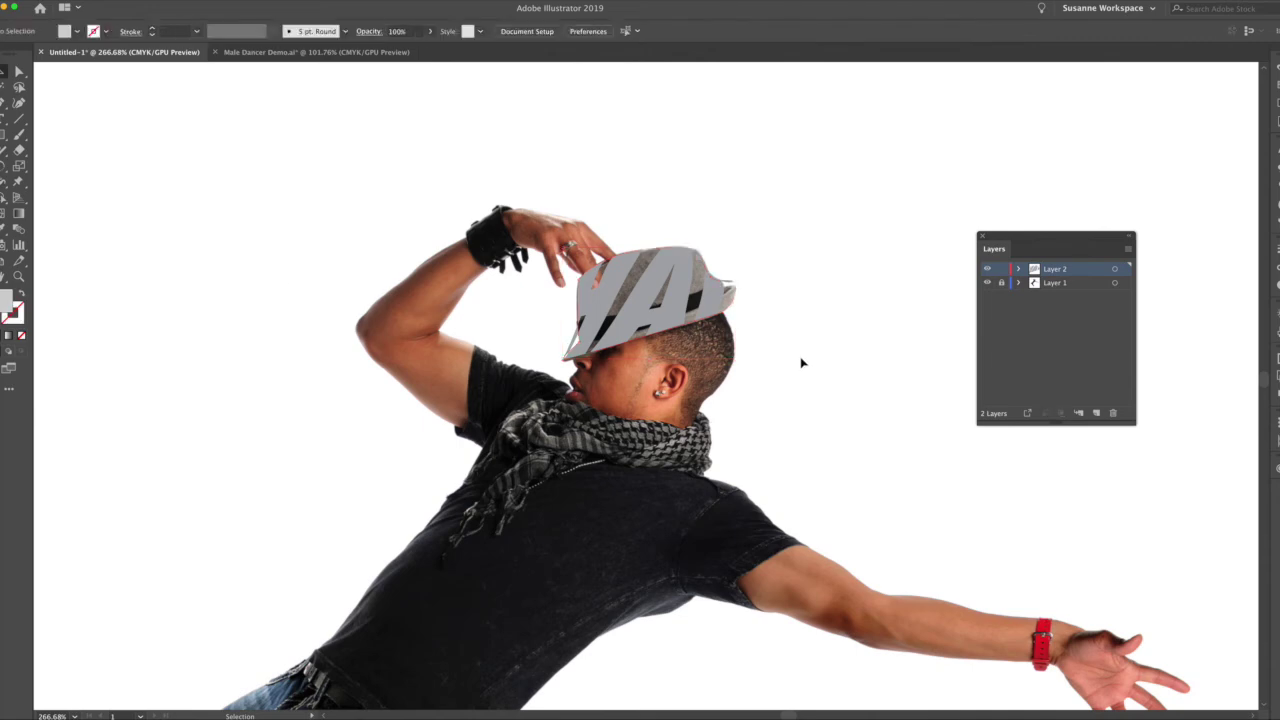
Trace the dancer's hair with the Pen tool as a closed shape about 0.62 in wide and 0.75 in high, leaving out the ear
{"action": "key", "text": "p"}
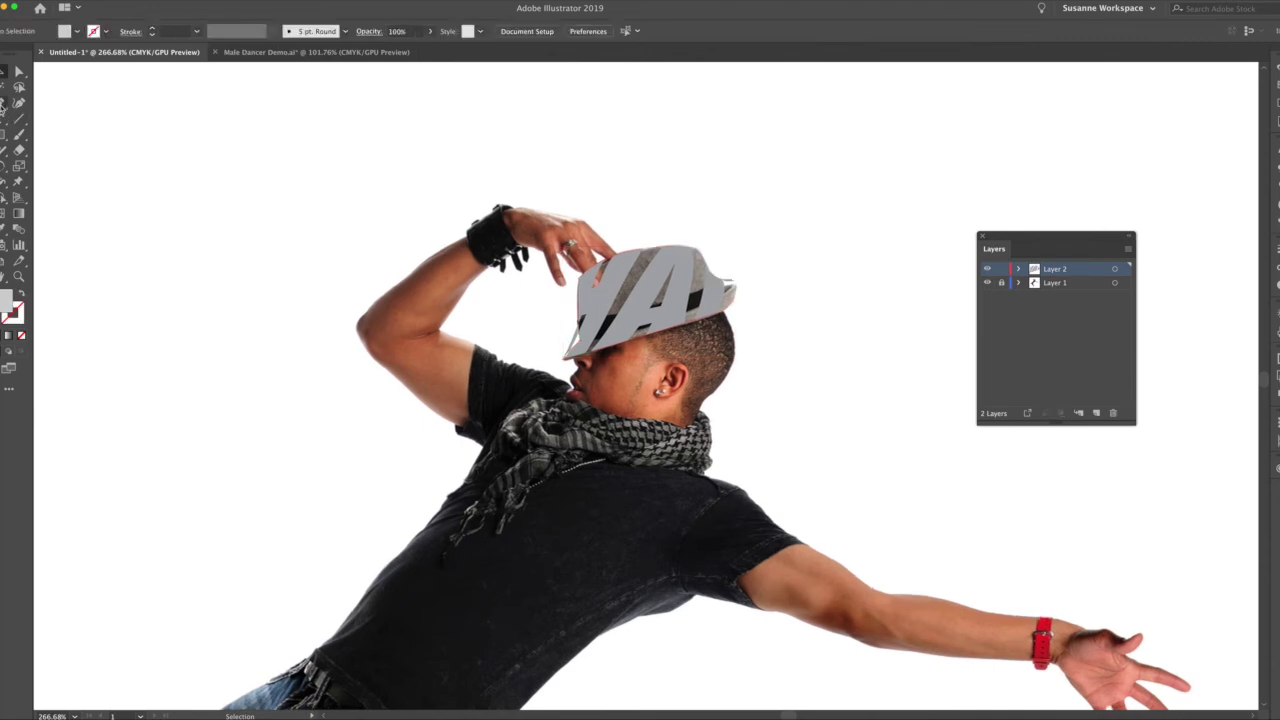
{"action": "left_click", "coordinate": [650, 364]}
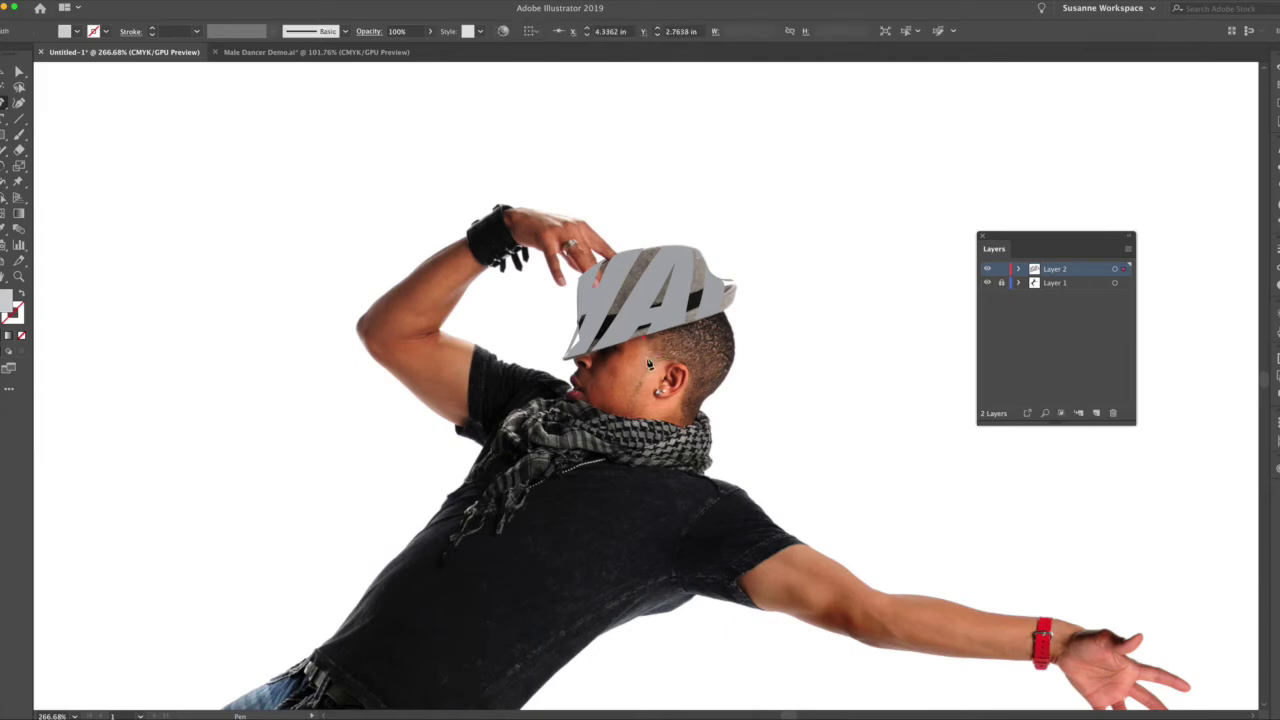
{"action": "left_click", "coordinate": [651, 370]}
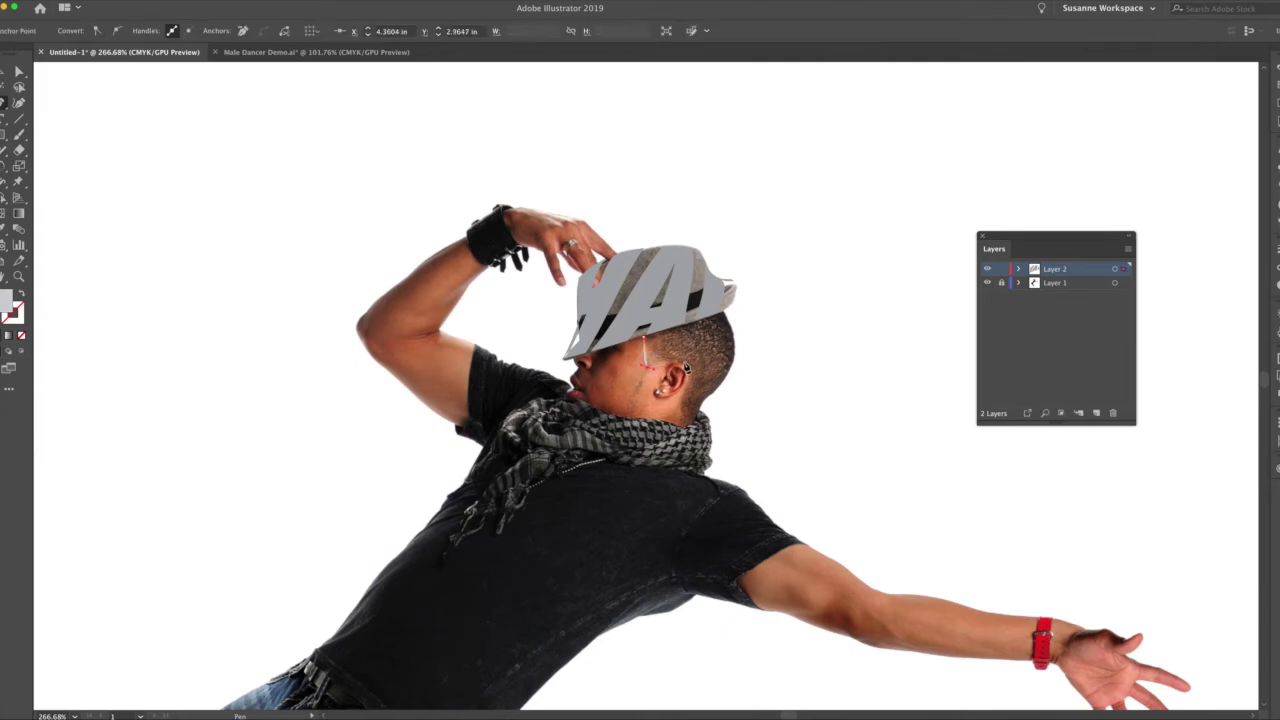
{"action": "left_click", "coordinate": [686, 367]}
{"action": "left_click_drag", "start_coordinate": [677, 433], "coordinate": [678, 436]}
{"action": "left_click", "coordinate": [693, 425]}
{"action": "left_click_drag", "start_coordinate": [724, 388], "coordinate": [736, 340]}
{"action": "left_click", "coordinate": [725, 315]}
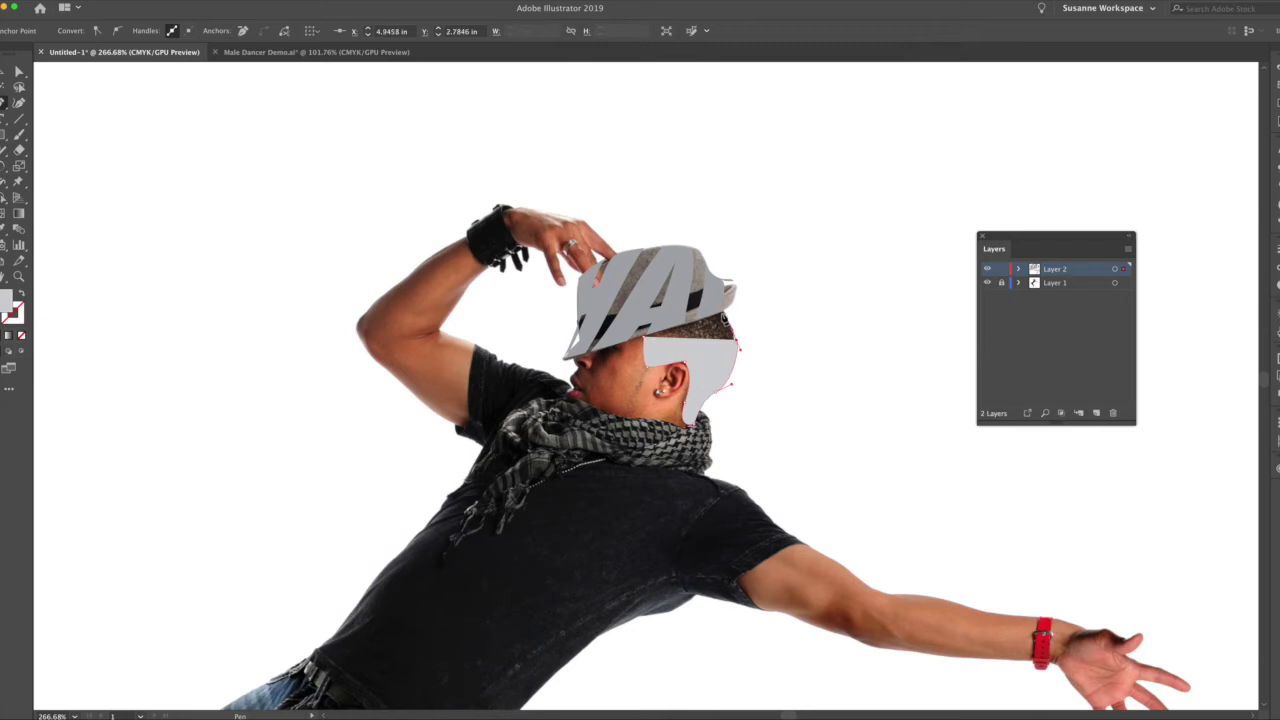
{"action": "left_click", "coordinate": [646, 342]}
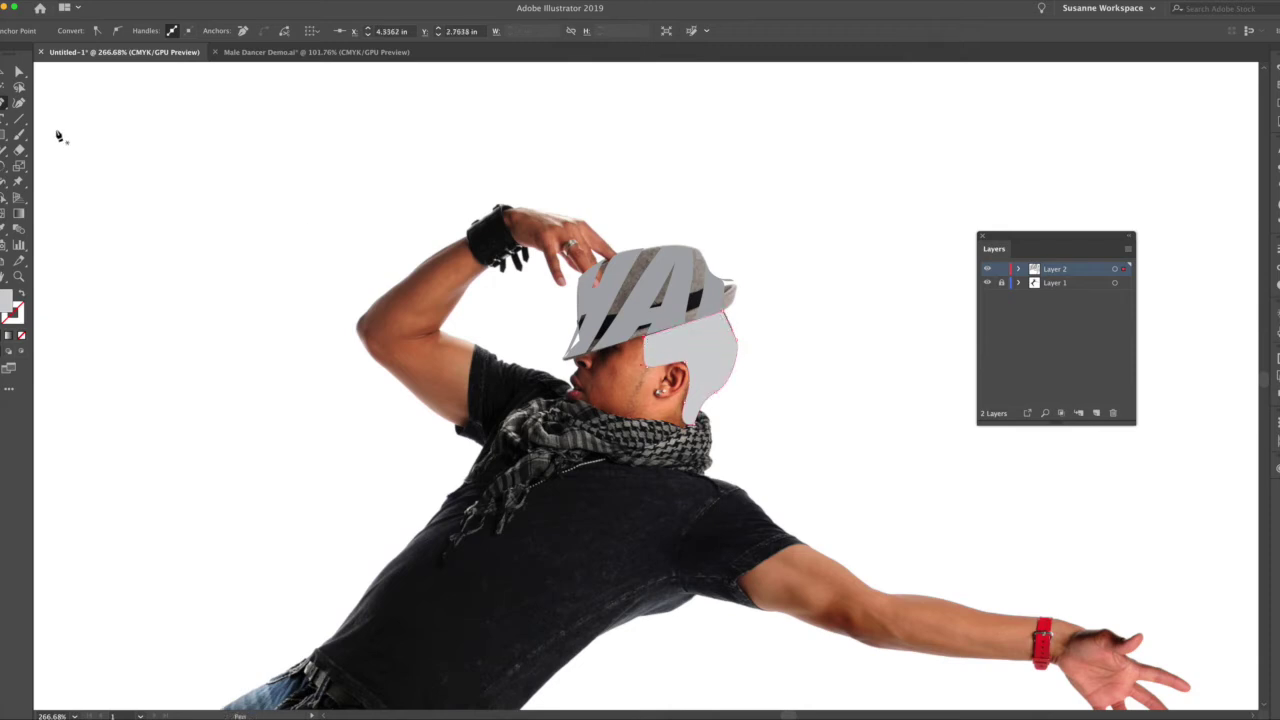
Add the text HAIR in Impact on the empty area above the dancer's raised hand
{"action": "left_click", "coordinate": [6, 119]}
{"action": "left_click", "coordinate": [548, 176]}
{"action": "type", "text": "HAIR"}
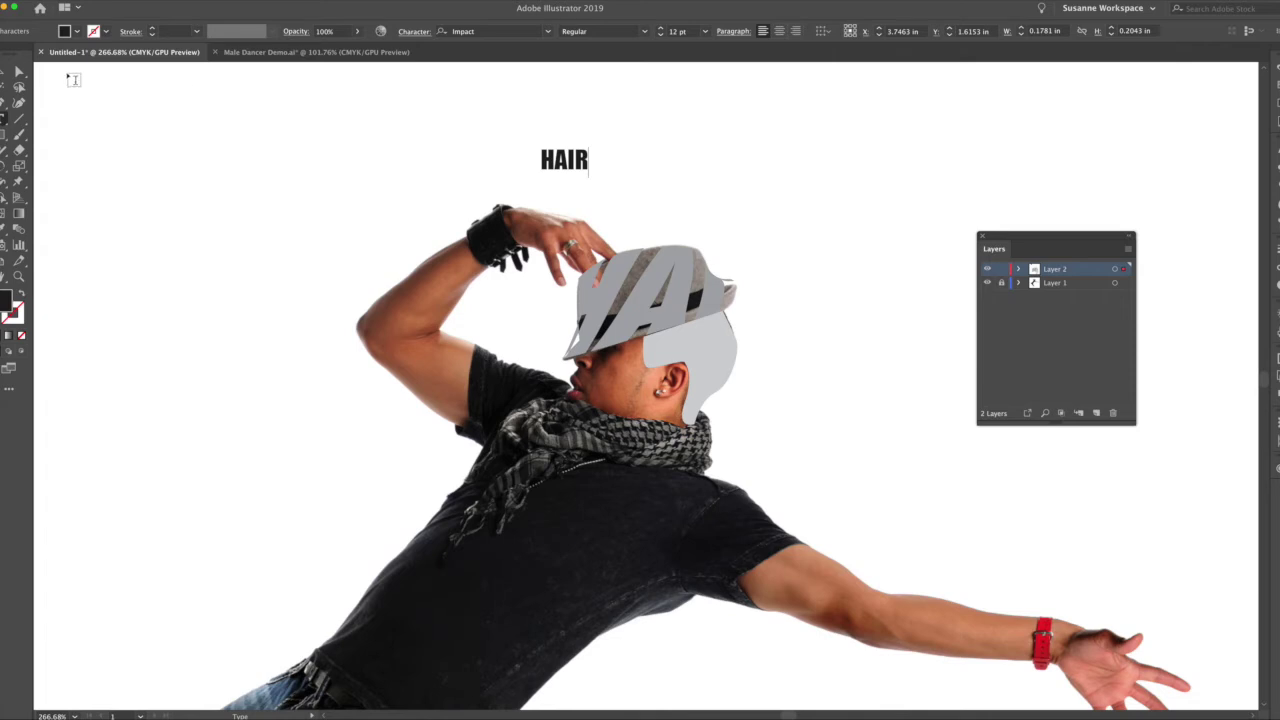
{"action": "left_click", "coordinate": [19, 71]}
{"action": "left_click", "coordinate": [565, 160]}
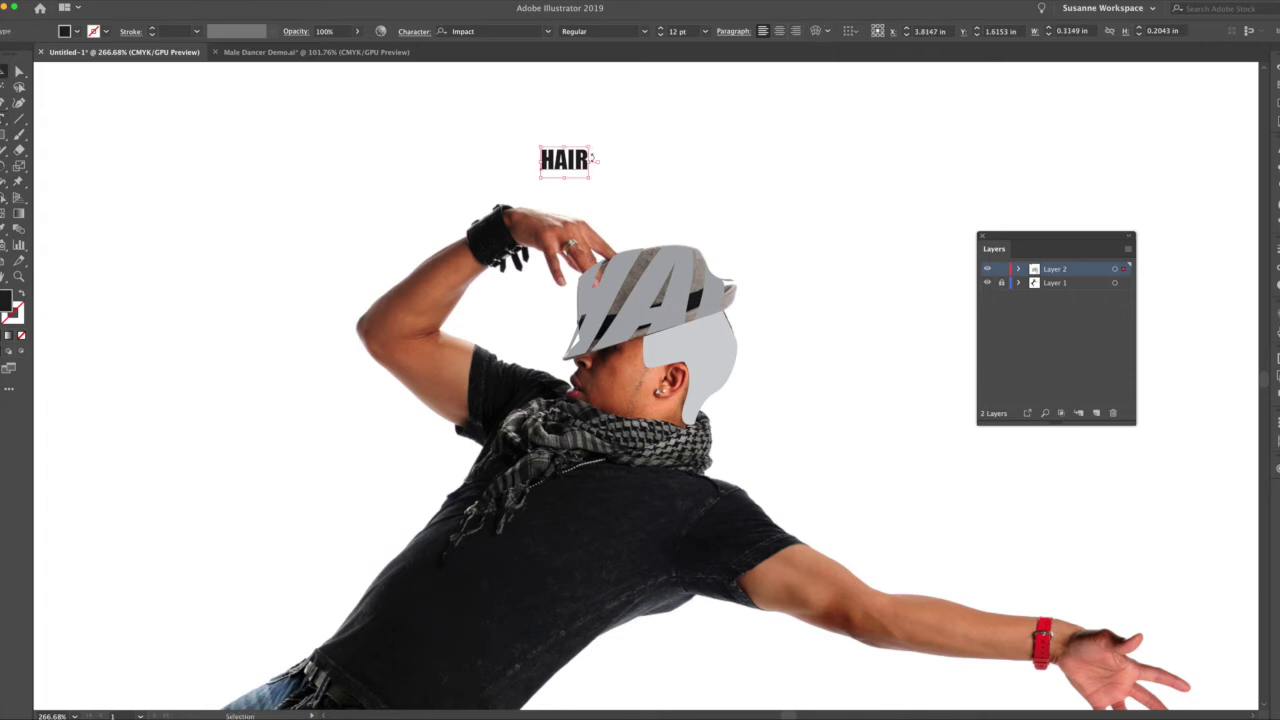
Place the HAIR text over the traced hair shape, enlarge it to about 19 pt and fill it with a dark brown swatch
{"action": "left_click_drag", "start_coordinate": [588, 162], "coordinate": [713, 354]}
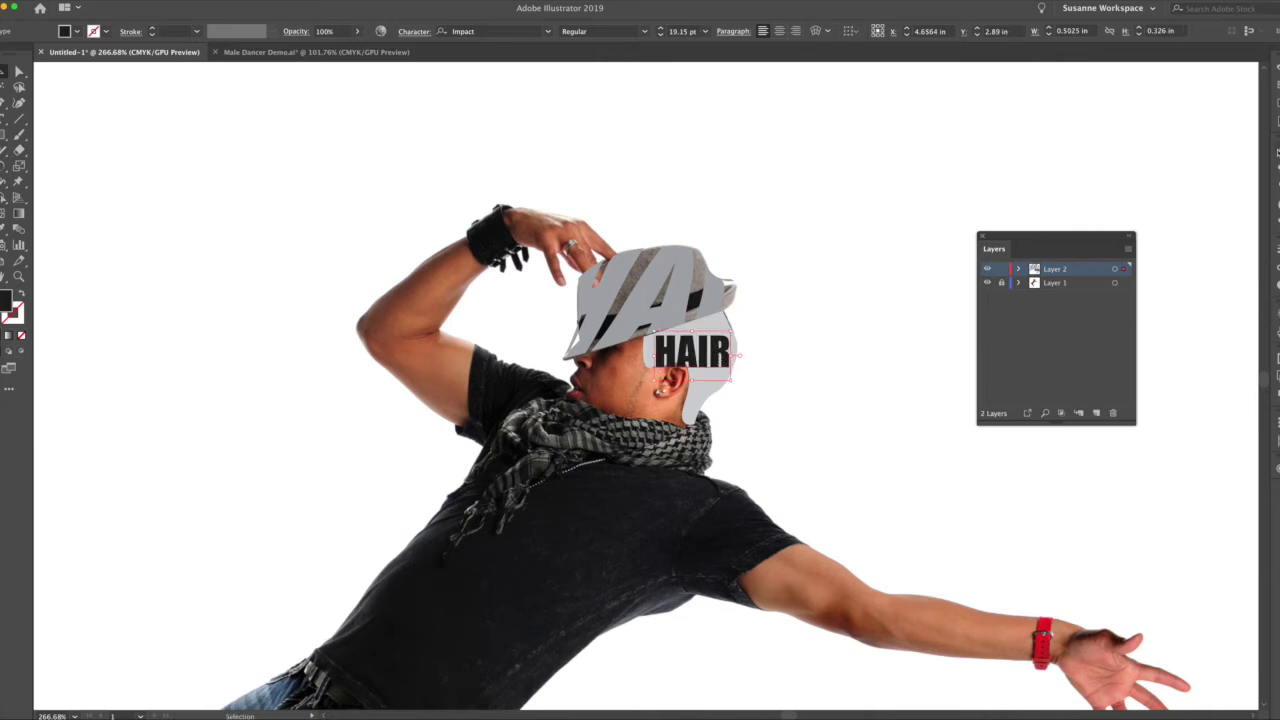
{"action": "left_click", "coordinate": [1277, 87]}
{"action": "left_click", "coordinate": [1217, 119]}
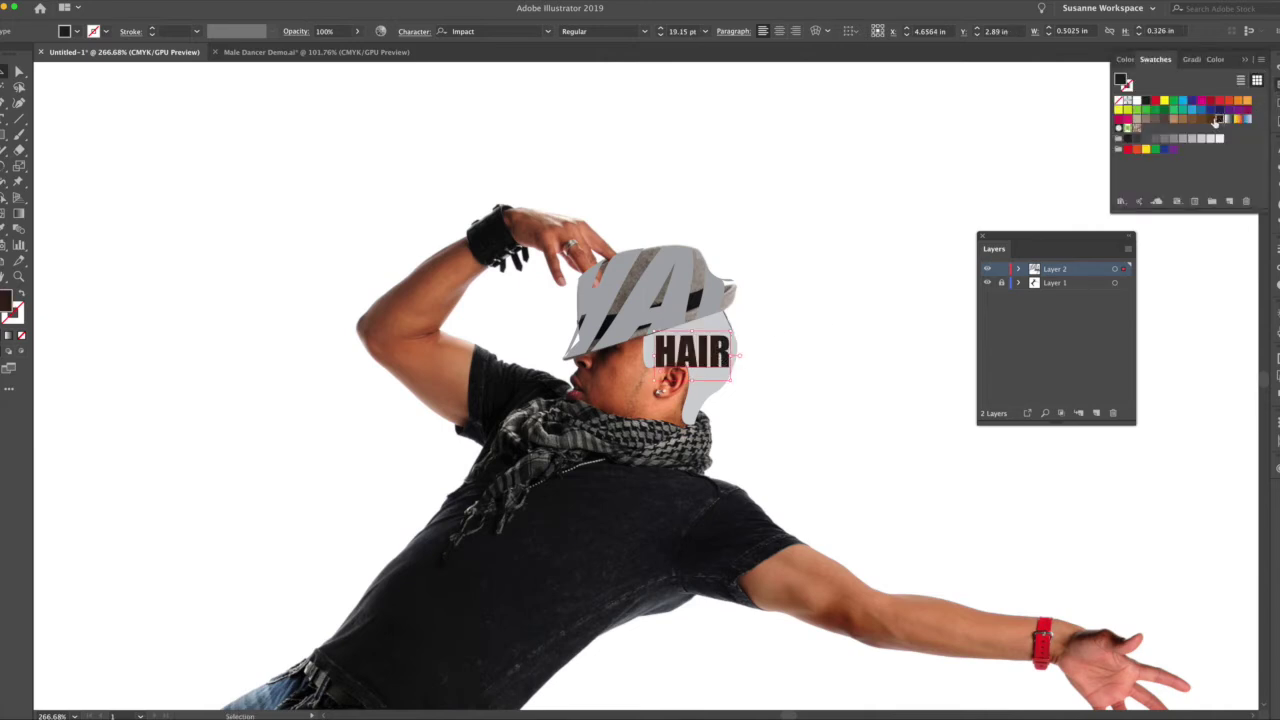
Bring the traced hair shape to the front and warp the HAIR text into it with Envelope Distort, Make with Top Object
{"action": "left_click", "coordinate": [720, 333]}
{"action": "key", "text": "ctrl+shift+bracketright"}
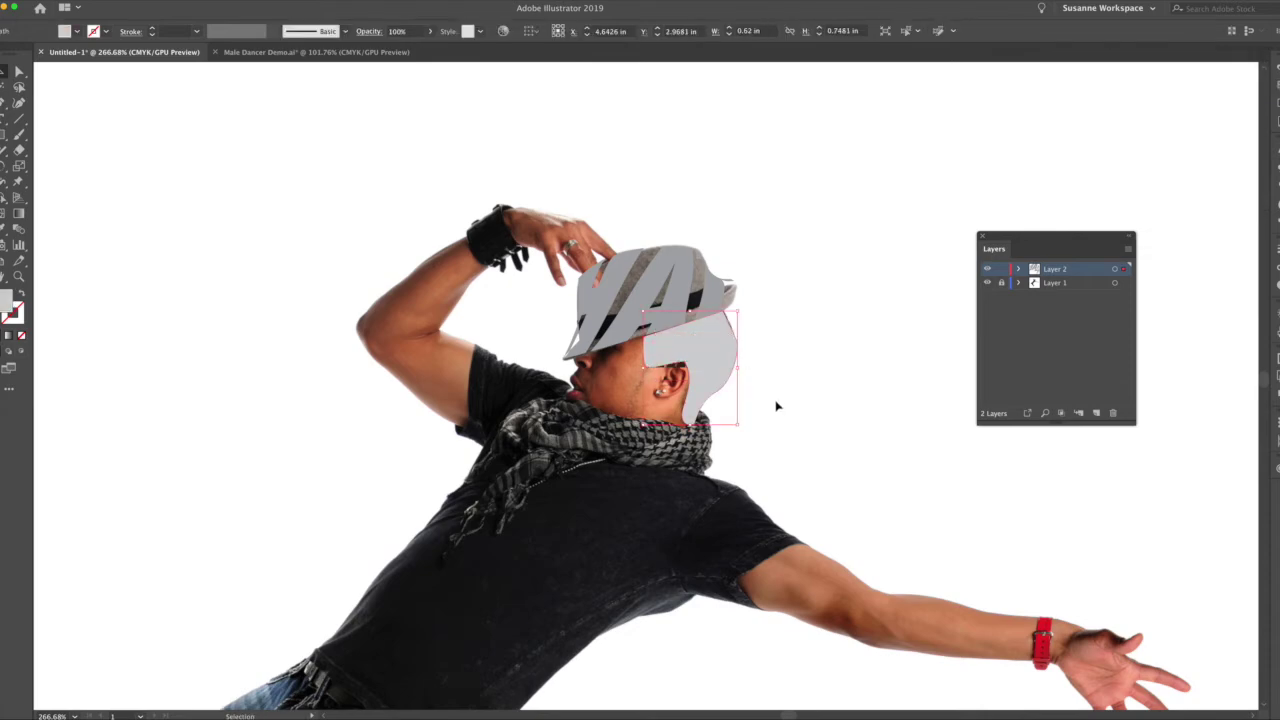
{"action": "left_click", "coordinate": [706, 352], "text": "shift"}
{"action": "left_click", "coordinate": [105, 0]}
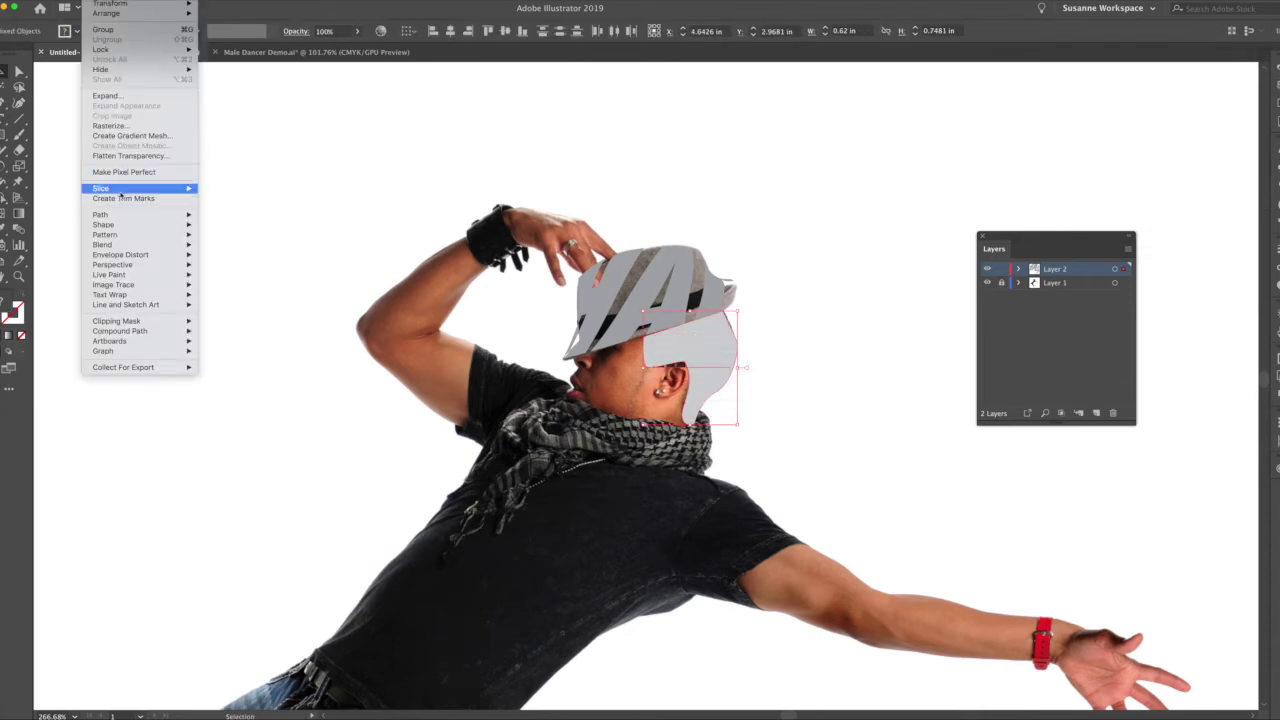
{"action": "mouse_move", "coordinate": [139, 259]}
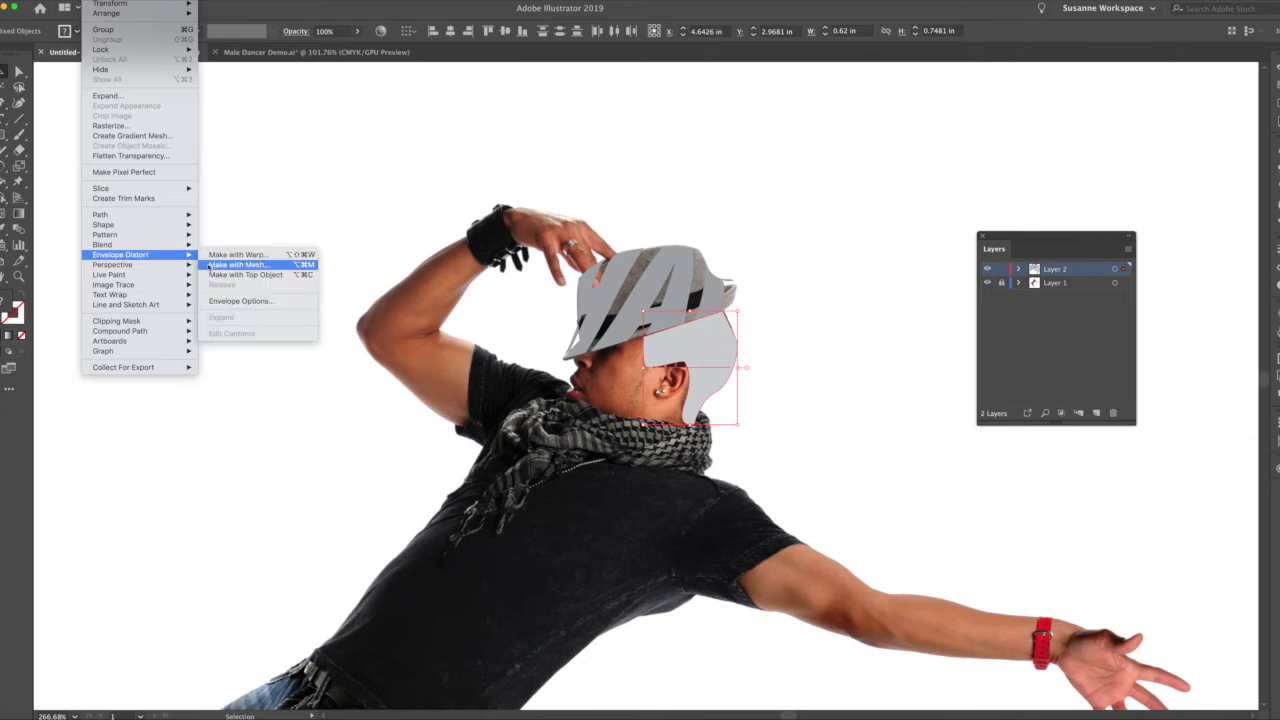
{"action": "left_click", "coordinate": [225, 280]}
{"action": "left_click", "coordinate": [225, 282]}
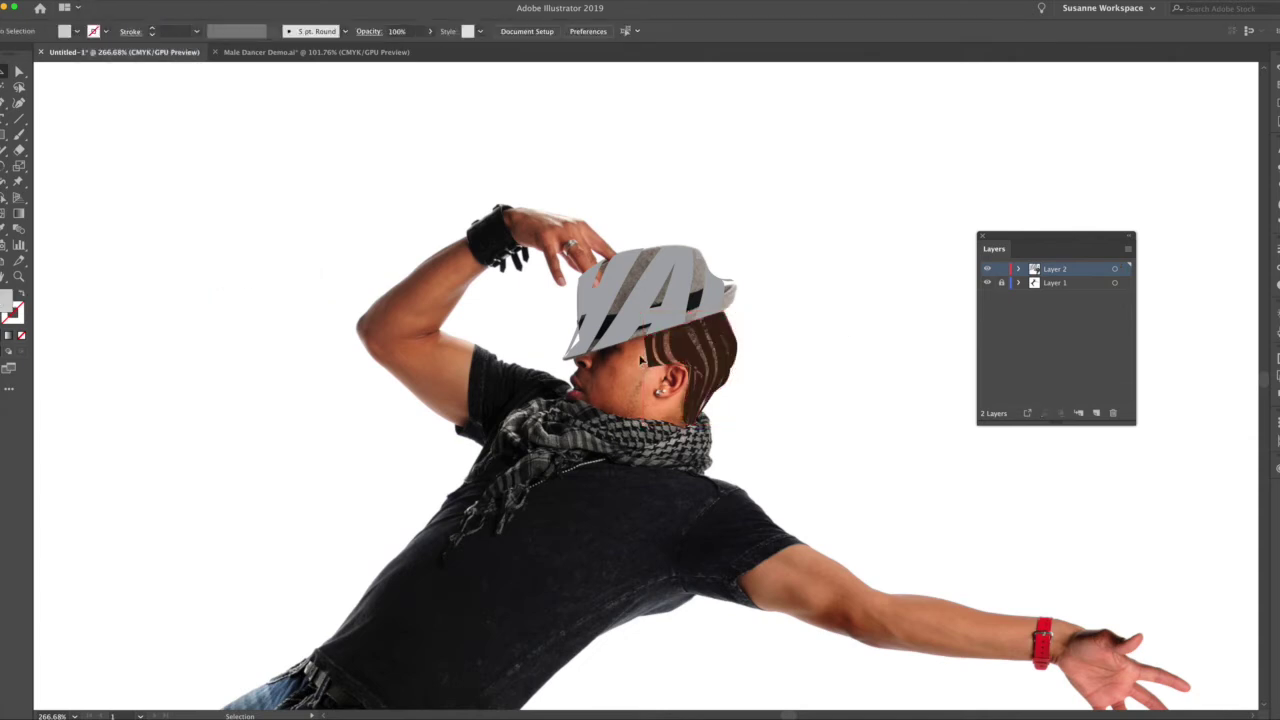
Trace the dancer's face with the Pen tool as a closed shape between the hat brim, the hair and the scarf
{"action": "left_click", "coordinate": [3, 103]}
{"action": "left_click", "coordinate": [578, 370]}
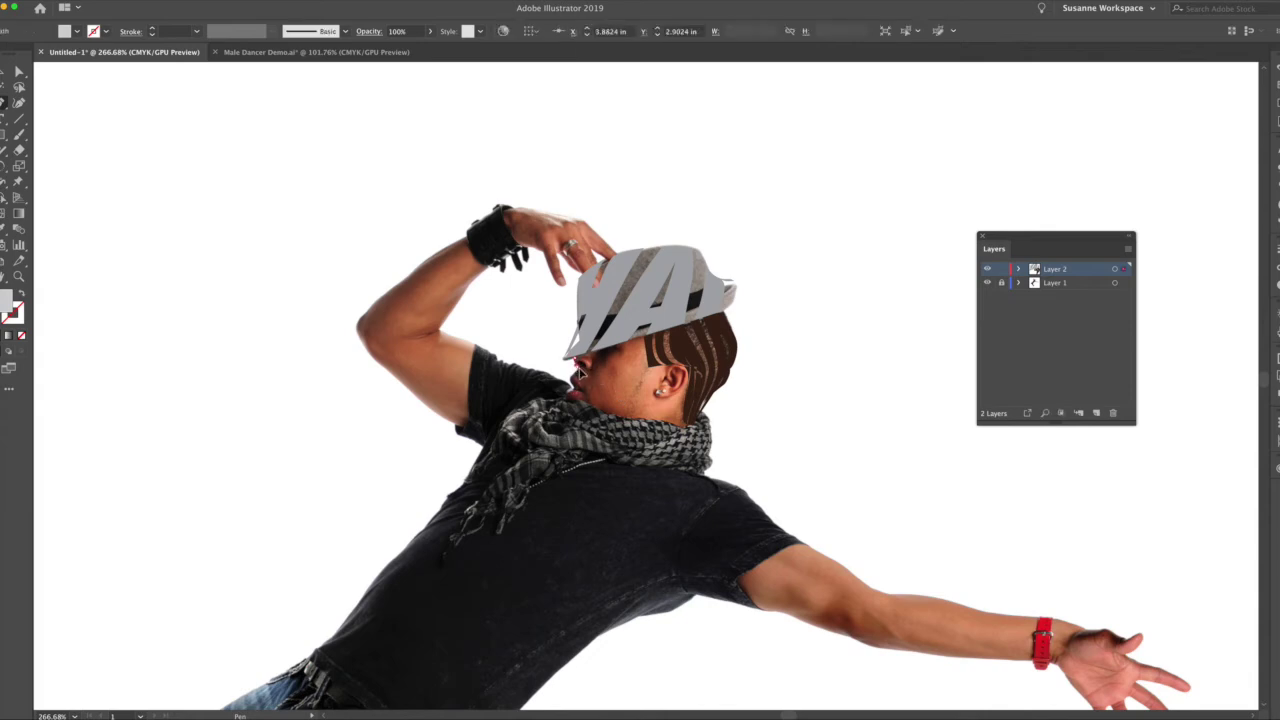
{"action": "left_click", "coordinate": [573, 386]}
{"action": "left_click", "coordinate": [571, 389]}
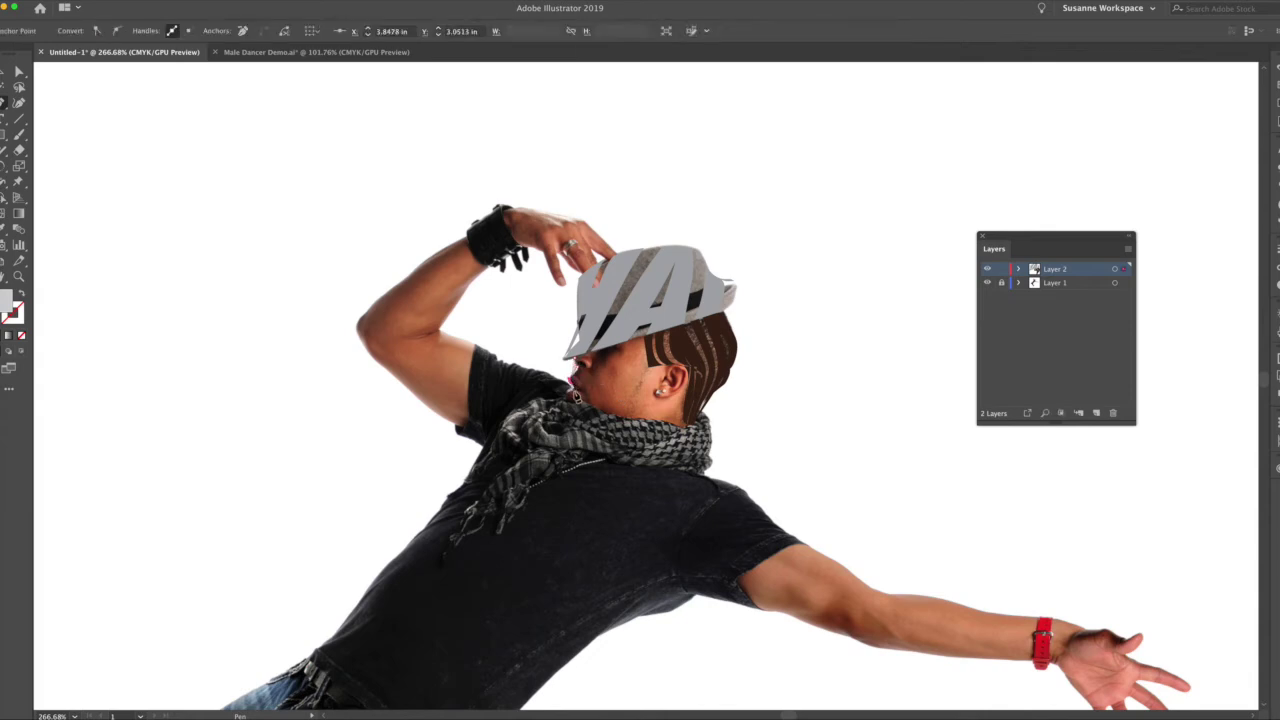
{"action": "left_click", "coordinate": [571, 398]}
{"action": "left_click", "coordinate": [612, 422]}
{"action": "left_click", "coordinate": [644, 424]}
{"action": "left_click", "coordinate": [684, 426]}
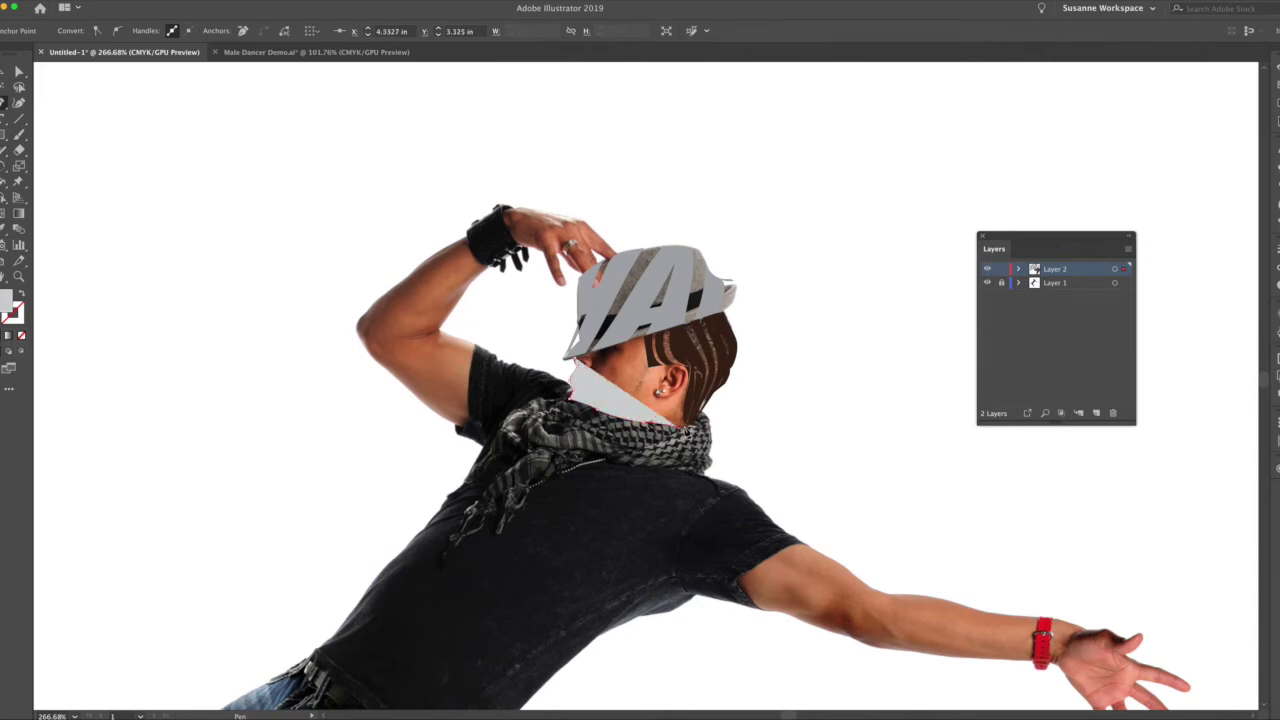
{"action": "left_click", "coordinate": [688, 366]}
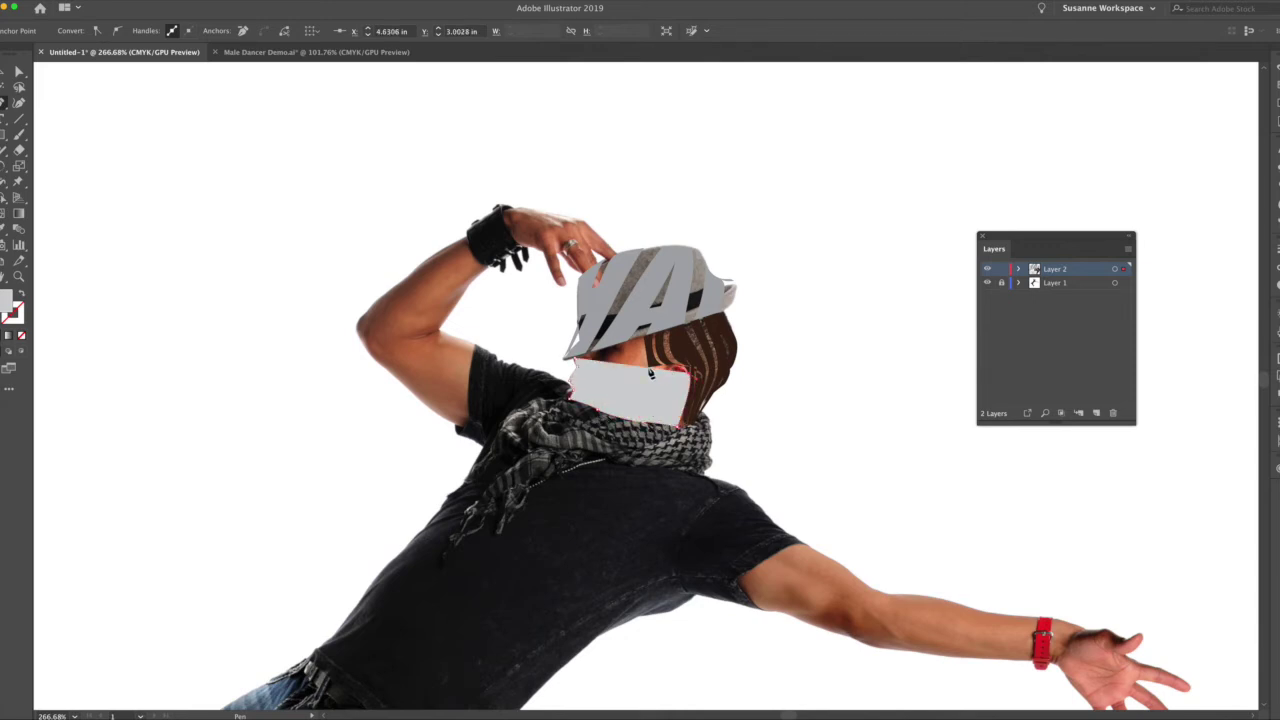
{"action": "left_click", "coordinate": [646, 337]}
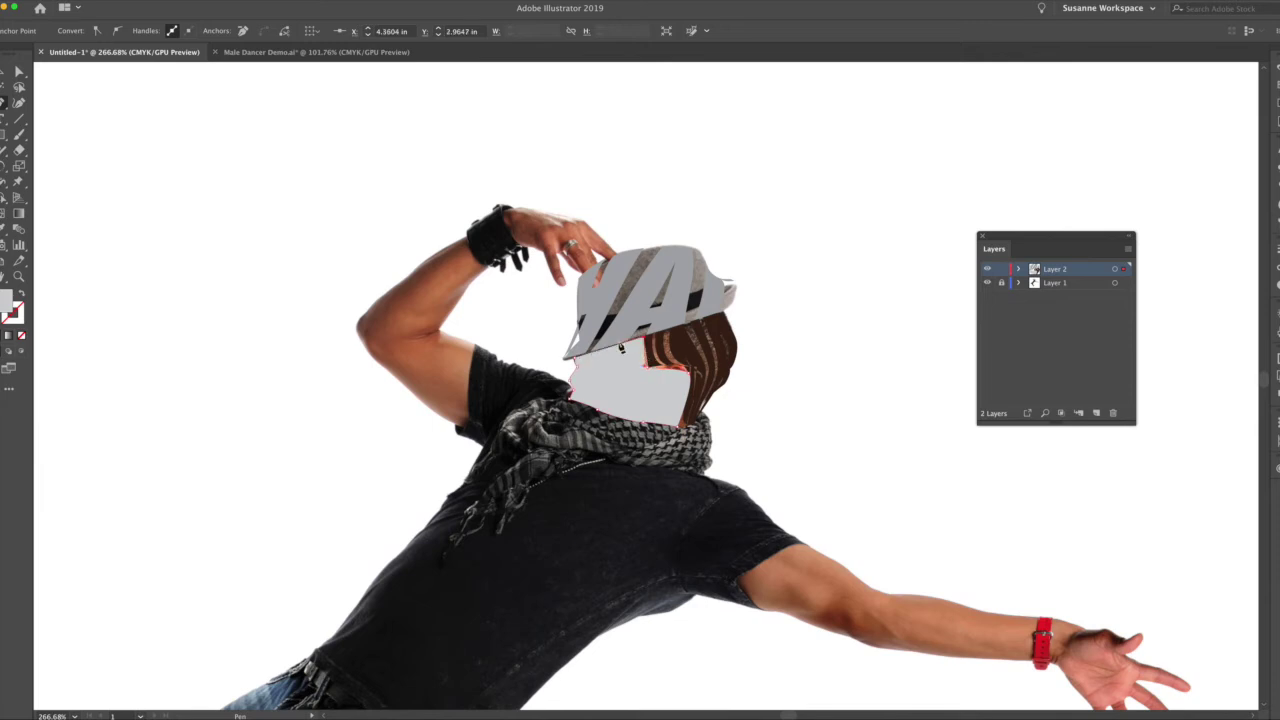
{"action": "left_click", "coordinate": [575, 366]}
Add the text FACE in Impact and move it to the empty area just above the dancer's raised hand
{"action": "left_click", "coordinate": [4, 72]}
{"action": "left_click", "coordinate": [4, 117]}
{"action": "left_click", "coordinate": [330, 138]}
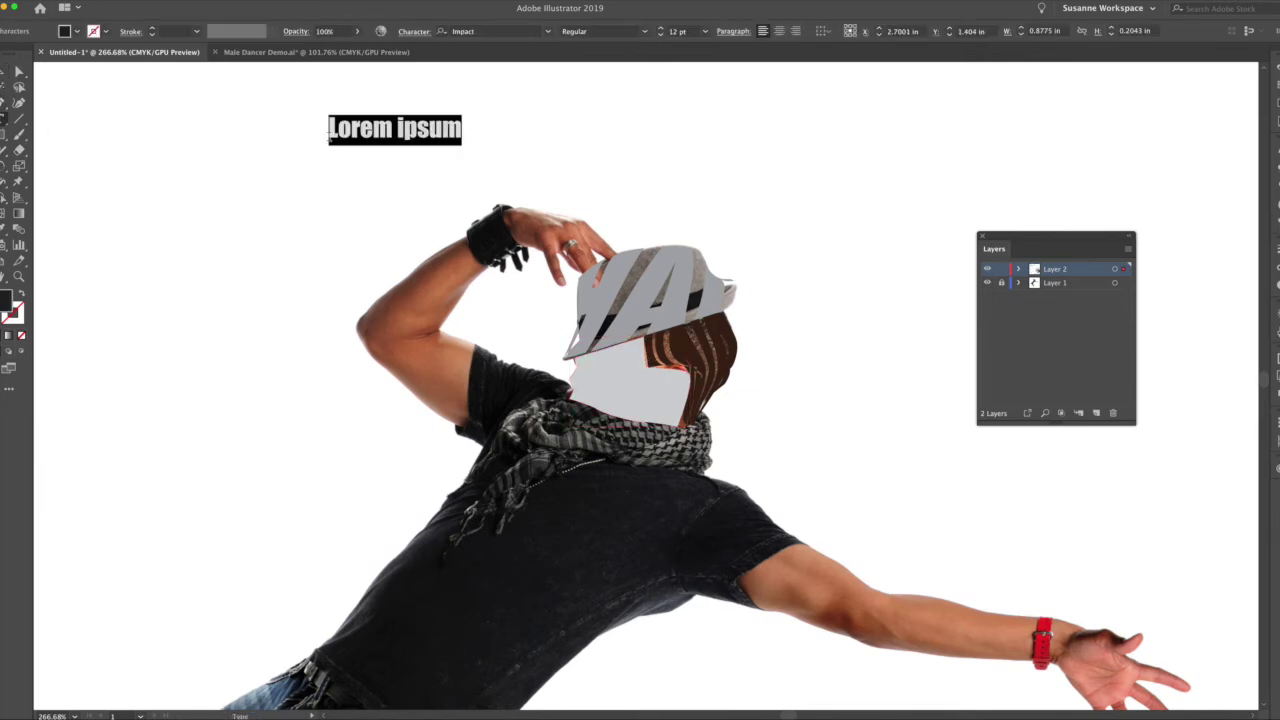
{"action": "type", "text": "FACE"}
{"action": "left_click", "coordinate": [5, 72]}
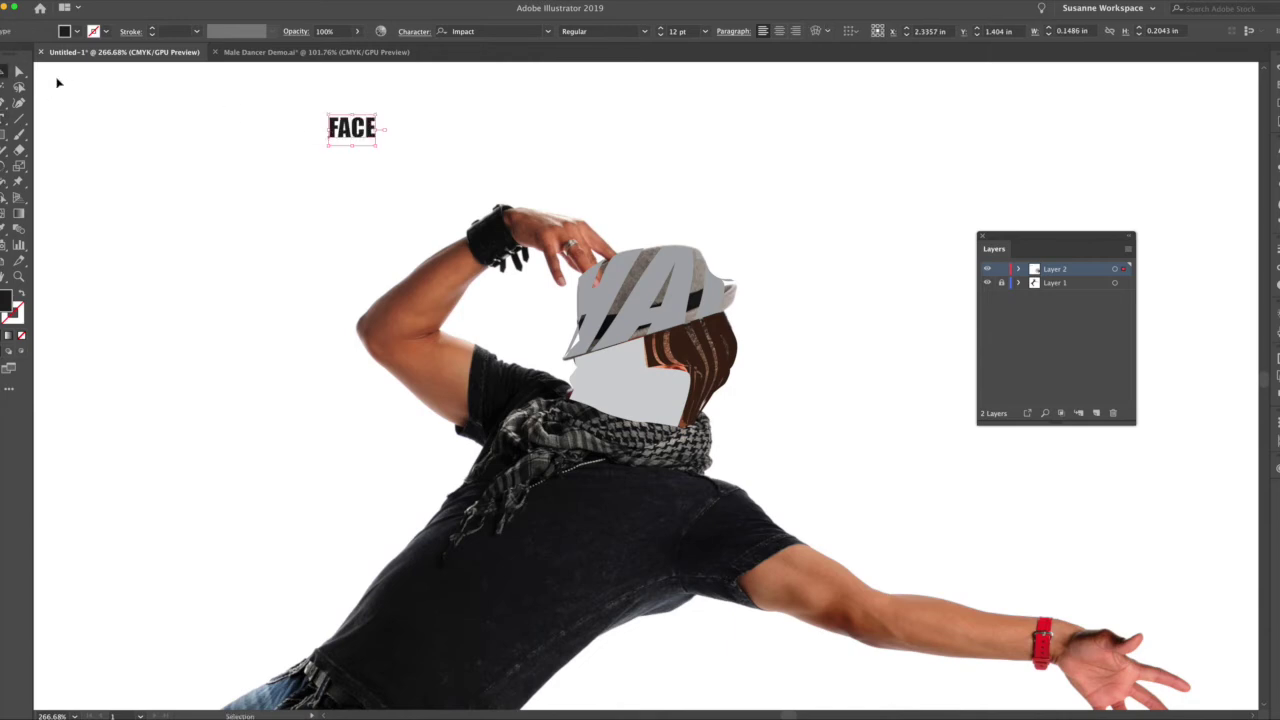
{"action": "left_click_drag", "start_coordinate": [375, 143], "coordinate": [570, 170]}
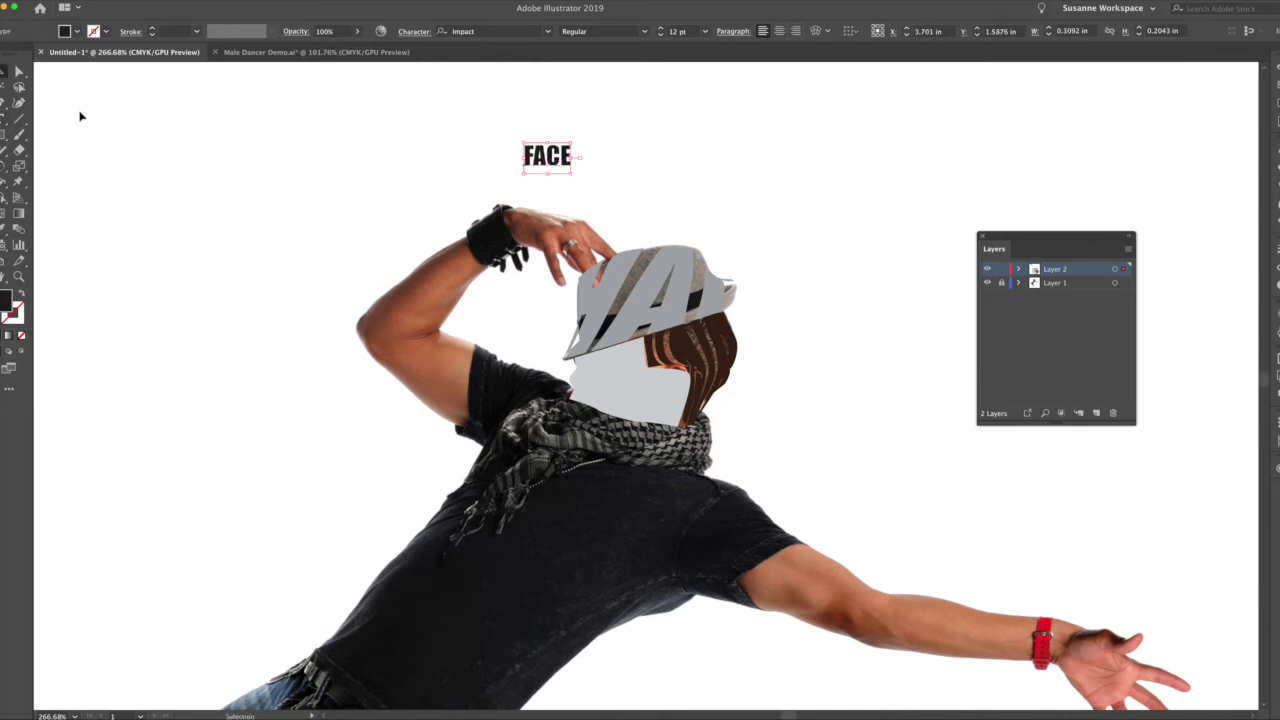
{"action": "left_click", "coordinate": [5, 228]}
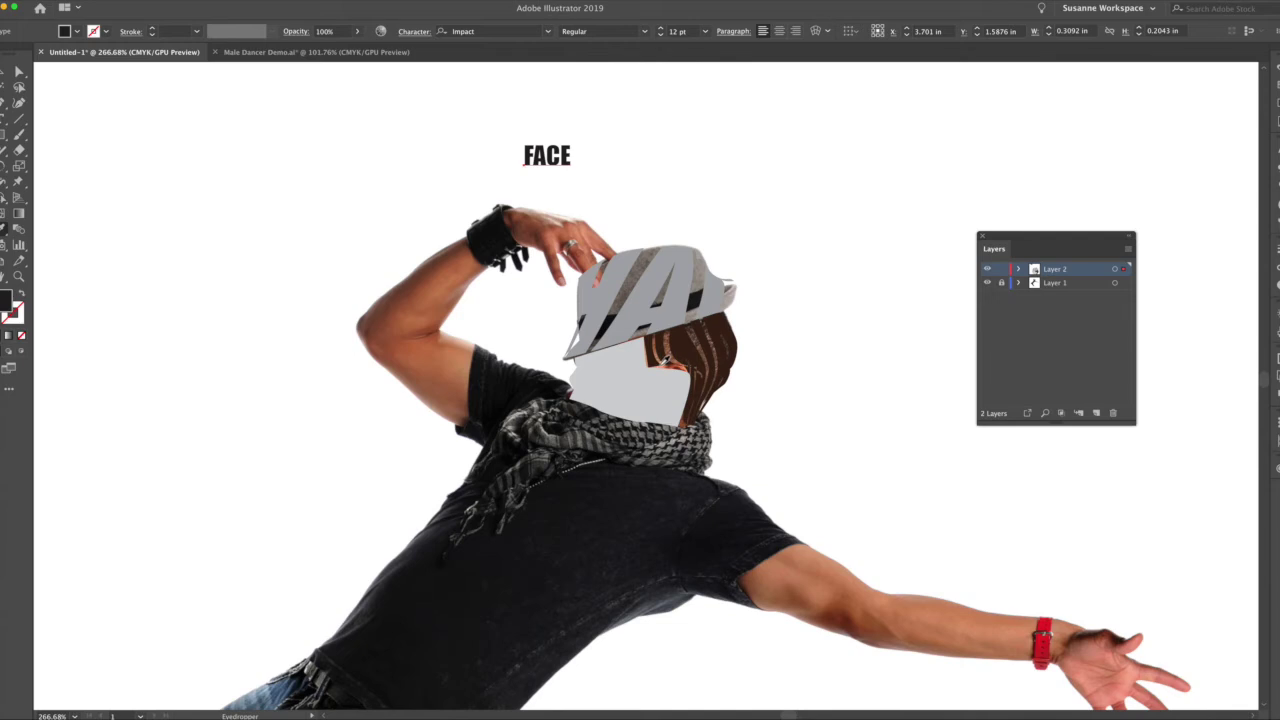
{"action": "left_click", "coordinate": [662, 364]}
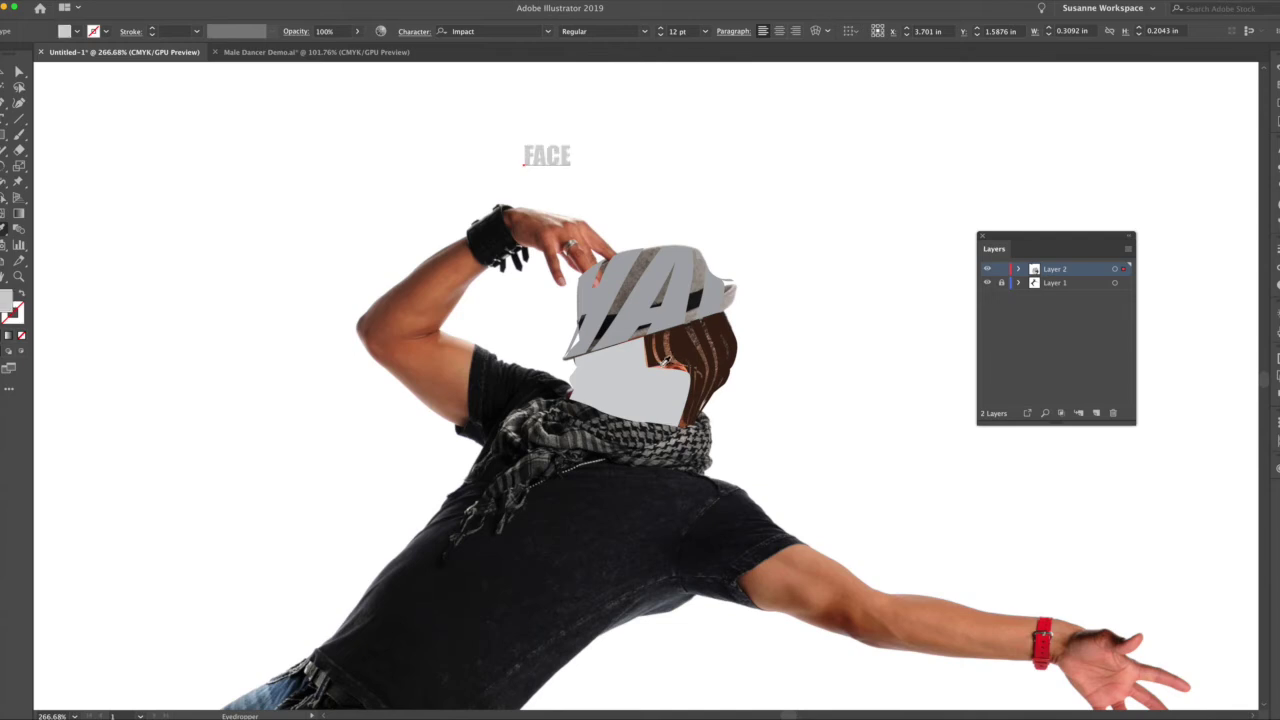
{"action": "left_click", "coordinate": [6, 72]}
{"action": "left_click", "coordinate": [218, 206]}
{"action": "left_click_drag", "start_coordinate": [600, 371], "coordinate": [572, 400]}
{"action": "key", "text": "super+z"}
Fill the FACE text with the skin tone sampled from the raised upper arm, and enlarge it to about 28 pt over the traced face
{"action": "left_click", "coordinate": [561, 166]}
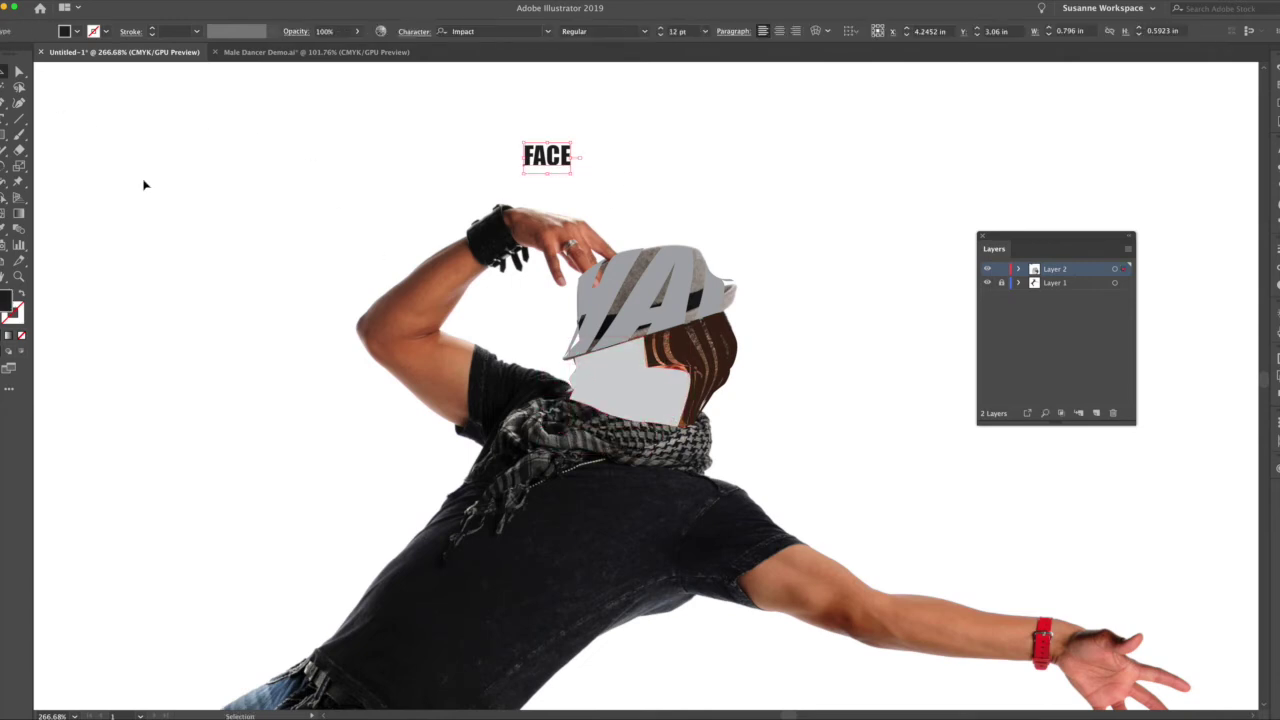
{"action": "key", "text": "i"}
{"action": "left_click", "coordinate": [460, 360]}
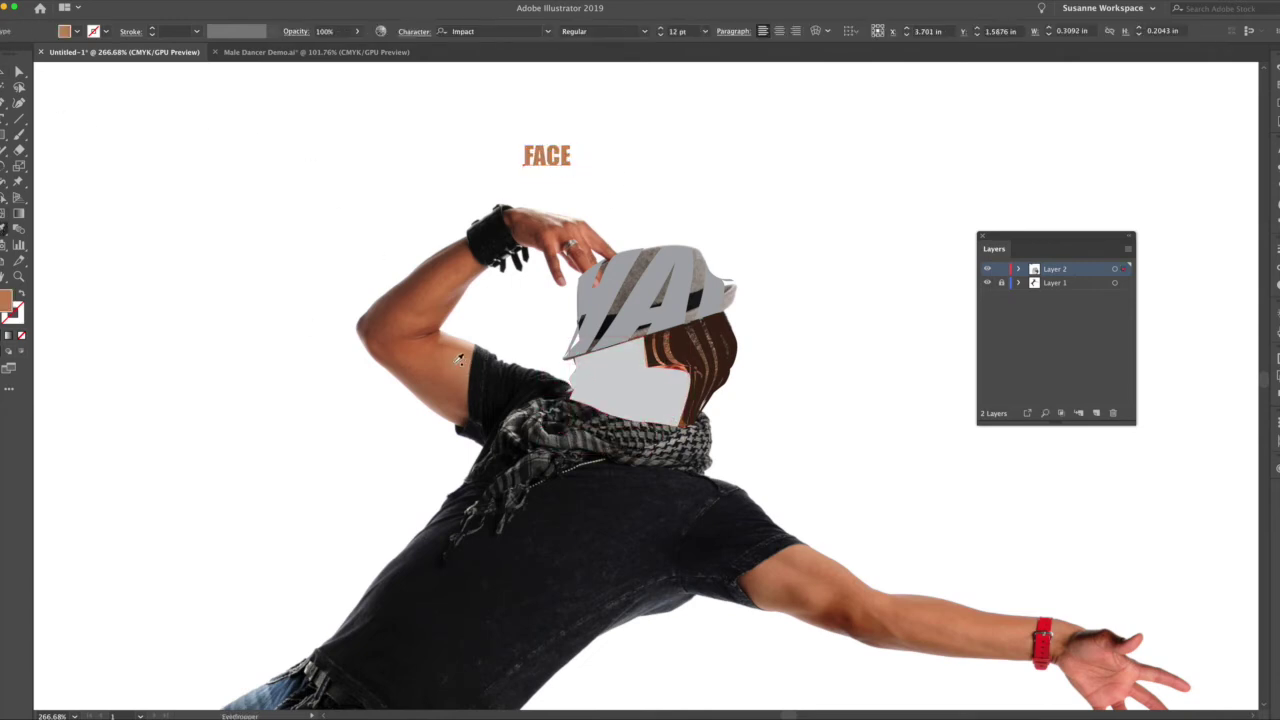
{"action": "left_click", "coordinate": [3, 73]}
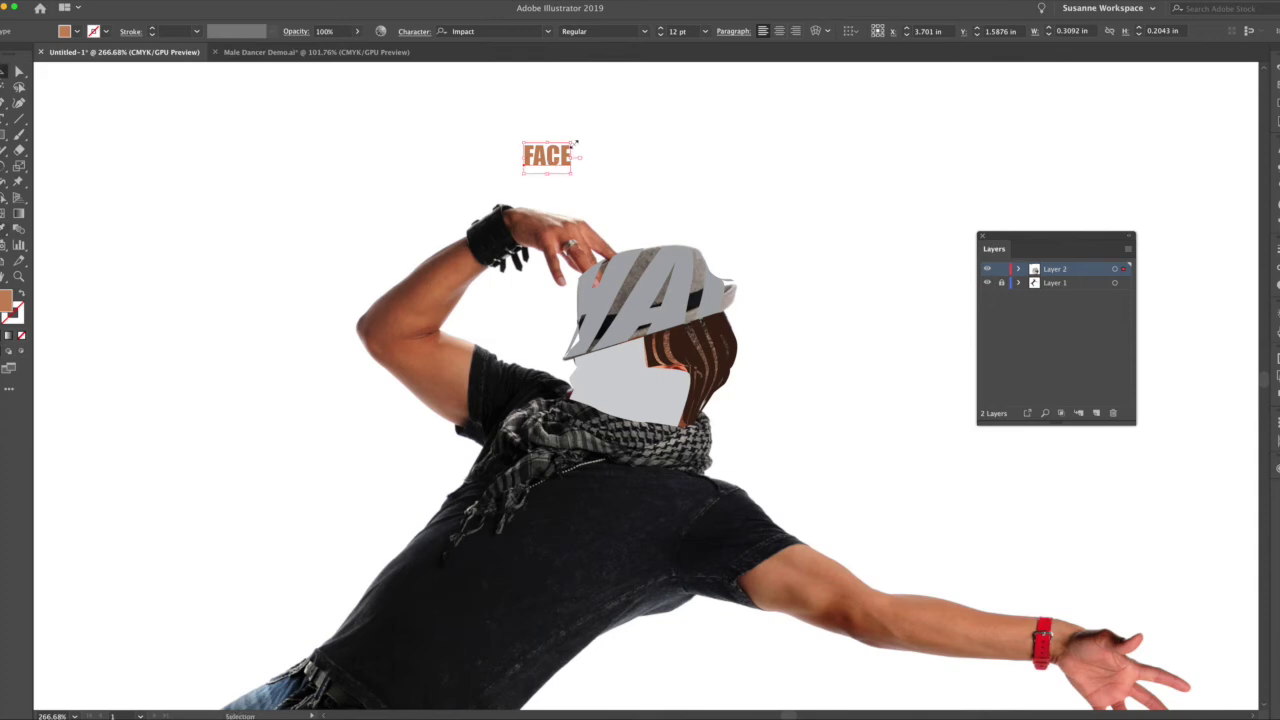
{"action": "left_click_drag", "start_coordinate": [576, 143], "coordinate": [670, 391]}
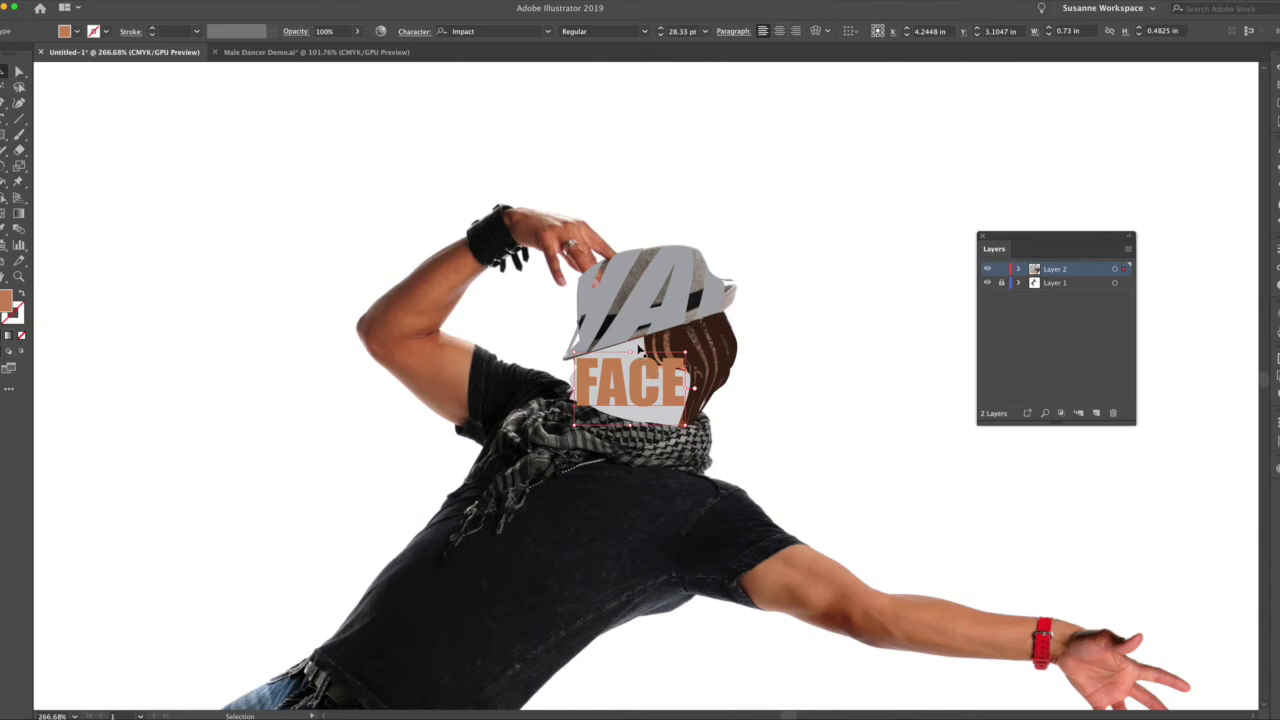
Bring the traced face shape to the front and warp the FACE text into it with Envelope Distort, Make with Top Object
{"action": "left_click", "coordinate": [638, 348]}
{"action": "key", "text": "super+shift+]"}
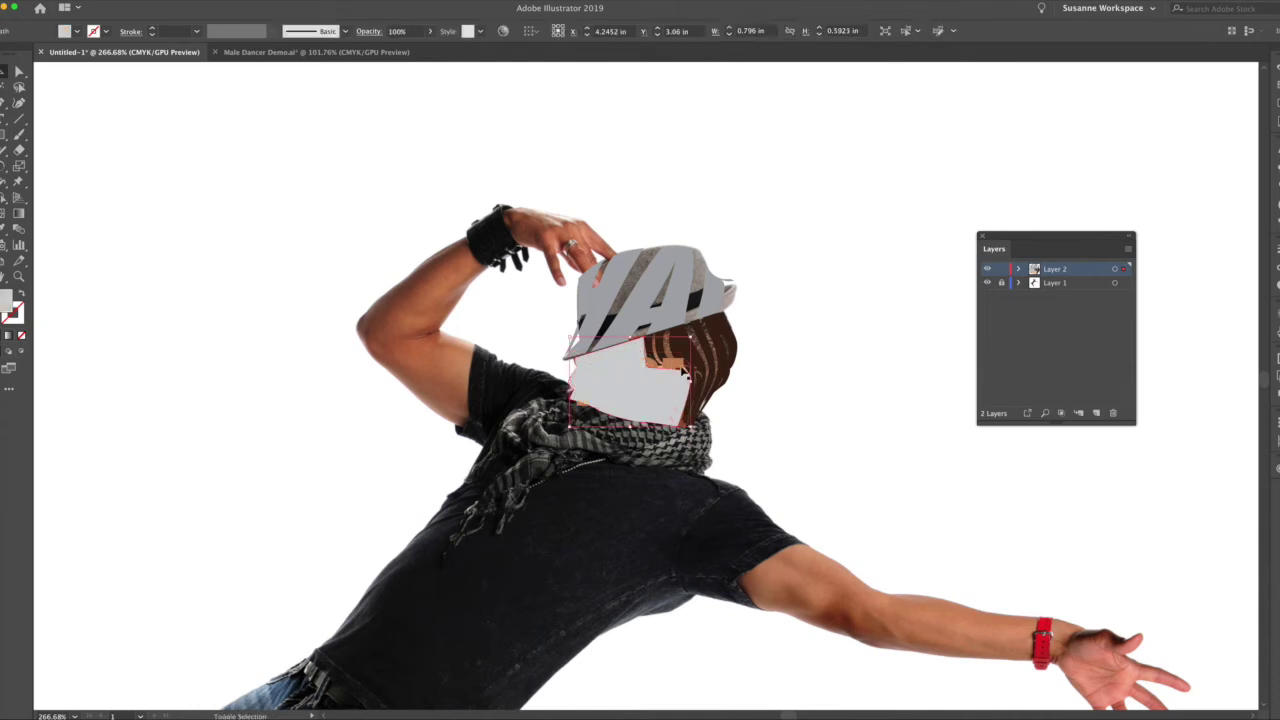
{"action": "left_click", "coordinate": [678, 366], "text": "shift"}
{"action": "left_click", "coordinate": [98, 1]}
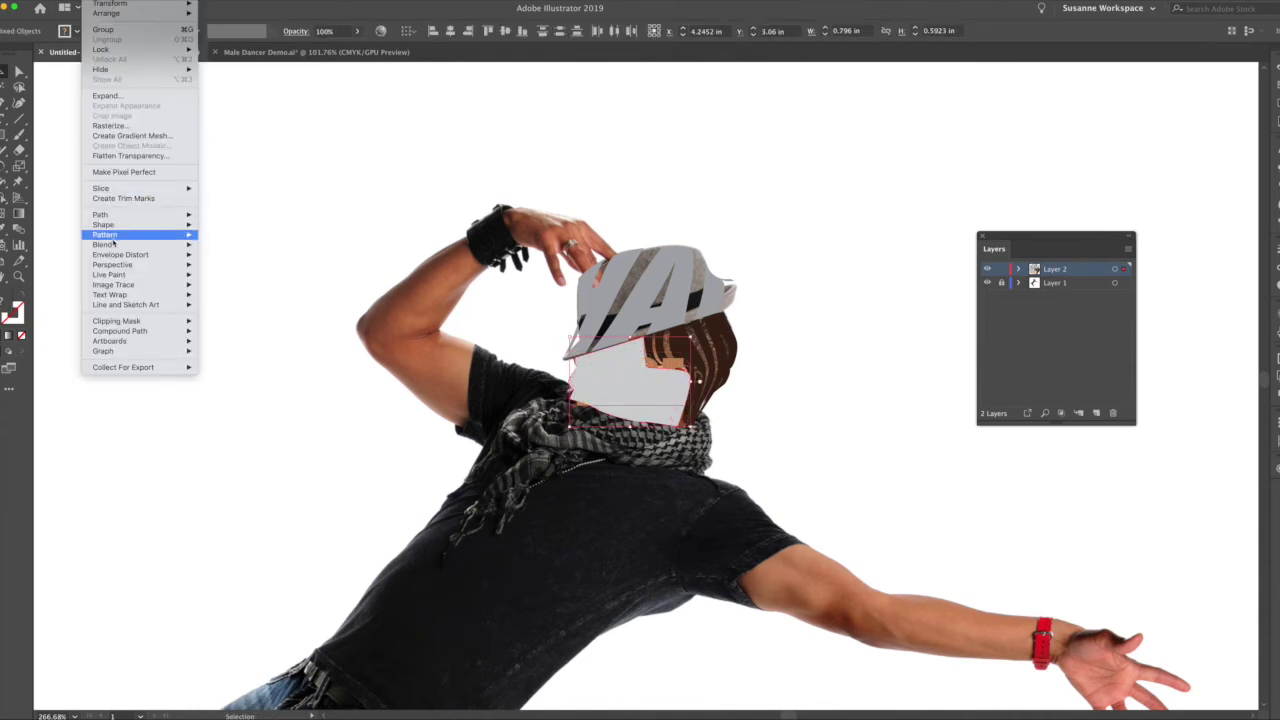
{"action": "mouse_move", "coordinate": [130, 254]}
{"action": "left_click", "coordinate": [249, 277]}
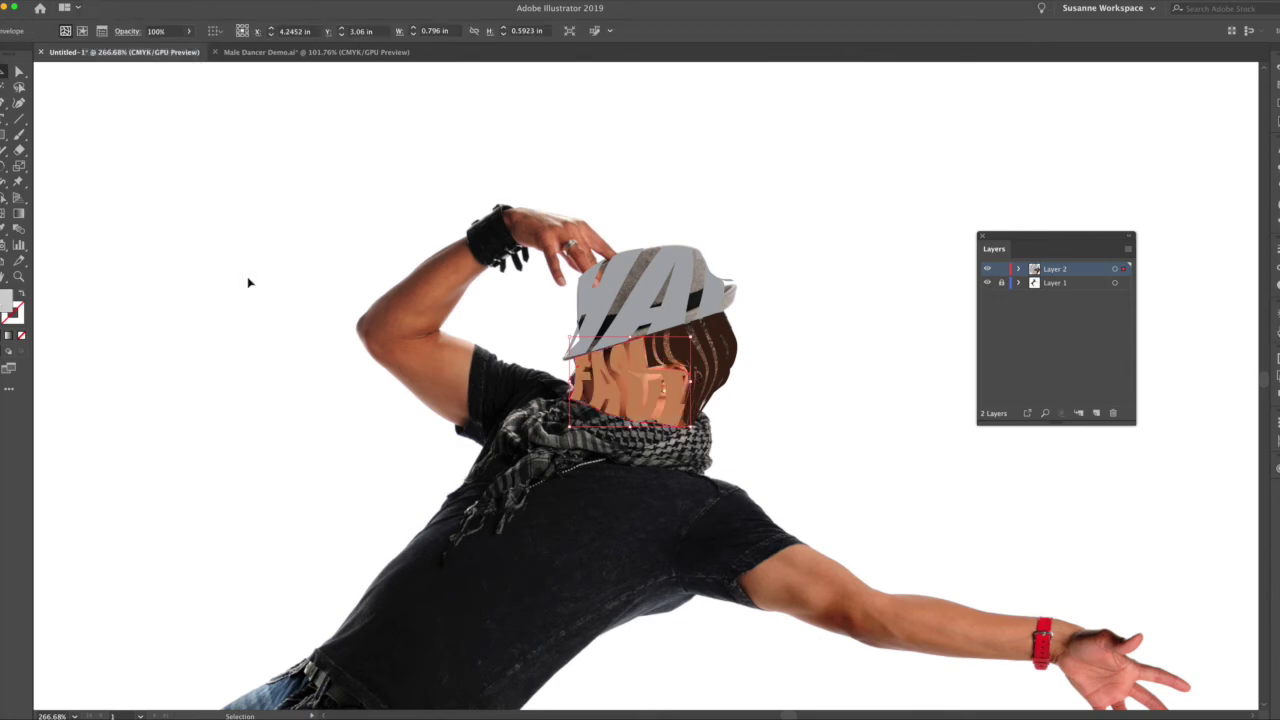
{"action": "left_click", "coordinate": [249, 282]}
Trace the shirt sleeve of the raised arm with the Pen tool as a closed shape ending at the scarf and chin
{"action": "left_click", "coordinate": [5, 102]}
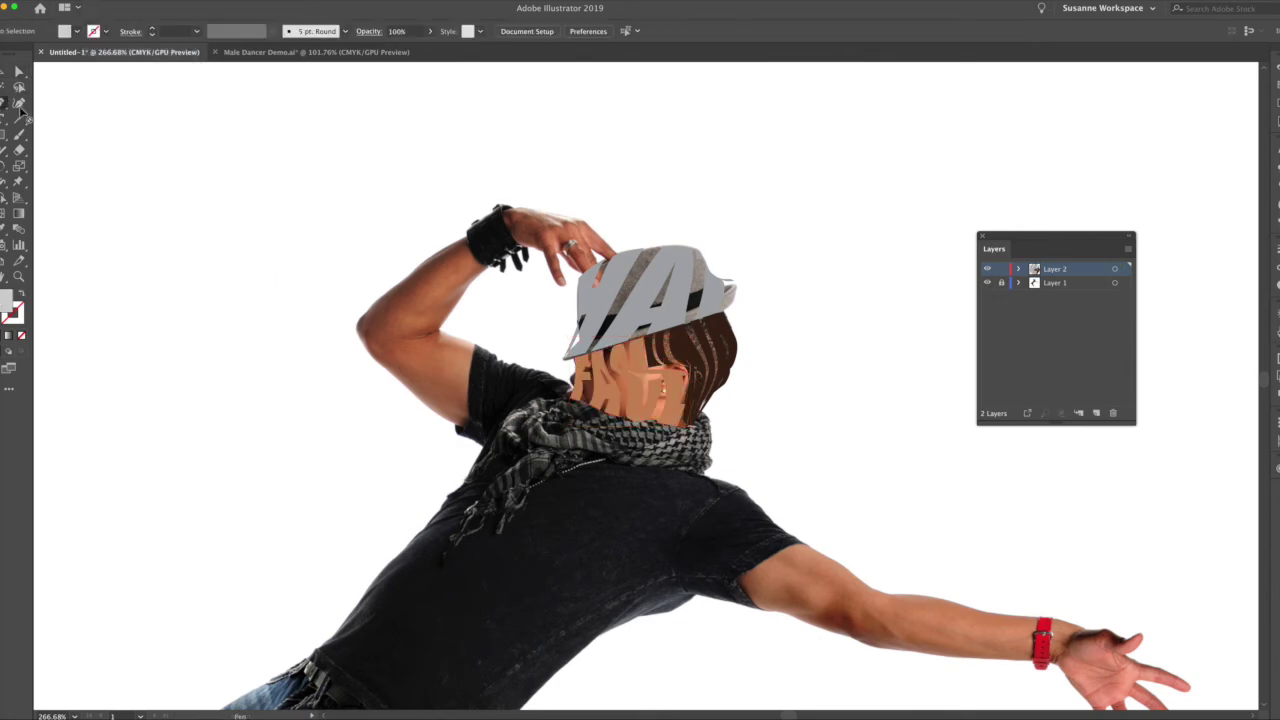
{"action": "left_click", "coordinate": [562, 398]}
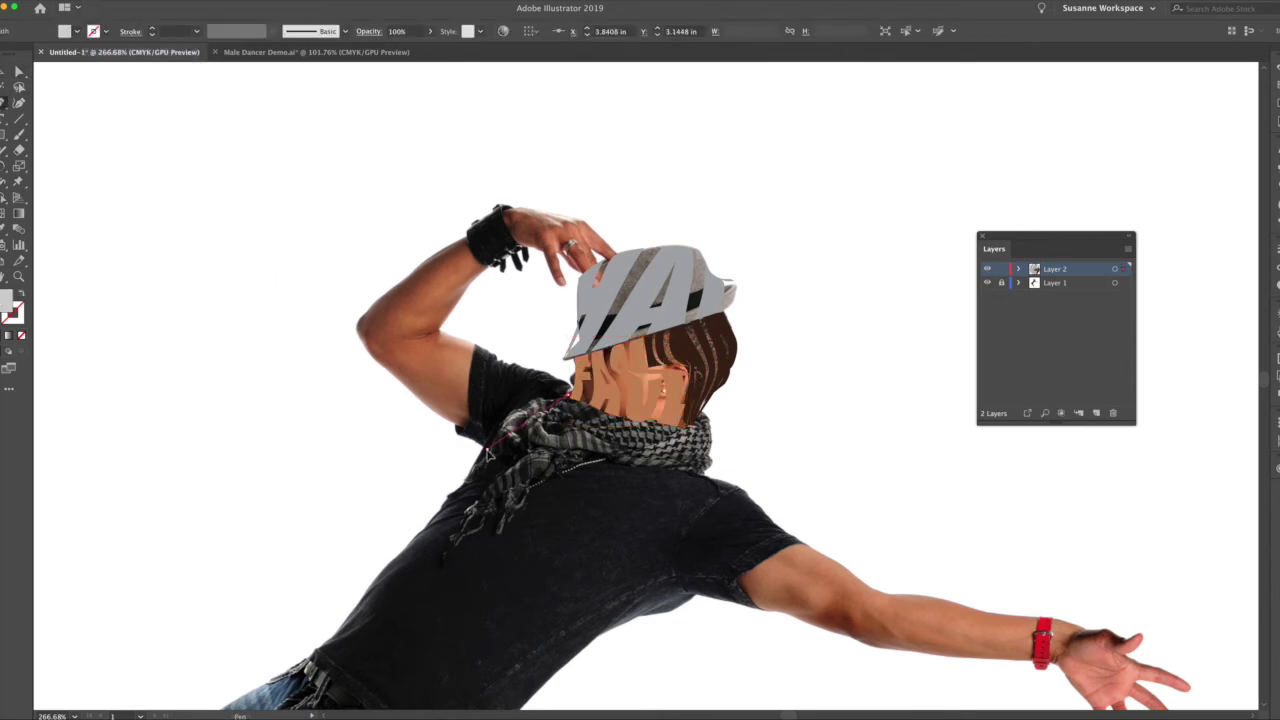
{"action": "left_click", "coordinate": [500, 407]}
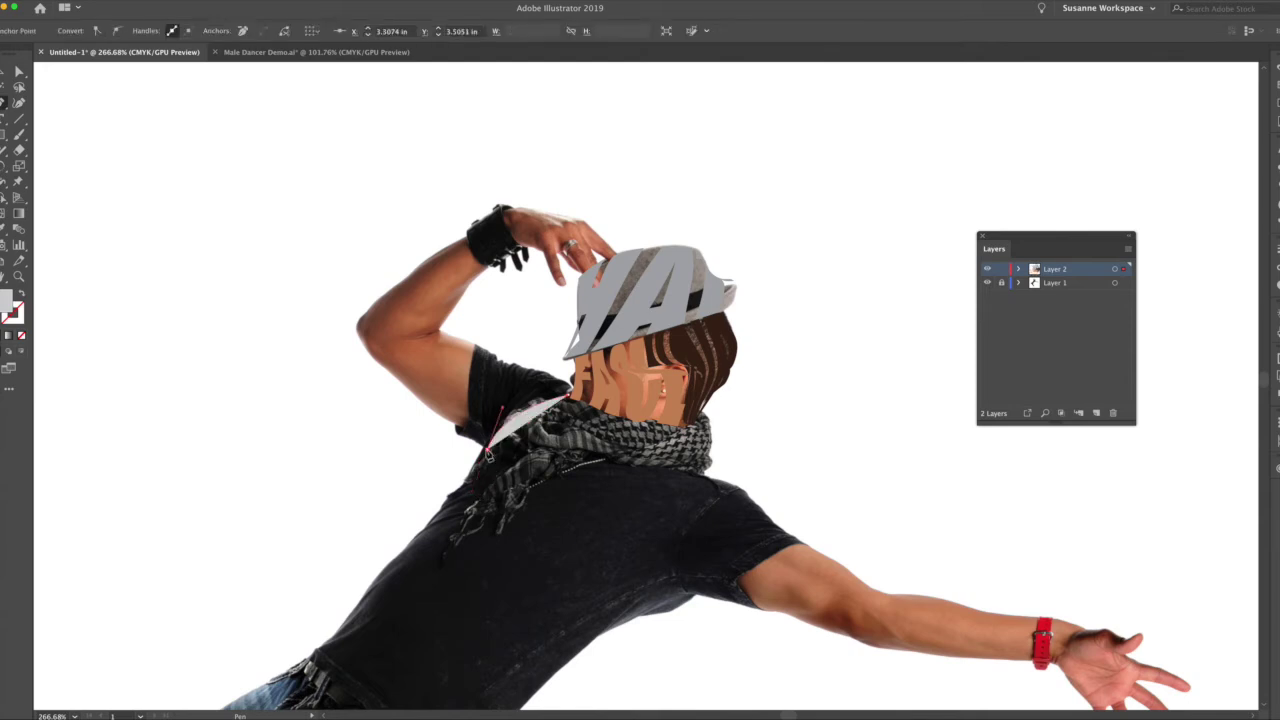
{"action": "left_click", "coordinate": [456, 431]}
{"action": "left_click", "coordinate": [476, 346]}
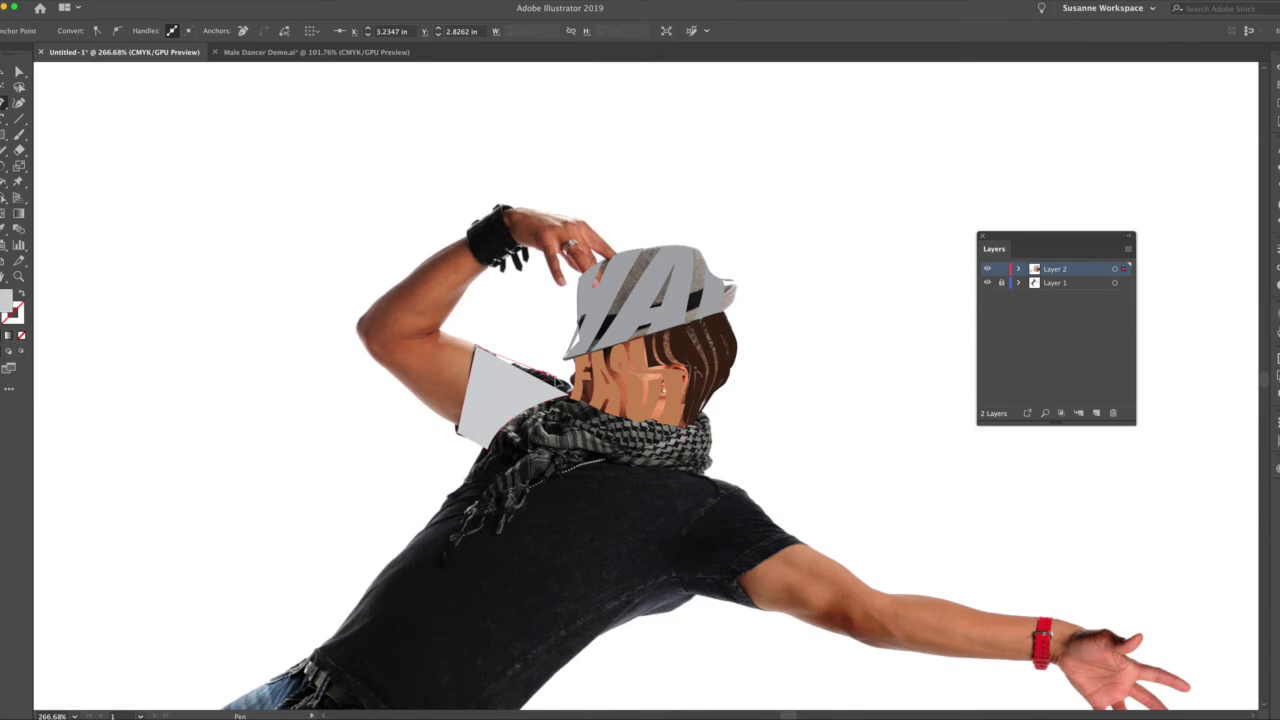
{"action": "left_click", "coordinate": [562, 398]}
{"action": "left_click_drag", "start_coordinate": [569, 396], "coordinate": [565, 407]}
Add the text SLEEVE in Impact and place it over the traced sleeve shape
{"action": "key", "text": "t"}
{"action": "left_click", "coordinate": [203, 180]}
{"action": "type", "text": "SLEEVE"}
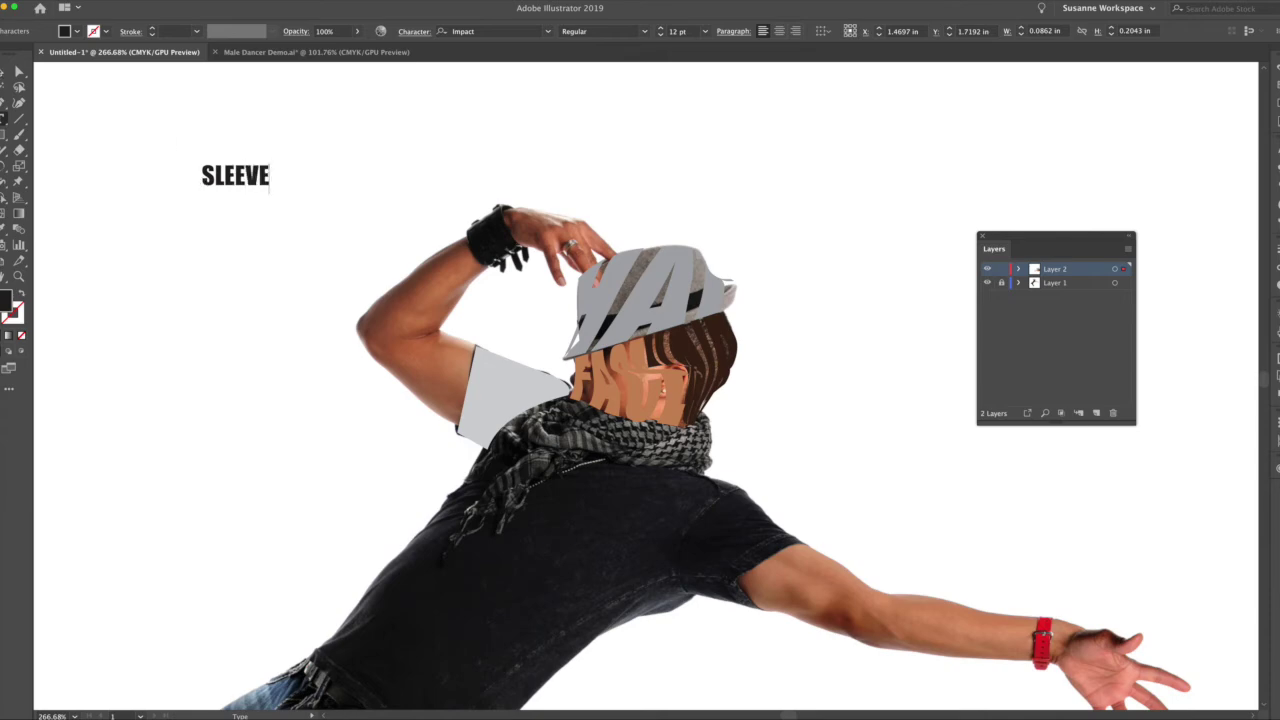
{"action": "key", "text": "Escape"}
{"action": "left_click_drag", "start_coordinate": [233, 182], "coordinate": [512, 387]}
Bring the traced sleeve shape to the front and warp the SLEEVE text into it with Envelope Distort, Make with Top Object
{"action": "left_click", "coordinate": [492, 363]}
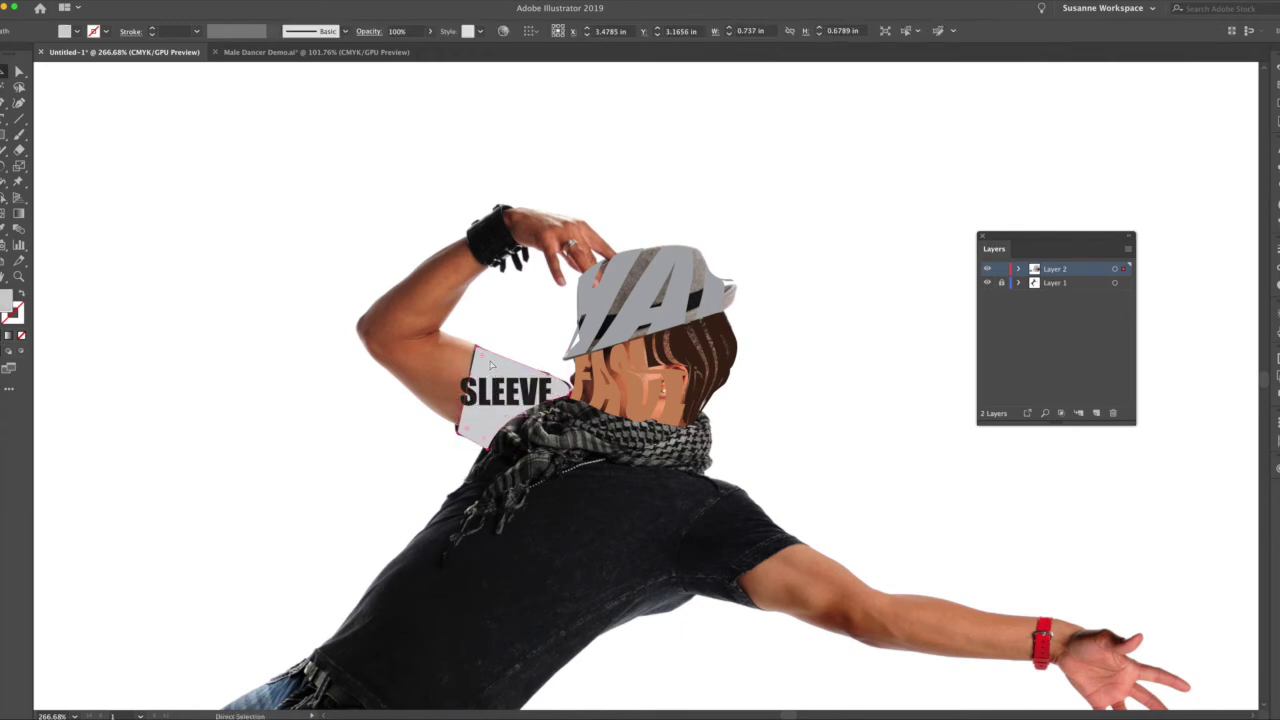
{"action": "key", "text": "shift+super+bracketright"}
{"action": "left_click", "coordinate": [463, 388], "text": "shift"}
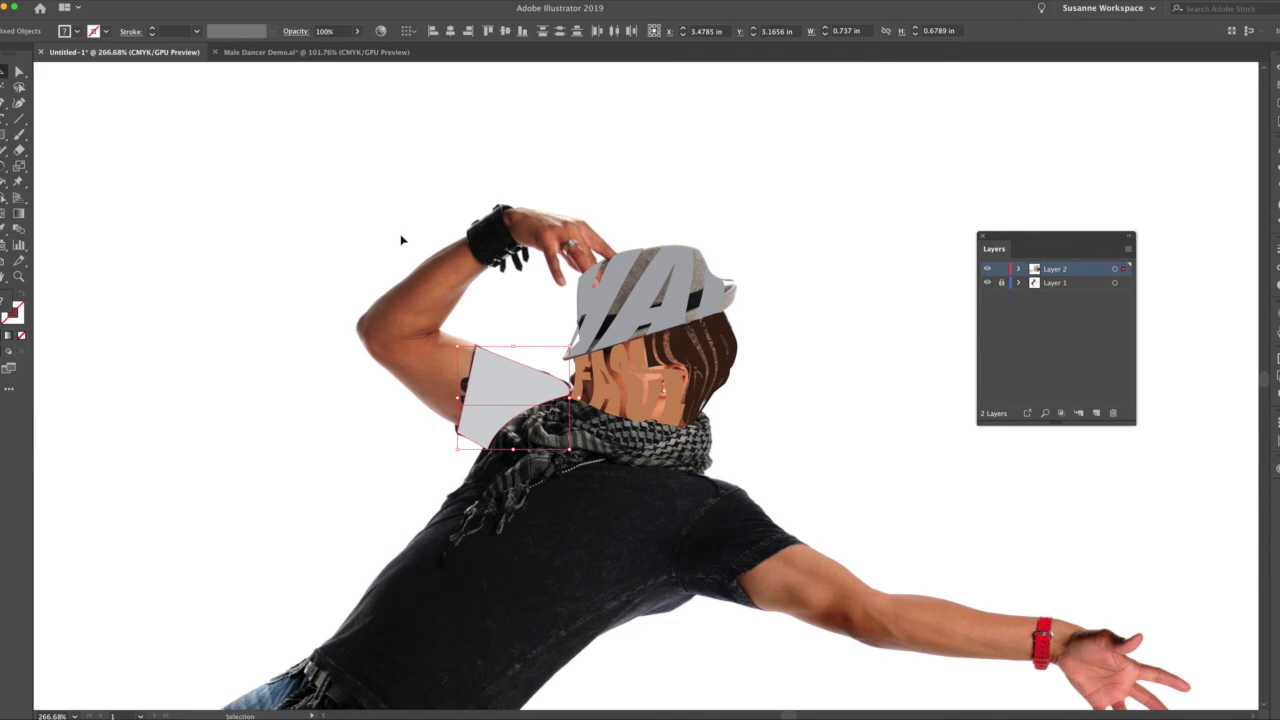
{"action": "left_click", "coordinate": [98, 1]}
{"action": "mouse_move", "coordinate": [124, 255]}
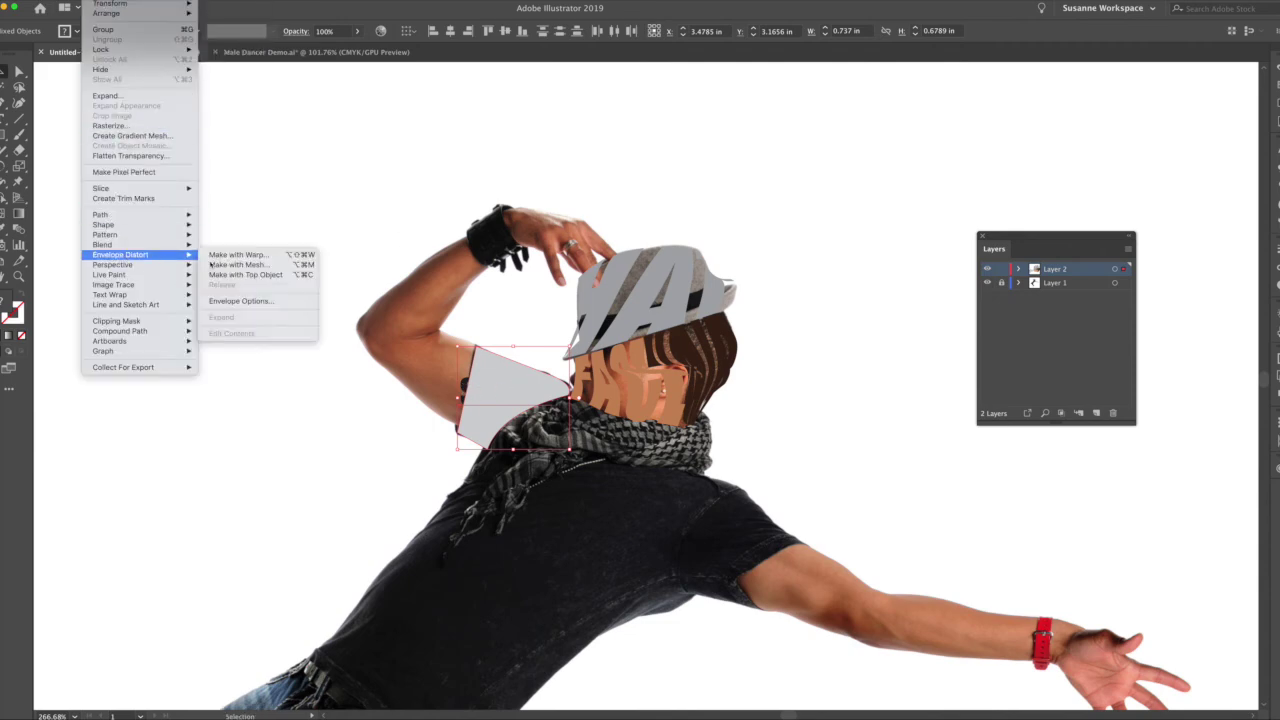
{"action": "left_click", "coordinate": [245, 275]}
{"action": "left_click", "coordinate": [244, 285]}
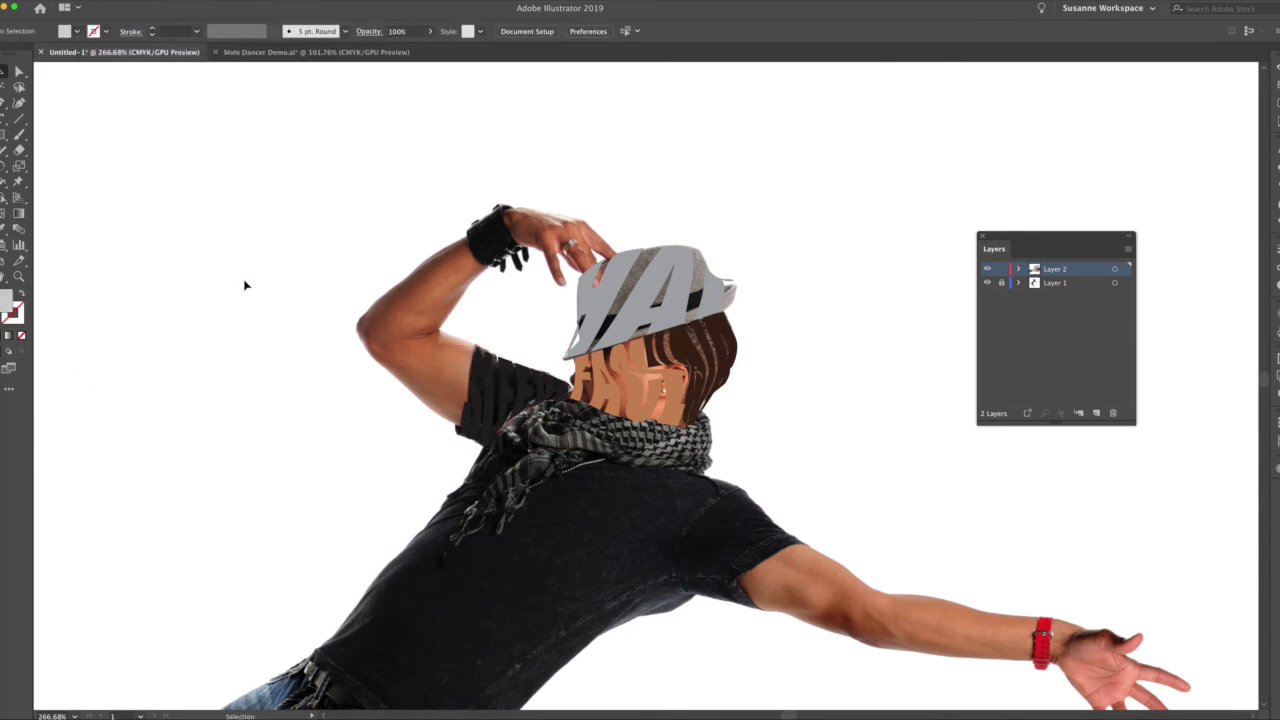
Trace the back part of the scarf below the hair with the Pen tool as a closed shape
{"action": "left_click", "coordinate": [4, 102]}
{"action": "left_click", "coordinate": [703, 415]}
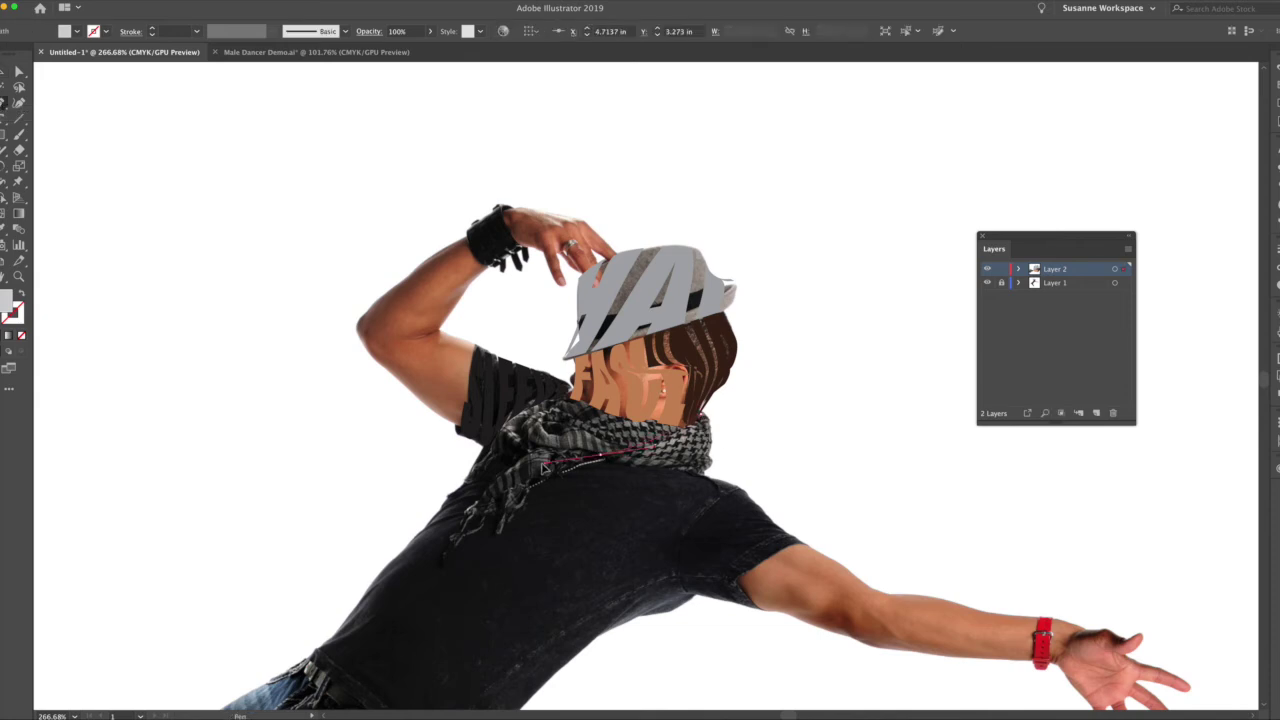
{"action": "left_click", "coordinate": [600, 458]}
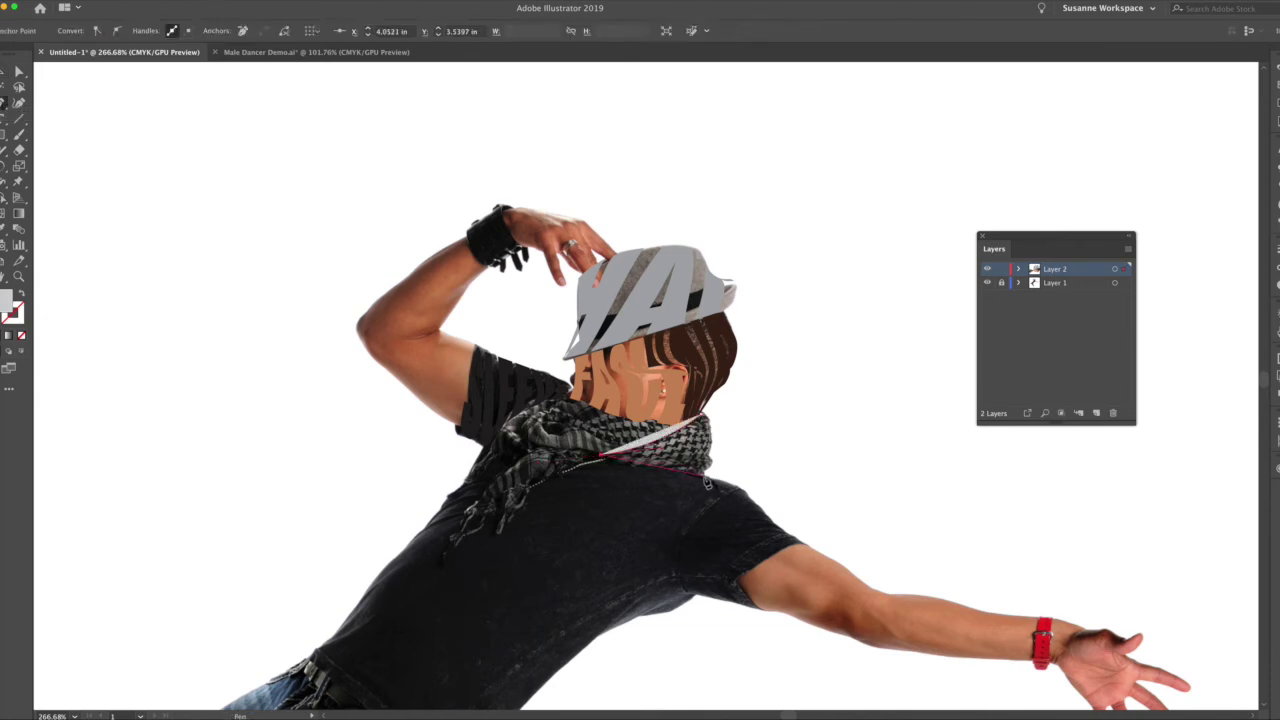
{"action": "left_click", "coordinate": [710, 484]}
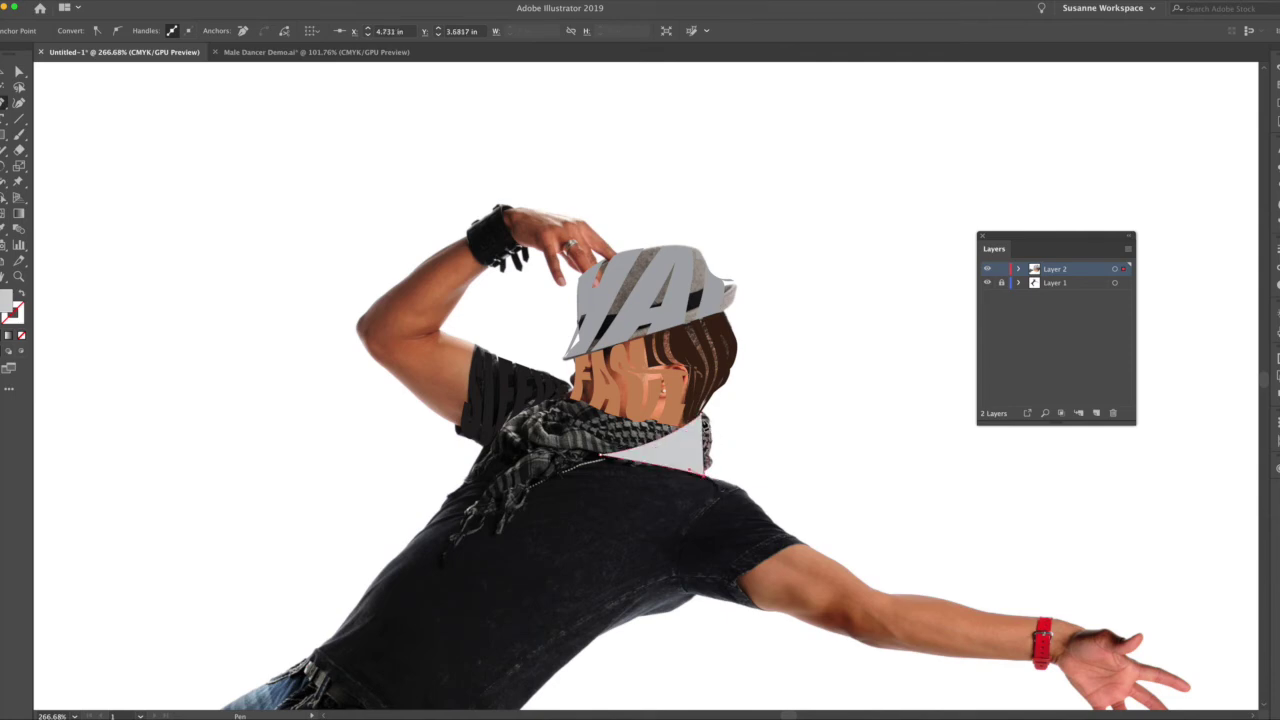
{"action": "left_click_drag", "start_coordinate": [703, 415], "coordinate": [685, 392]}
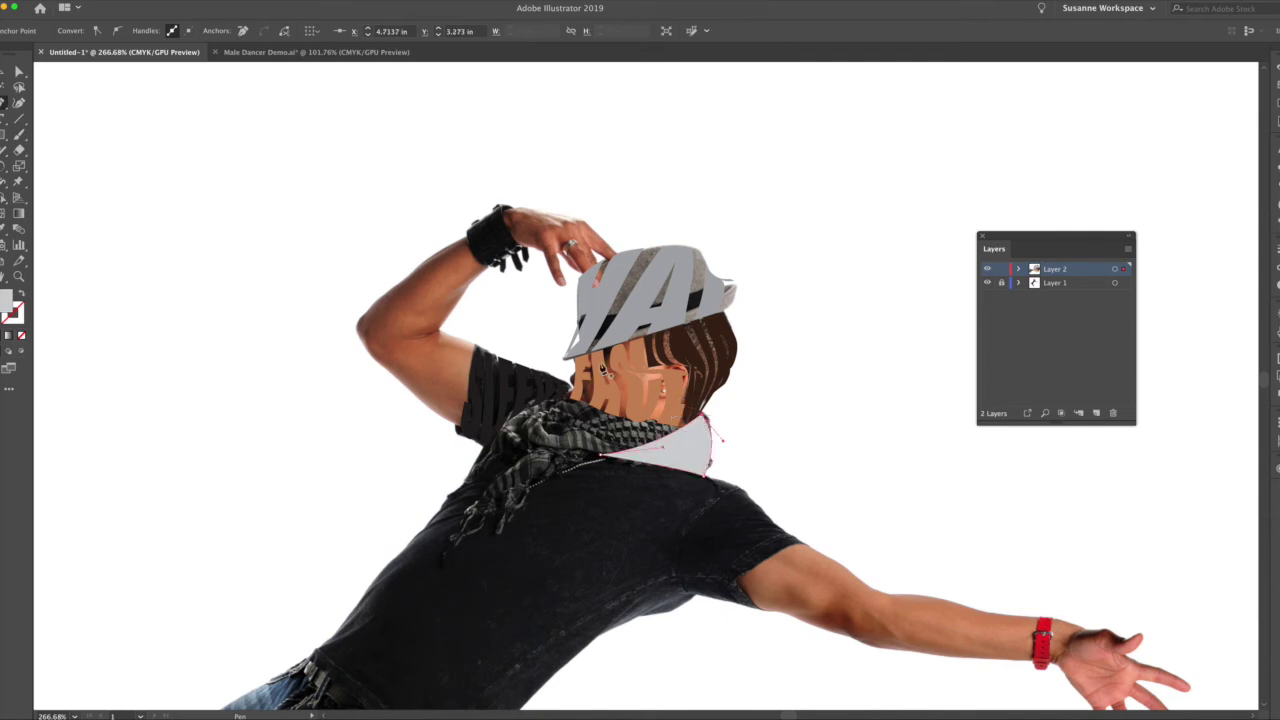
Add the text SCARF in Impact and move it to the empty area beside the back of the scarf
{"action": "left_click", "coordinate": [4, 118]}
{"action": "left_click", "coordinate": [439, 195]}
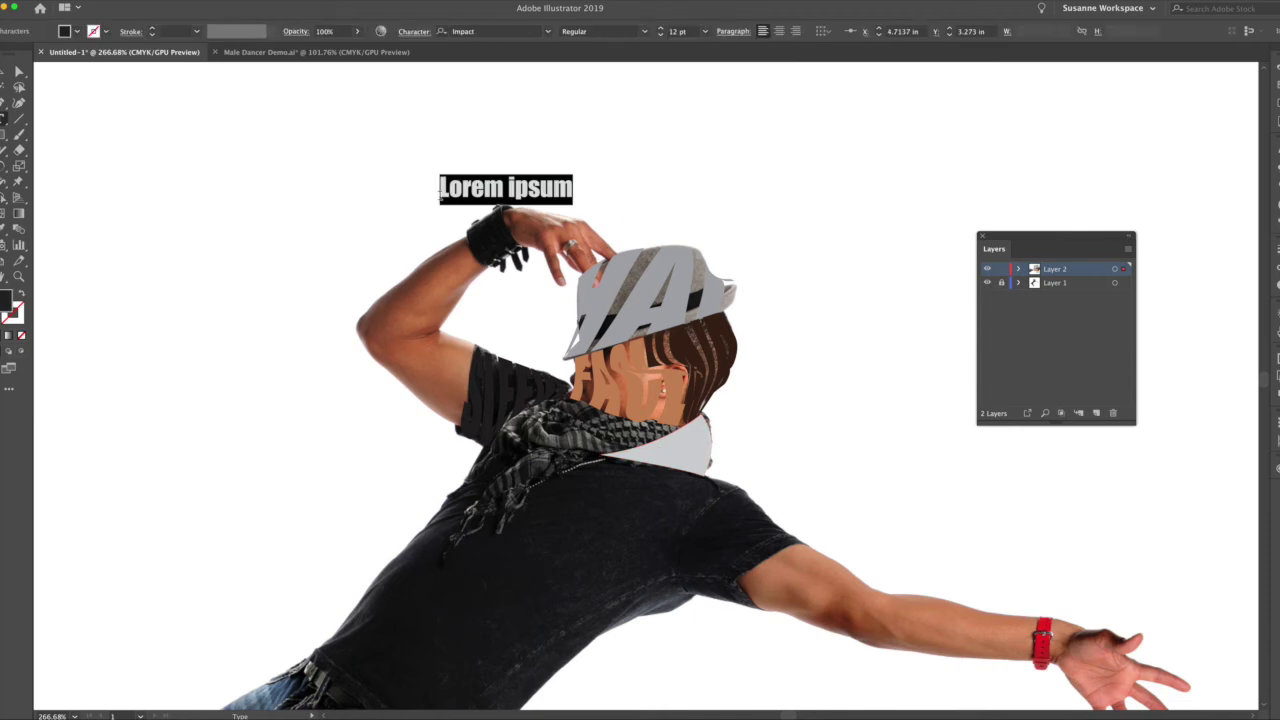
{"action": "type", "text": "SCRAP"}
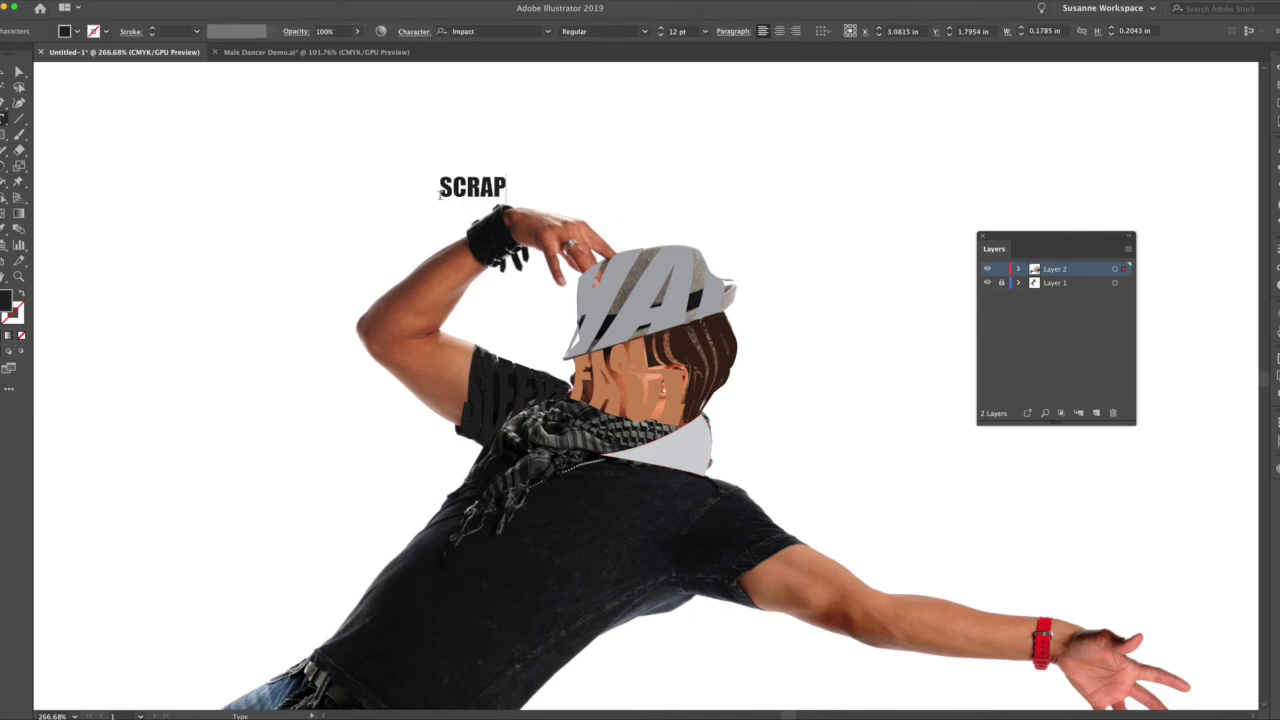
{"action": "key", "text": "BackSpace"}
{"action": "key", "text": "BackSpace"}
{"action": "key", "text": "BackSpace"}
{"action": "type", "text": "ARF"}
{"action": "key", "text": "Escape"}
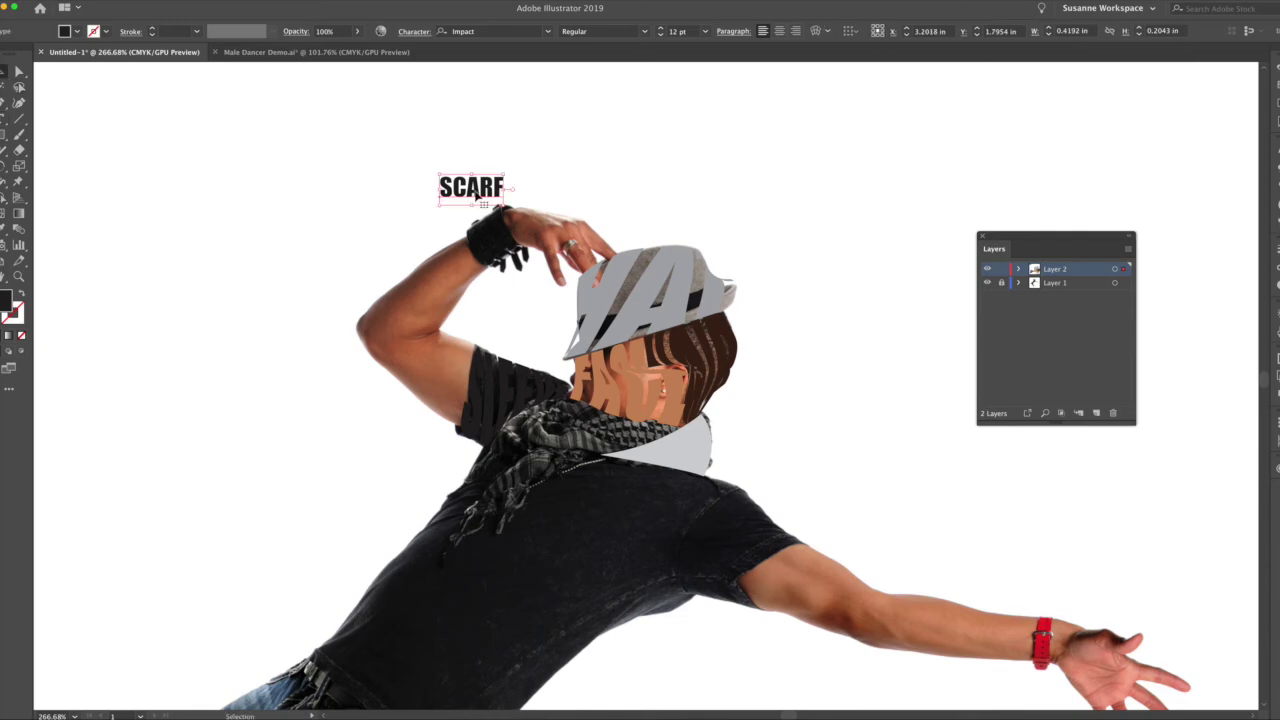
{"action": "left_click_drag", "start_coordinate": [477, 200], "coordinate": [810, 433]}
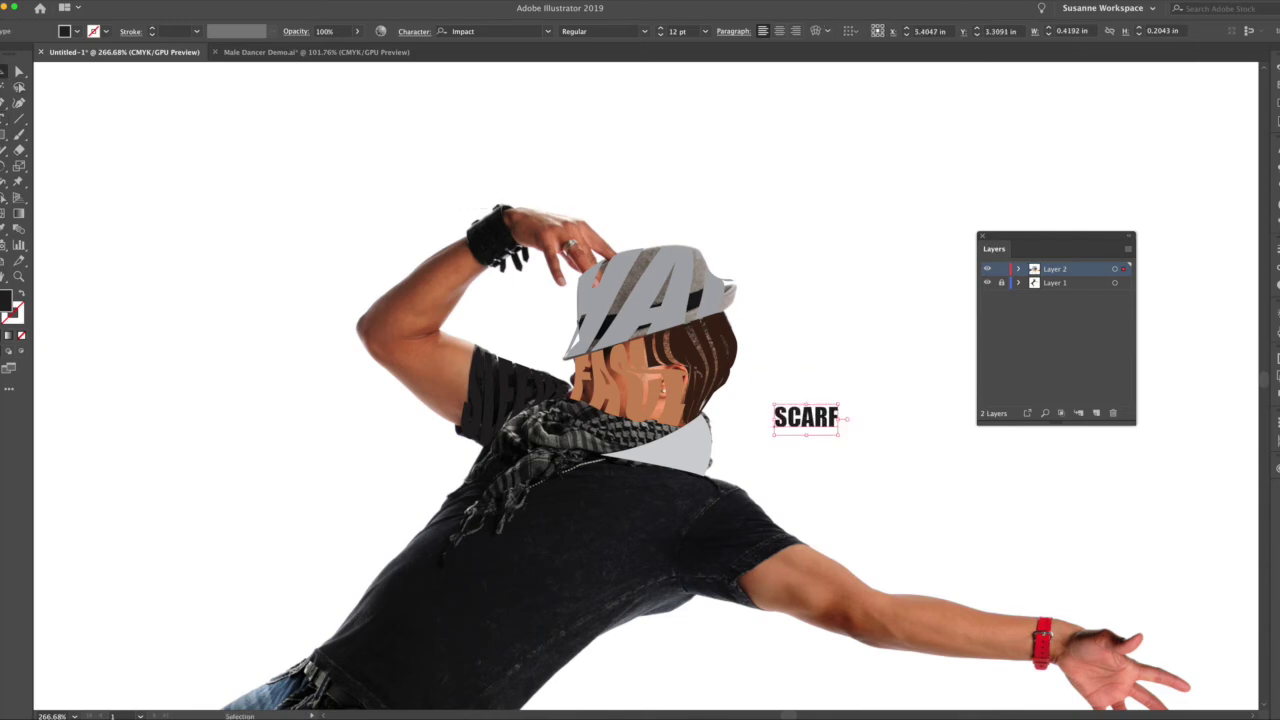
Fill the SCARF text with a purple swatch and move it over the traced scarf shape
{"action": "left_click", "coordinate": [1275, 92]}
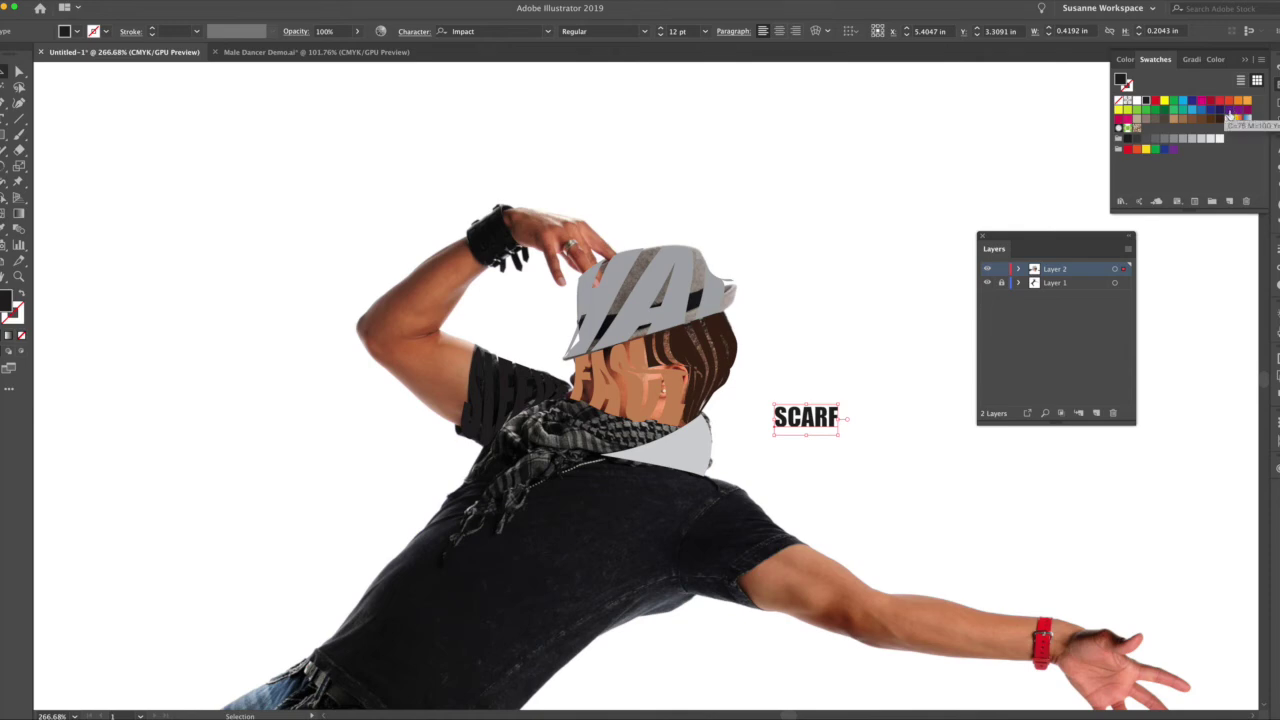
{"action": "left_click", "coordinate": [1229, 113]}
{"action": "left_click_drag", "start_coordinate": [815, 427], "coordinate": [681, 461]}
Bring the traced scarf shape to the front and warp the SCARF text into it with Envelope Distort, Make with Top Object
{"action": "left_click", "coordinate": [704, 430]}
{"action": "key", "text": "super+shift+bracketright"}
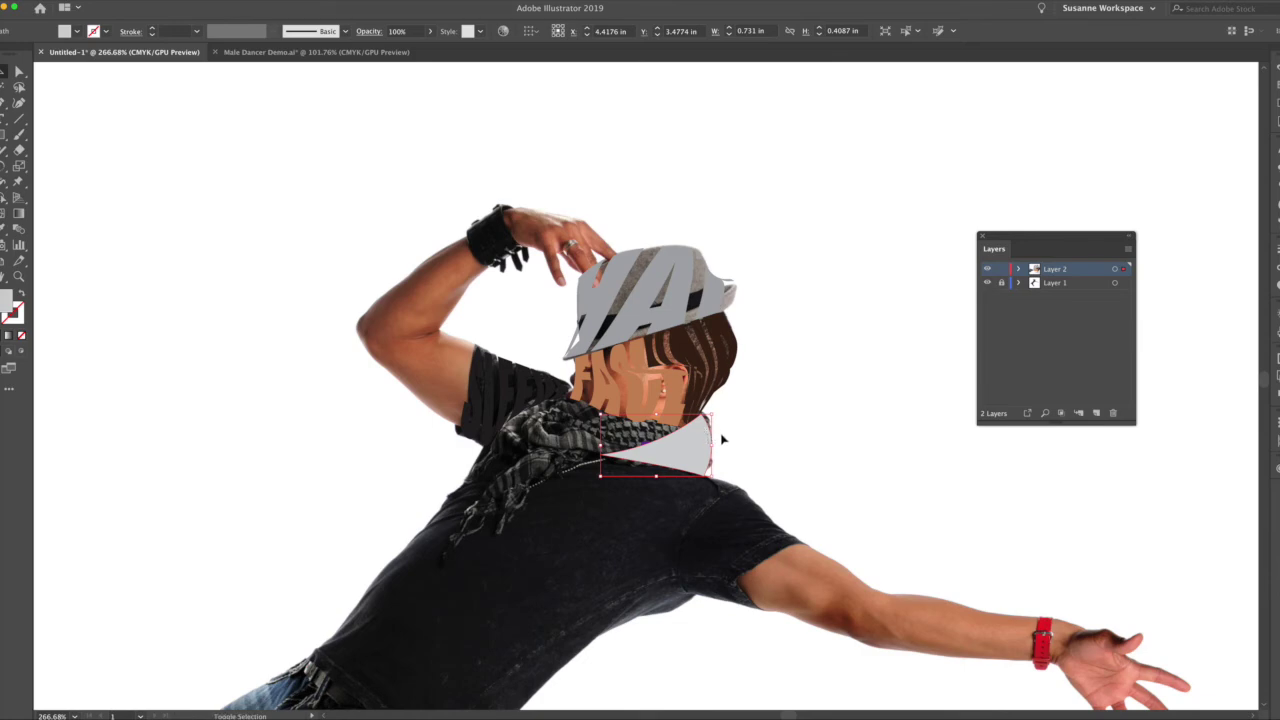
{"action": "left_click_drag", "start_coordinate": [801, 477], "coordinate": [683, 449]}
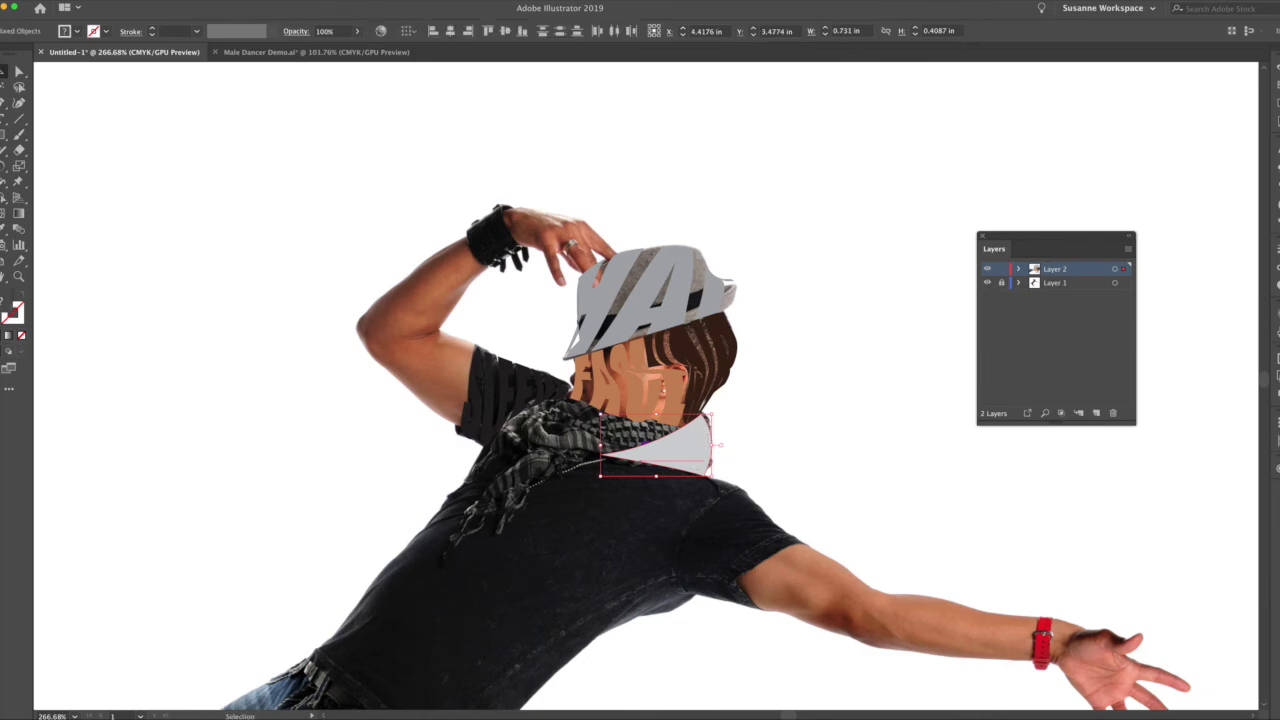
{"action": "left_click", "coordinate": [98, 0]}
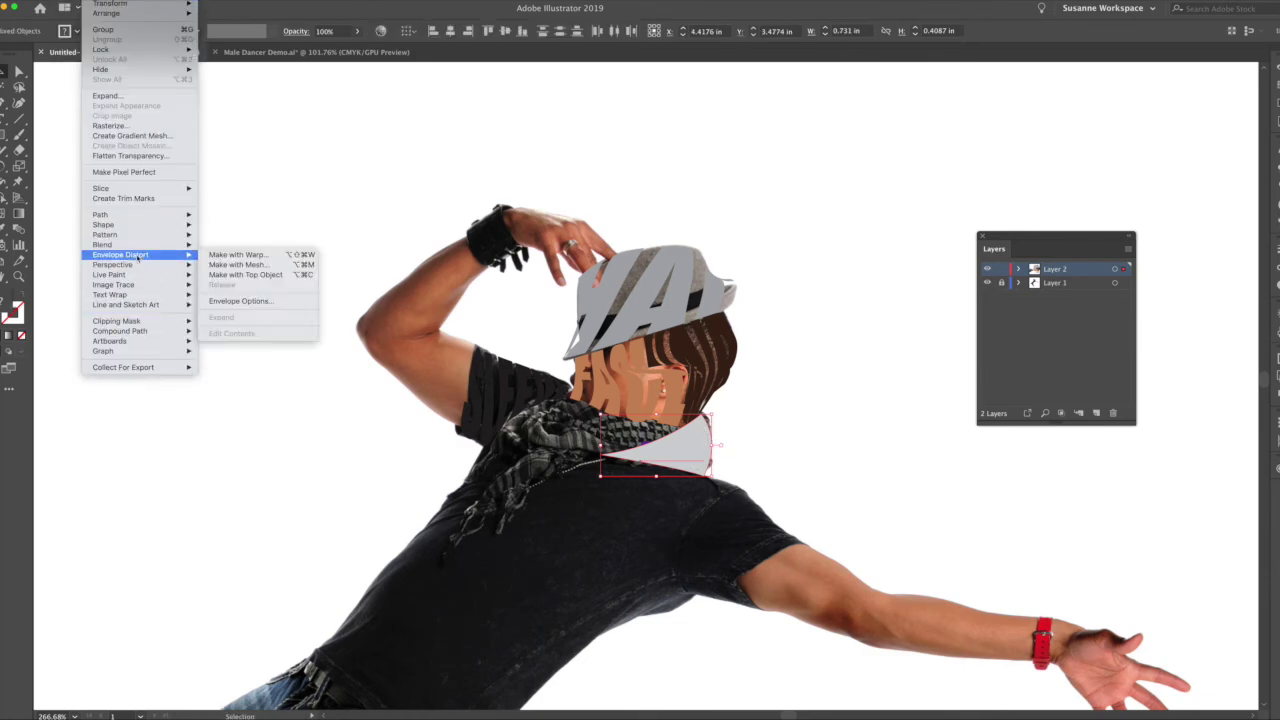
{"action": "left_click", "coordinate": [258, 274]}
{"action": "left_click", "coordinate": [851, 429]}
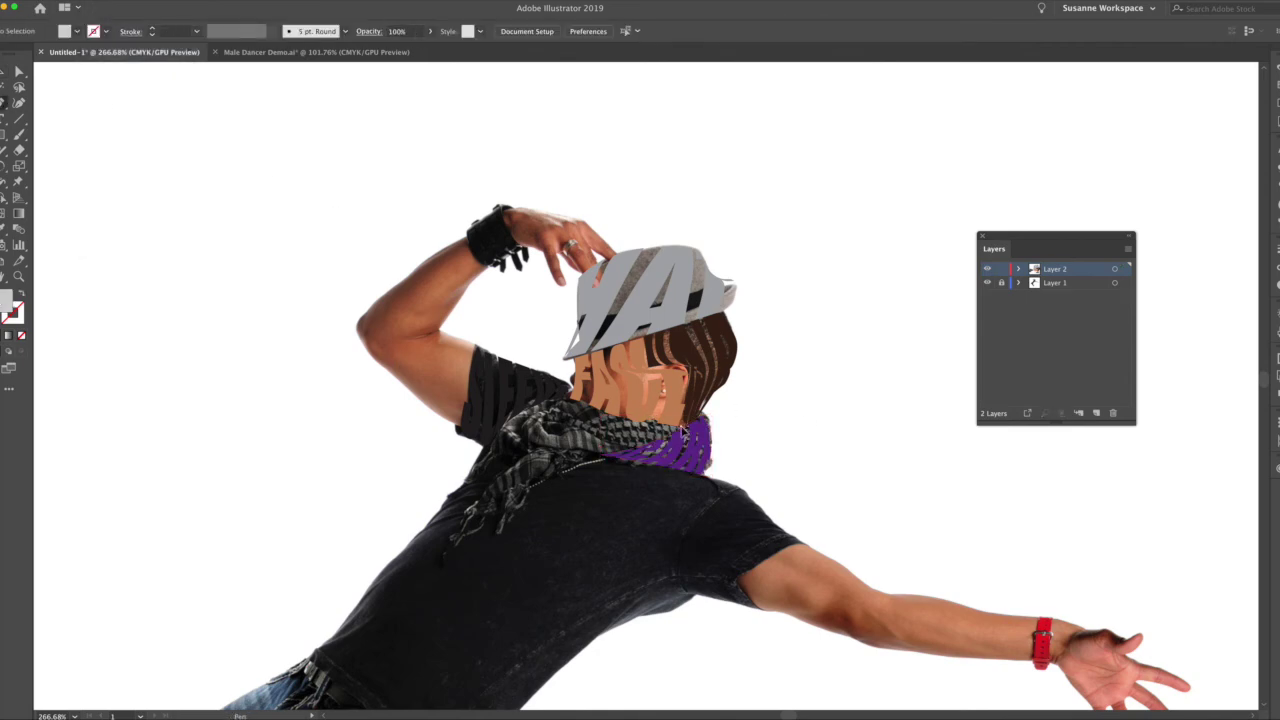
Trace the front part of the scarf under the chin with the Pen tool as a closed shape meeting the purple lettering
{"action": "left_click", "coordinate": [682, 427]}
{"action": "left_click_drag", "start_coordinate": [586, 407], "coordinate": [559, 395]}
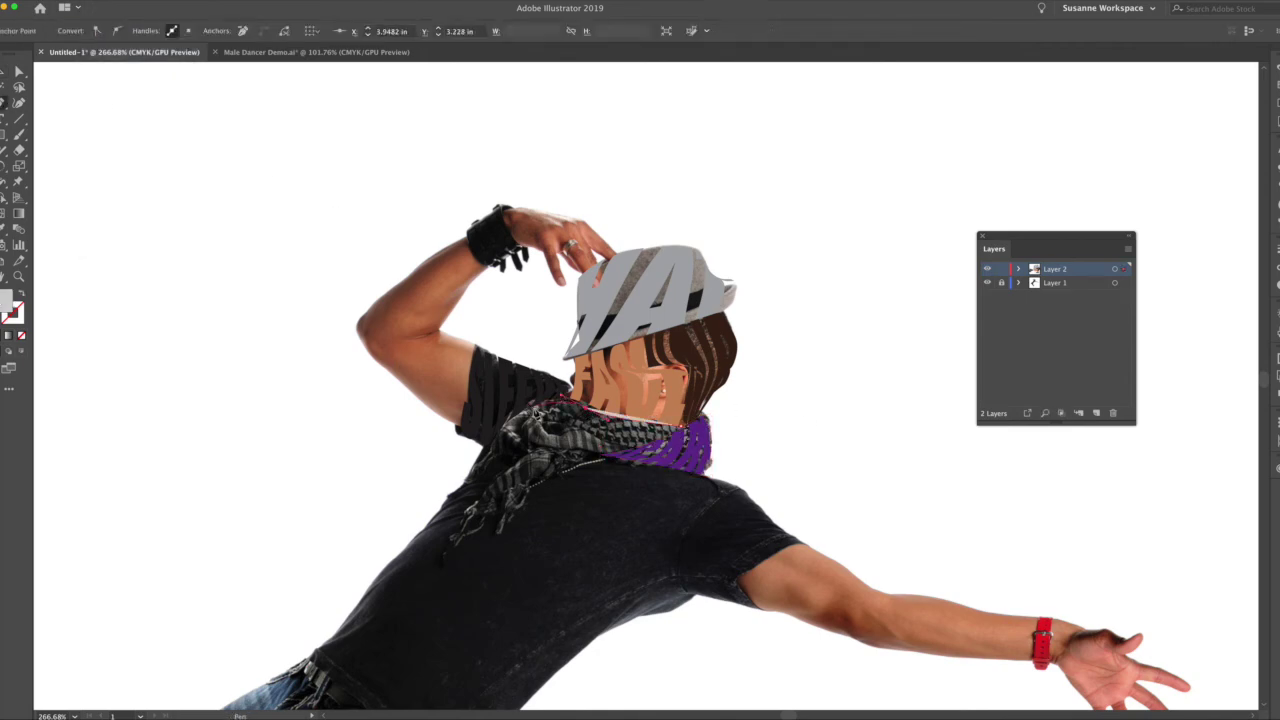
{"action": "left_click", "coordinate": [528, 402]}
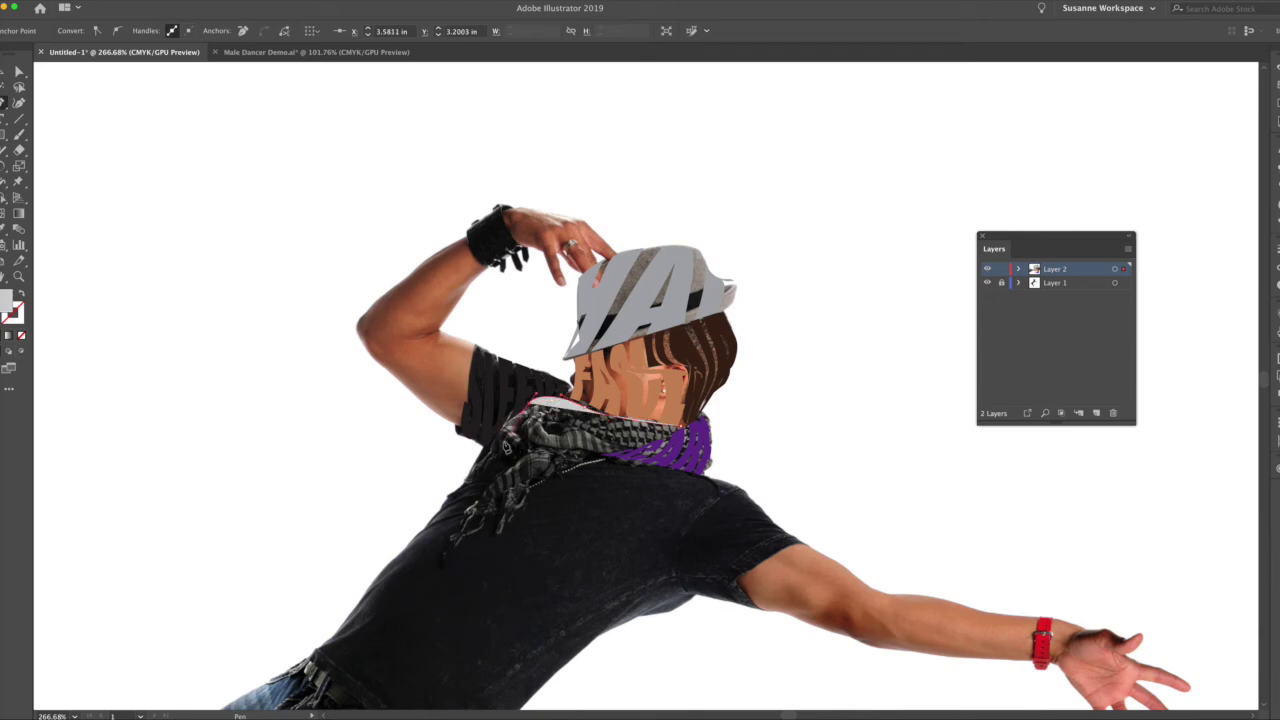
{"action": "left_click", "coordinate": [499, 438]}
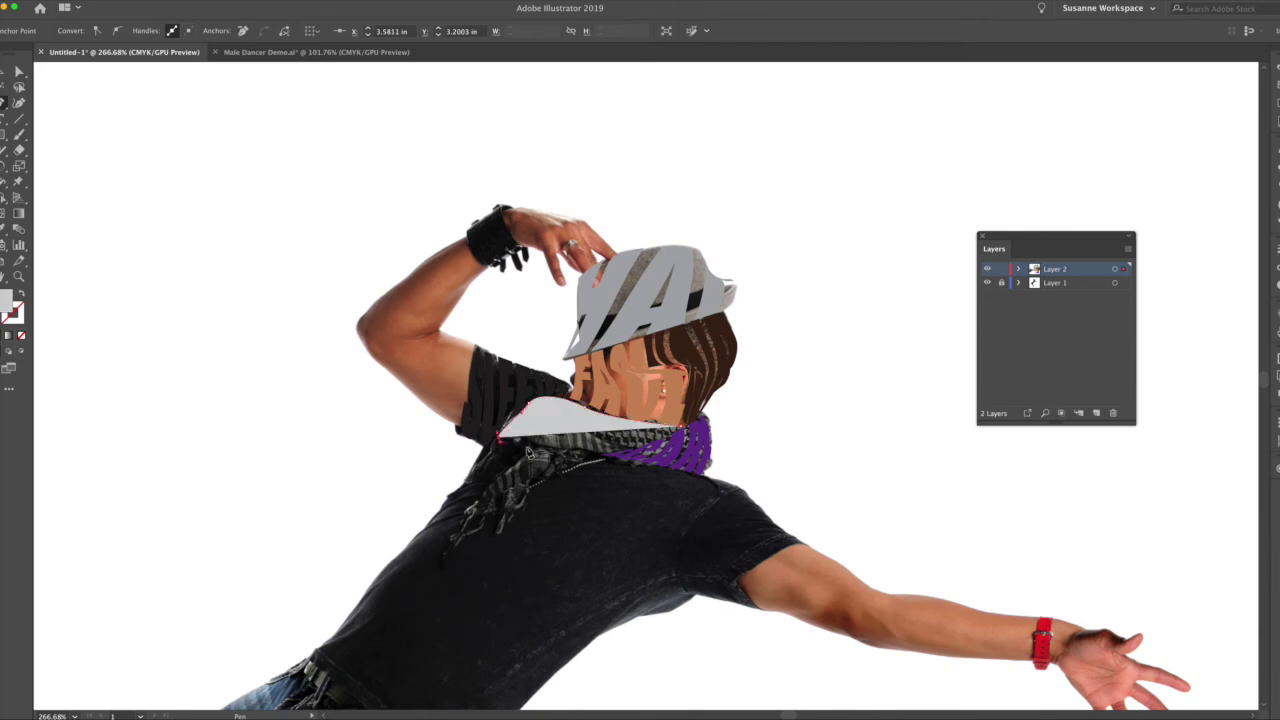
{"action": "left_click", "coordinate": [684, 428]}
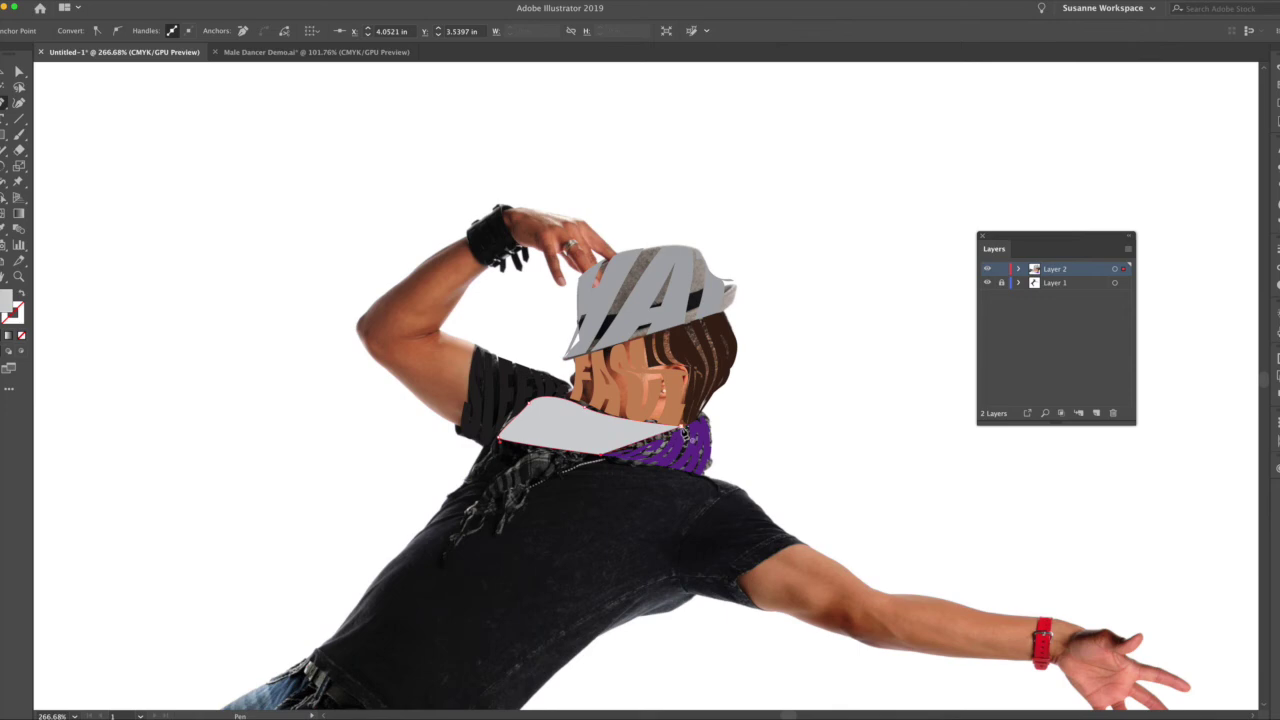
Add the text SCARF in Impact in the empty area and move it beside the back of the dancer's head
{"action": "key", "text": "t"}
{"action": "left_click", "coordinate": [285, 230]}
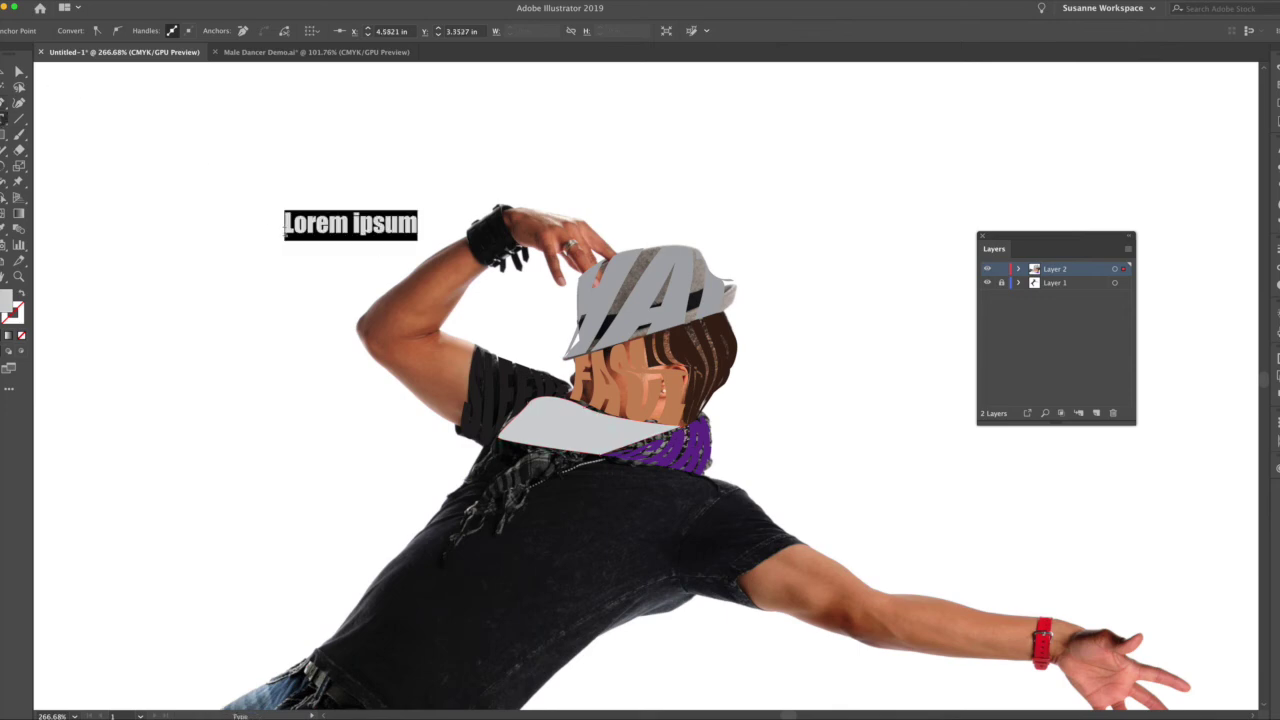
{"action": "type", "text": "SCRAF"}
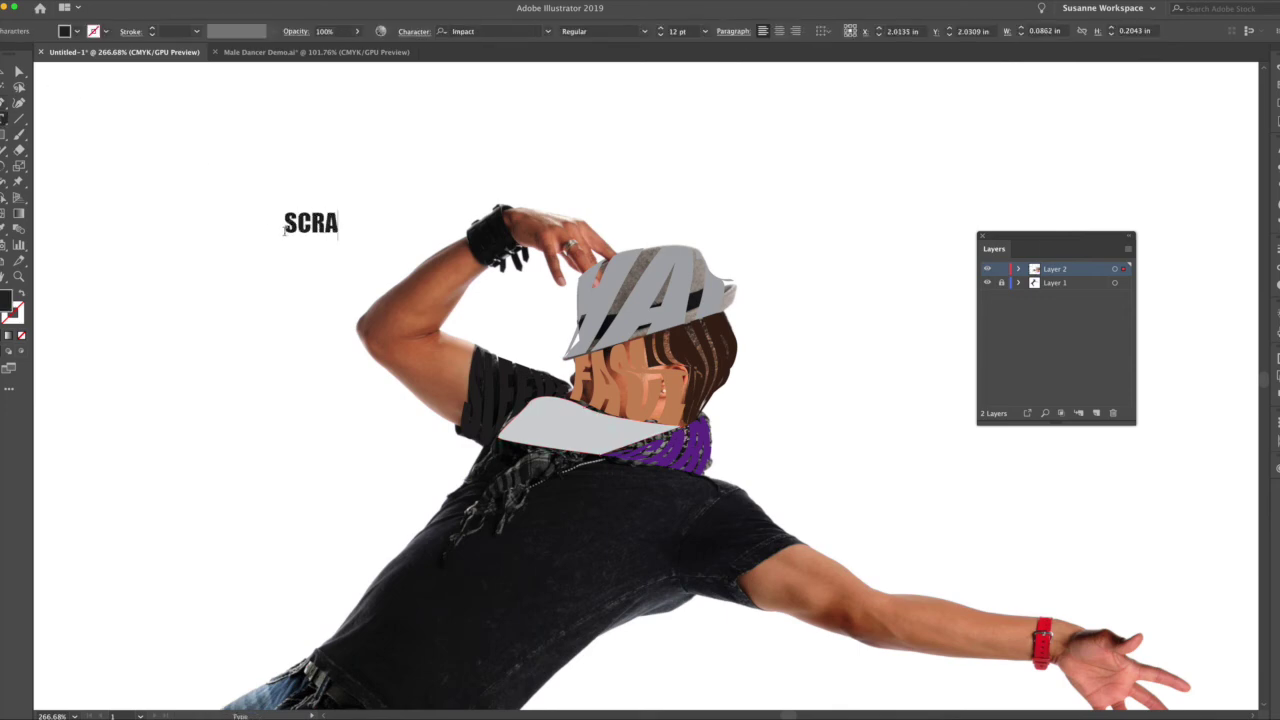
{"action": "key", "text": "BackSpace"}
{"action": "key", "text": "BackSpace"}
{"action": "key", "text": "BackSpace"}
{"action": "type", "text": "ARF"}
{"action": "scroll", "coordinate": [285, 230], "scroll_direction": "up", "scroll_amount": 3}
{"action": "key", "text": "Escape"}
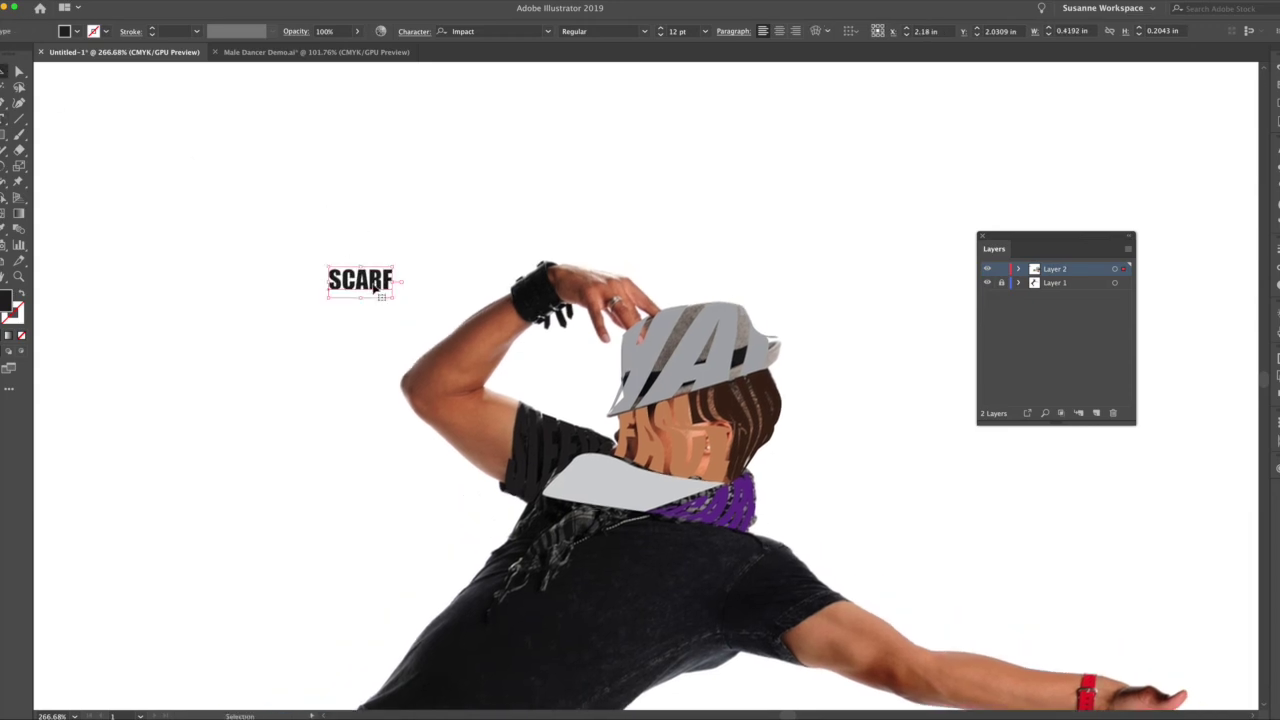
{"action": "left_click_drag", "start_coordinate": [376, 285], "coordinate": [799, 370]}
Fill the SCARF text with a dark navy swatch, enlarge it to 21.32 pt and place it over the traced front scarf shape
{"action": "left_click", "coordinate": [1275, 168]}
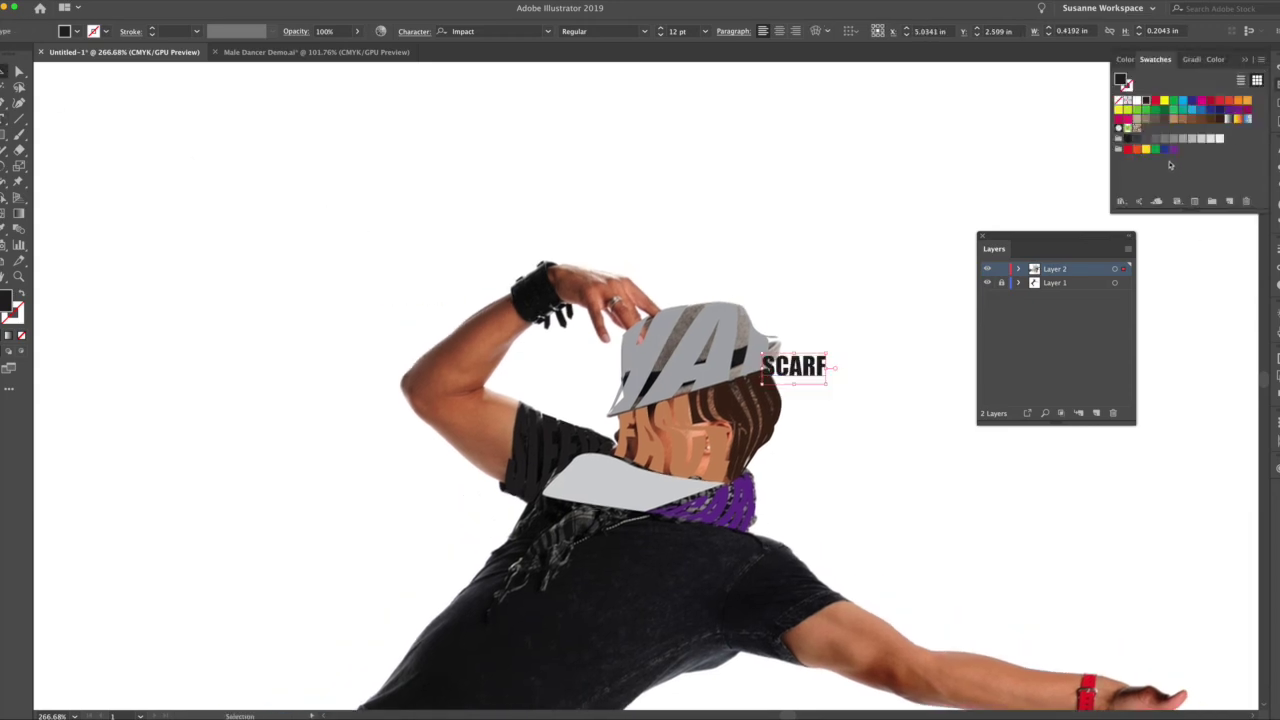
{"action": "left_click", "coordinate": [1173, 148]}
{"action": "left_click_drag", "start_coordinate": [818, 370], "coordinate": [642, 489]}
{"action": "left_click", "coordinate": [1277, 85]}
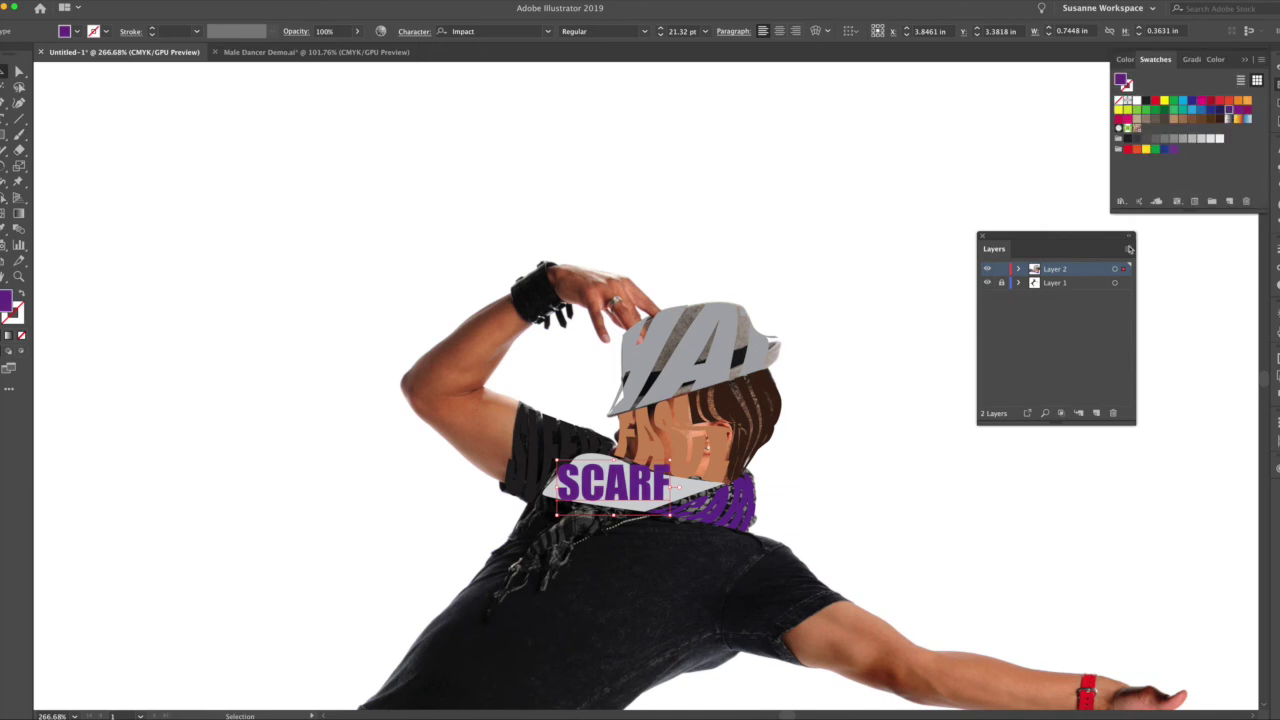
{"action": "left_click", "coordinate": [1214, 115]}
{"action": "left_click_drag", "start_coordinate": [637, 479], "coordinate": [667, 467]}
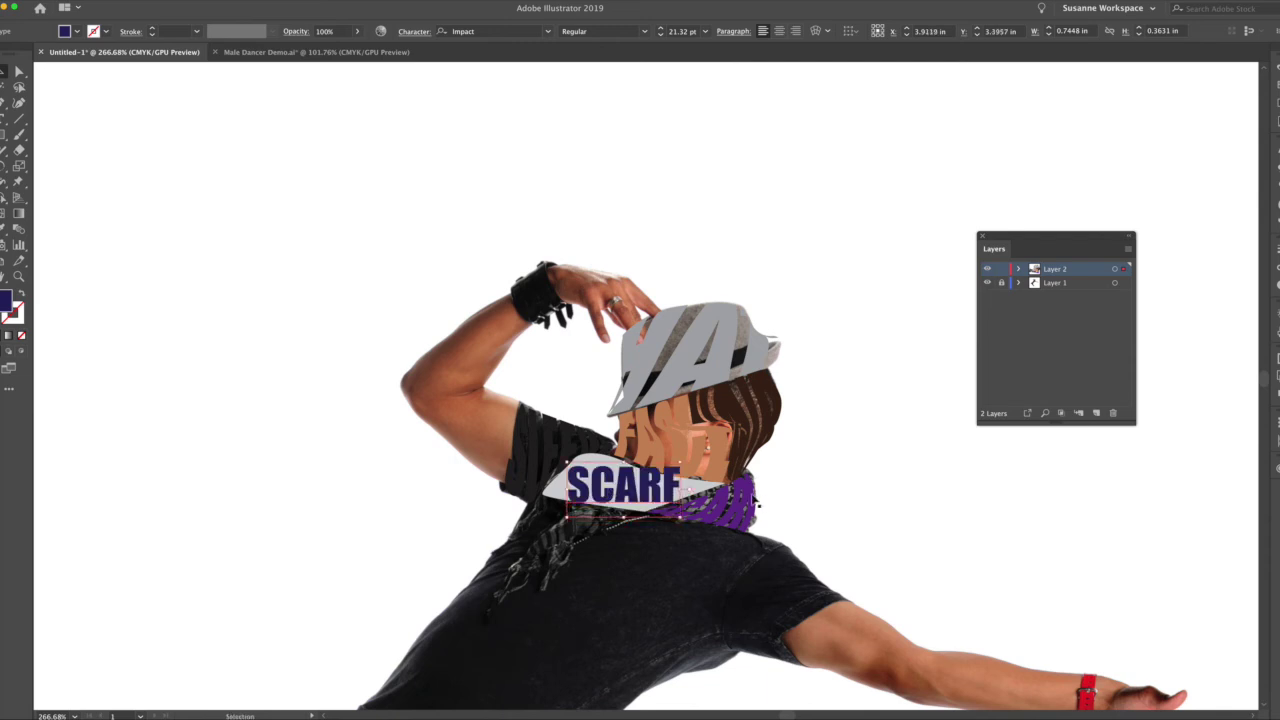
Bring the front scarf shape to the front and warp the navy SCARF text into it with Envelope Distort, Make with Top Object
{"action": "left_click", "coordinate": [708, 488]}
{"action": "key", "text": "super+shift+bracketright"}
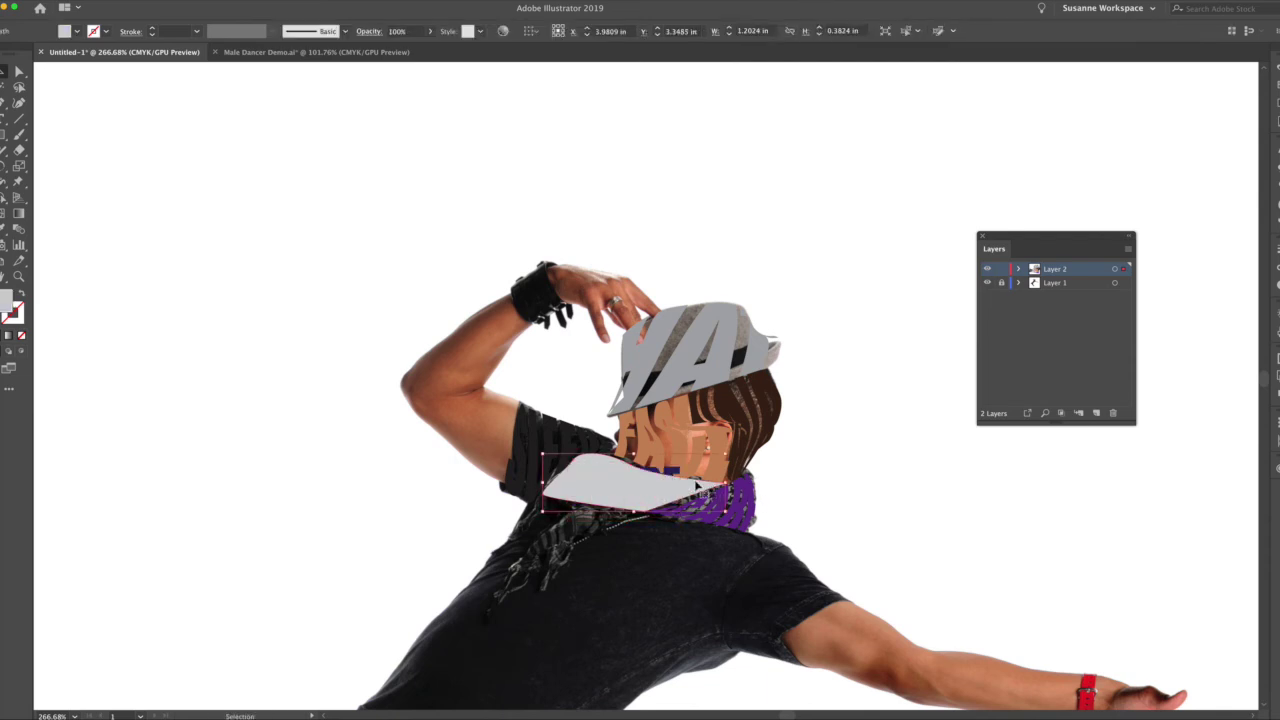
{"action": "left_click", "coordinate": [673, 473], "text": "shift"}
{"action": "left_click", "coordinate": [99, 1]}
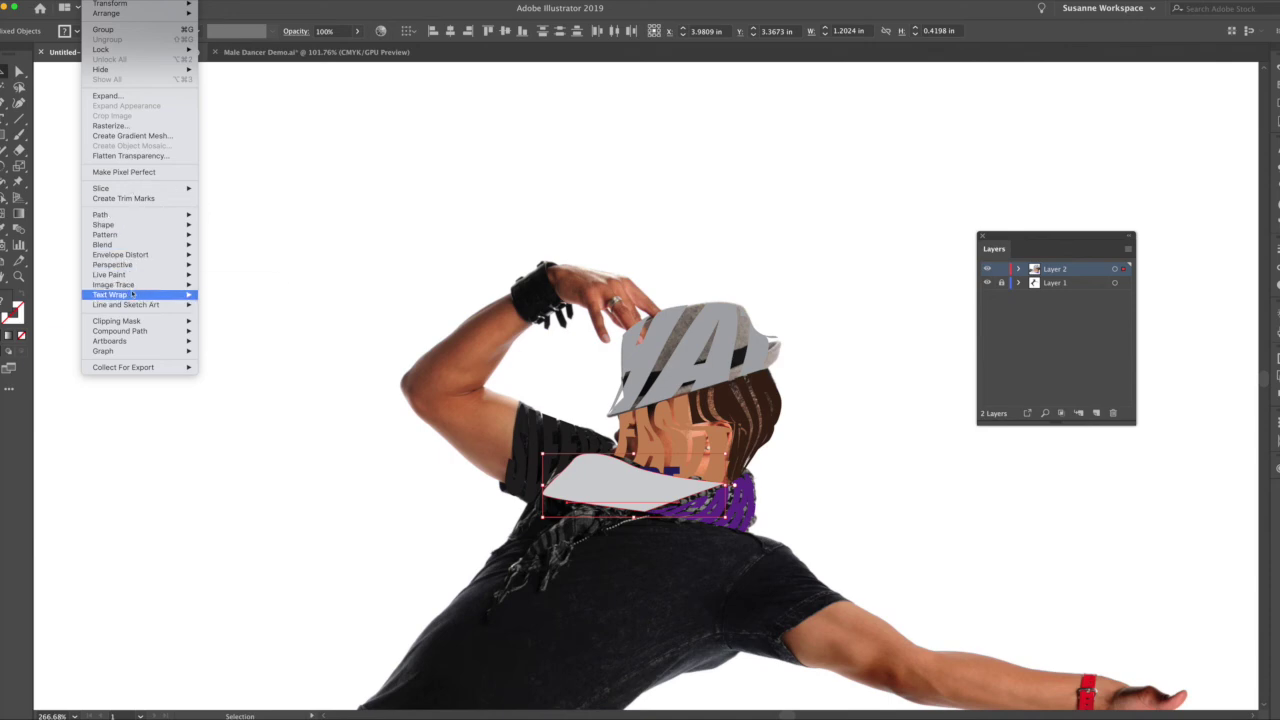
{"action": "mouse_move", "coordinate": [151, 258]}
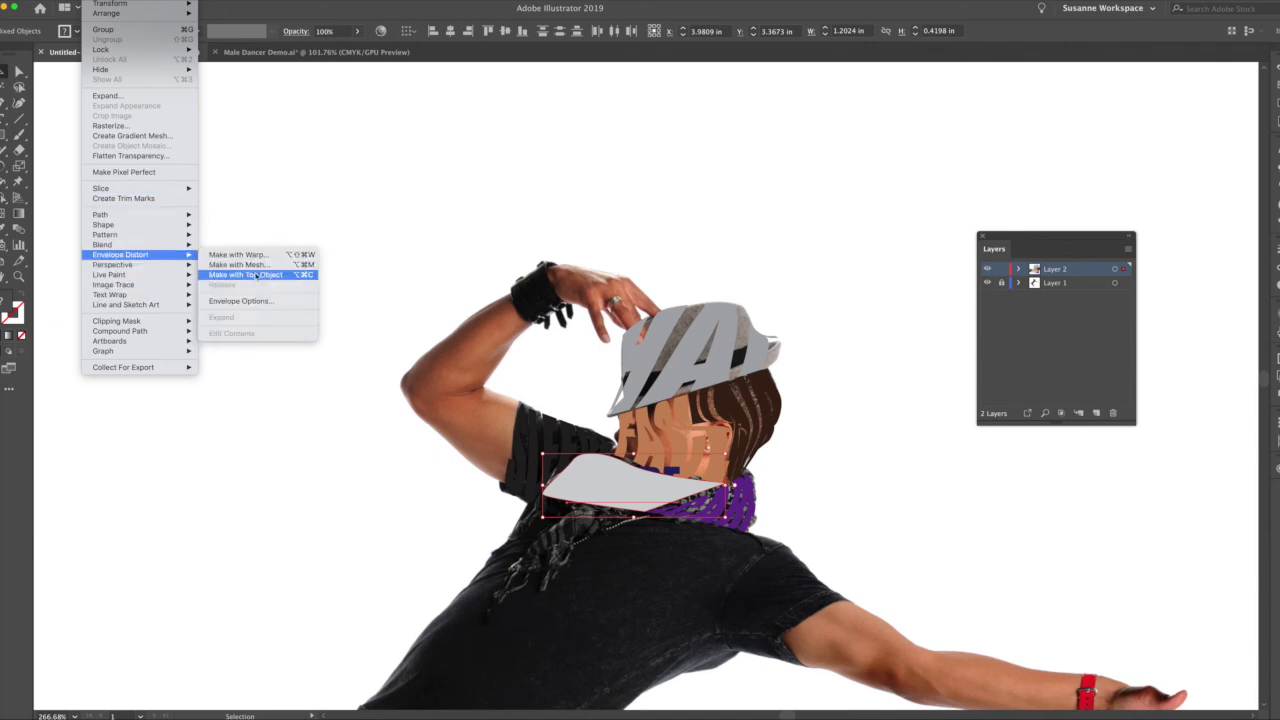
{"action": "left_click", "coordinate": [255, 275]}
{"action": "scroll", "coordinate": [837, 431], "scroll_direction": "down", "scroll_amount": 2}
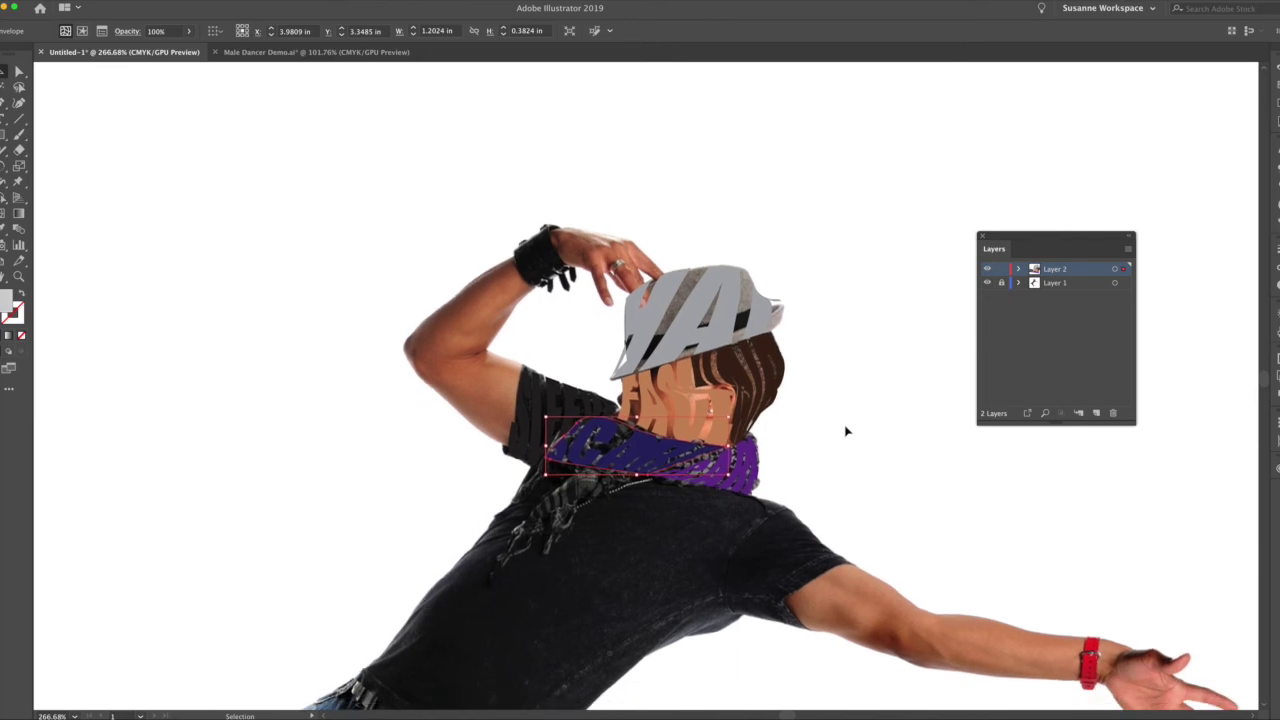
{"action": "left_click", "coordinate": [268, 285]}
Trace the fringed scarf end hanging over the shirt with the Pen tool as a closed shape below the navy lettering
{"action": "left_click", "coordinate": [4, 103]}
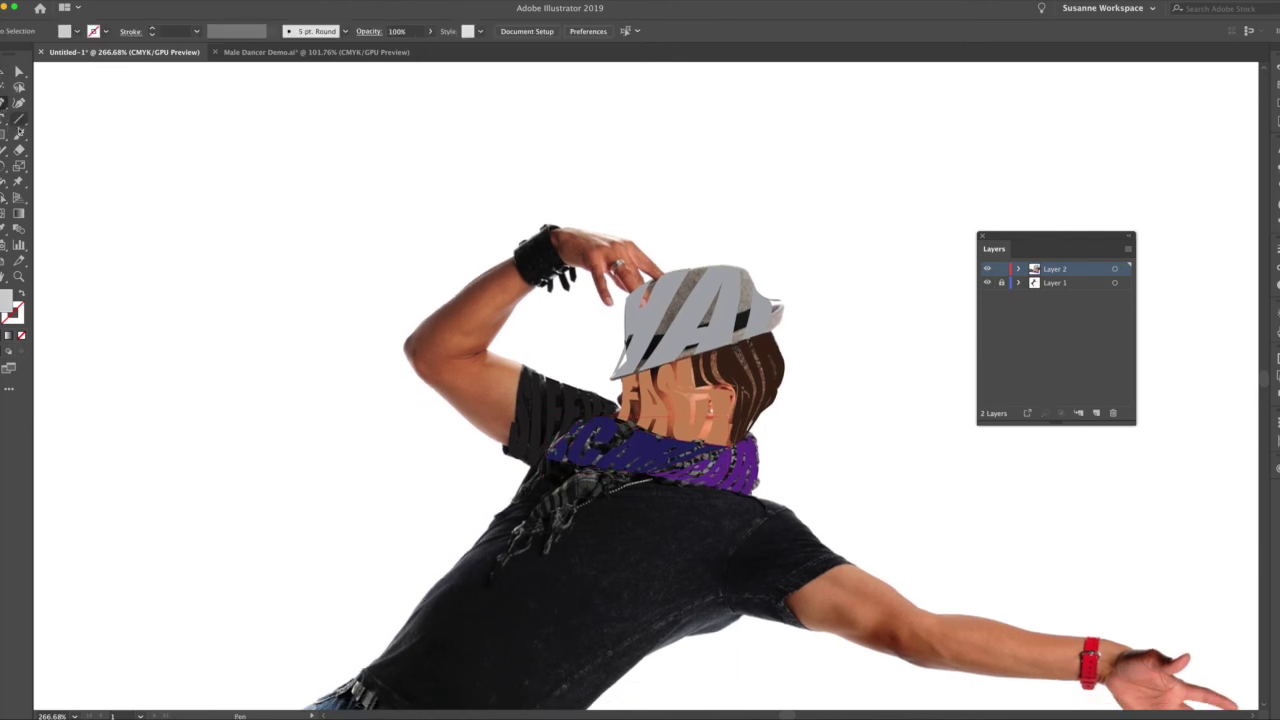
{"action": "left_click", "coordinate": [548, 466]}
{"action": "left_click", "coordinate": [511, 510]}
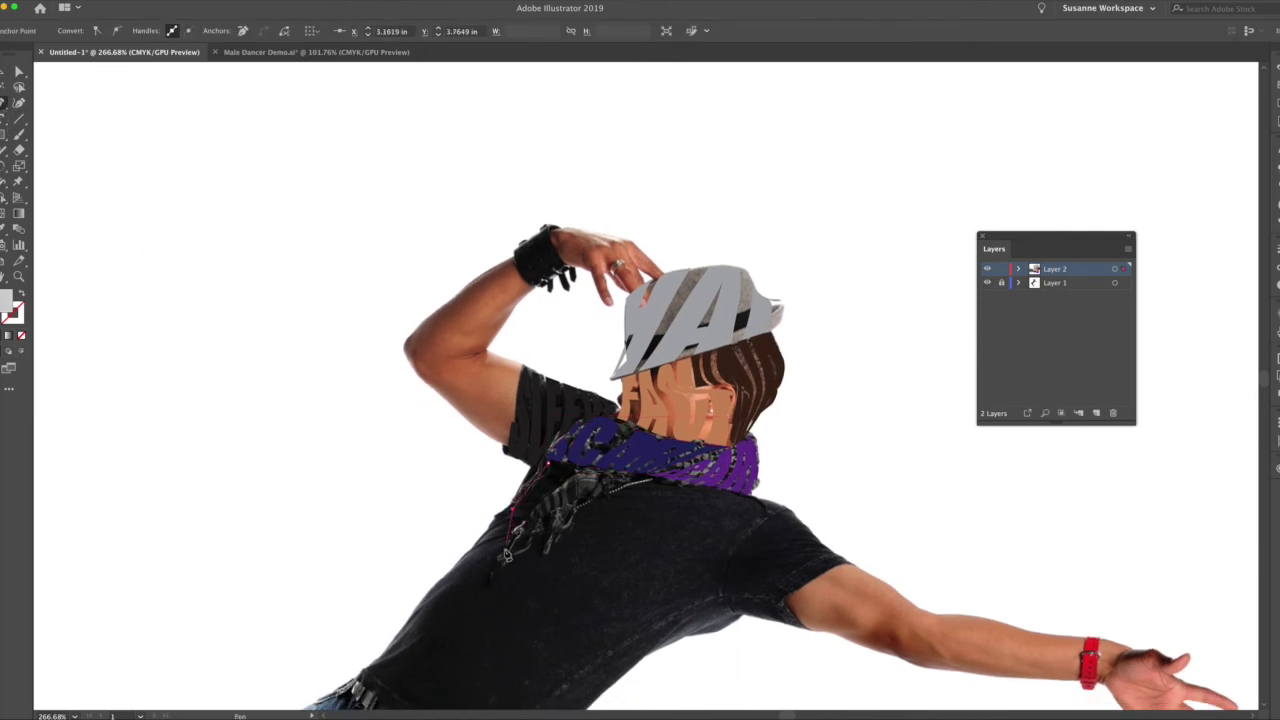
{"action": "left_click", "coordinate": [504, 556]}
{"action": "left_click_drag", "start_coordinate": [530, 561], "coordinate": [542, 560]}
{"action": "left_click", "coordinate": [565, 540]}
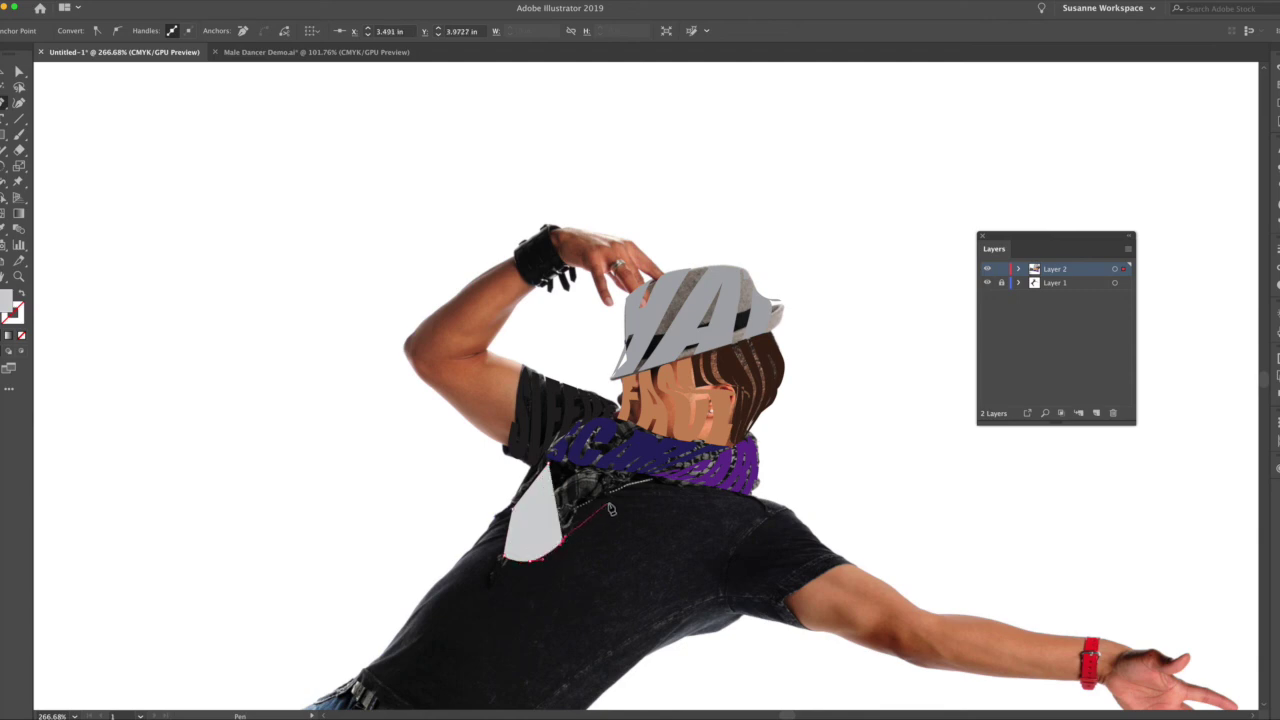
{"action": "left_click", "coordinate": [605, 507]}
{"action": "left_click", "coordinate": [677, 488]}
{"action": "left_click", "coordinate": [549, 465]}
Add another SCARF text in Impact, enlarged to 22.11 pt, and move it over the traced hanging scarf end
{"action": "key", "text": "t"}
{"action": "left_click", "coordinate": [173, 318]}
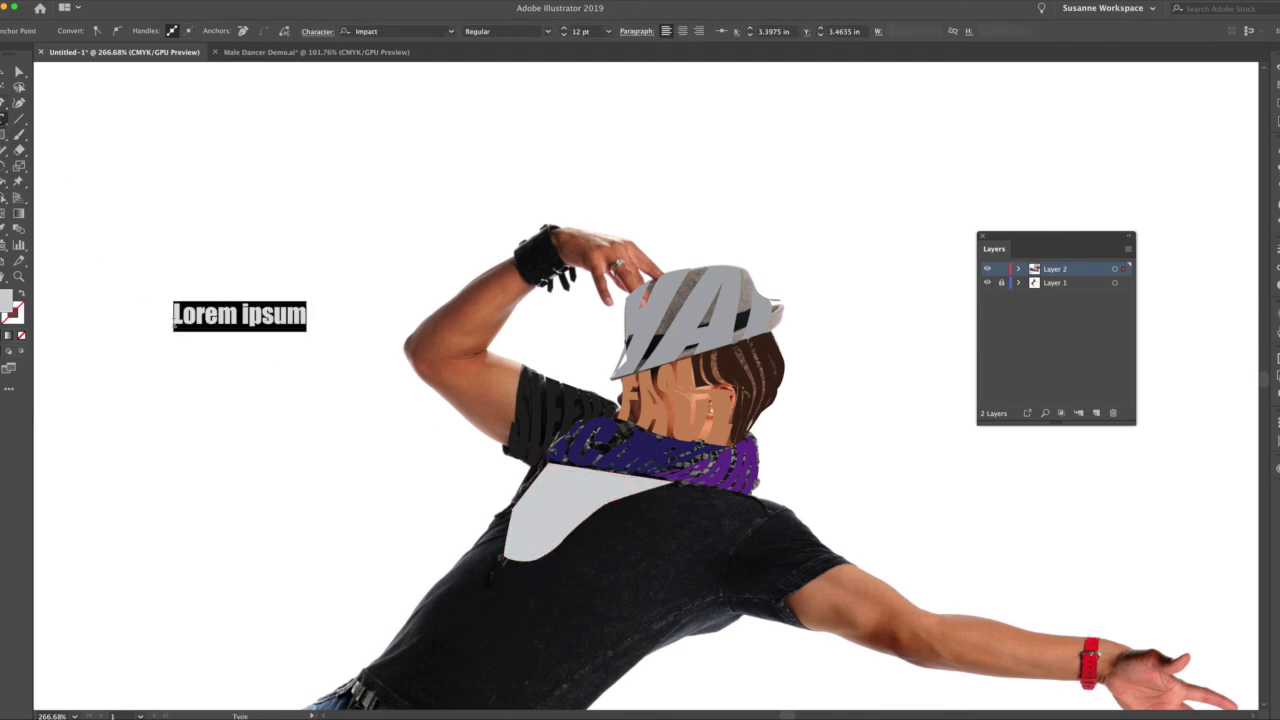
{"action": "type", "text": "SCARF"}
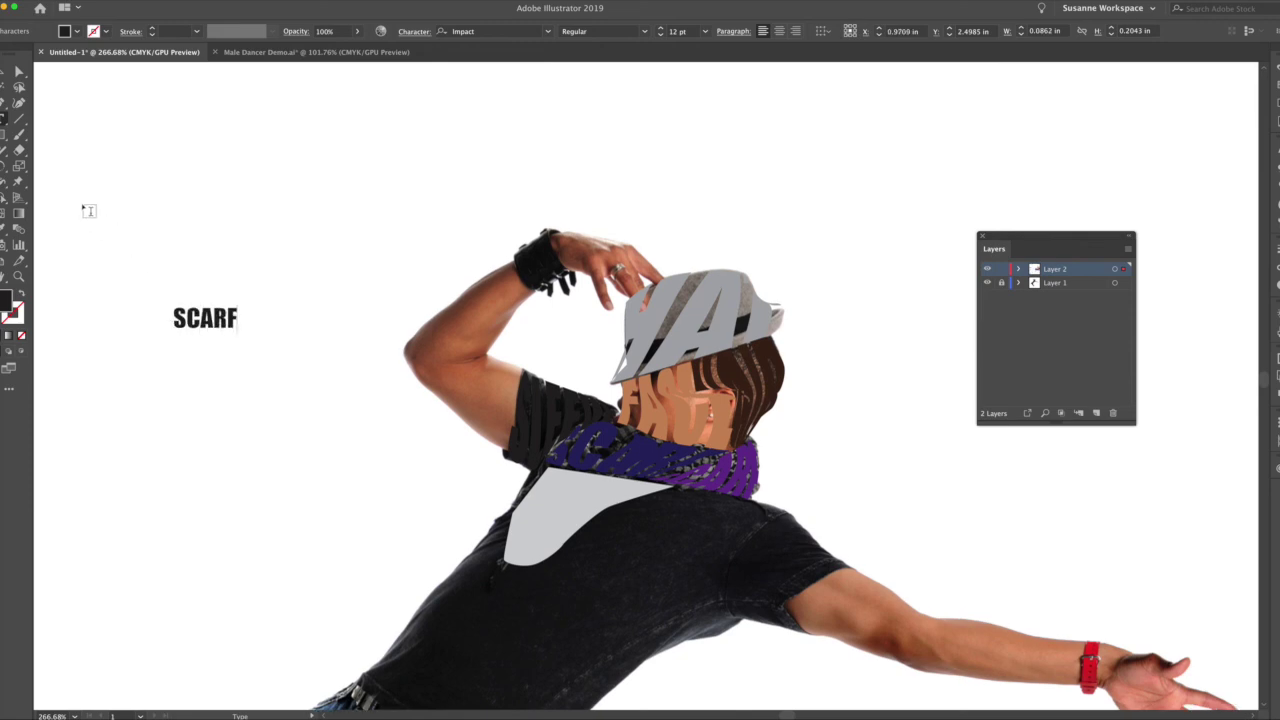
{"action": "key", "text": "Escape"}
{"action": "left_click_drag", "start_coordinate": [205, 318], "coordinate": [614, 478]}
Fill the new SCARF text with a blue swatch and nudge it to sit better over the hanging scarf shape
{"action": "left_click", "coordinate": [1268, 110]}
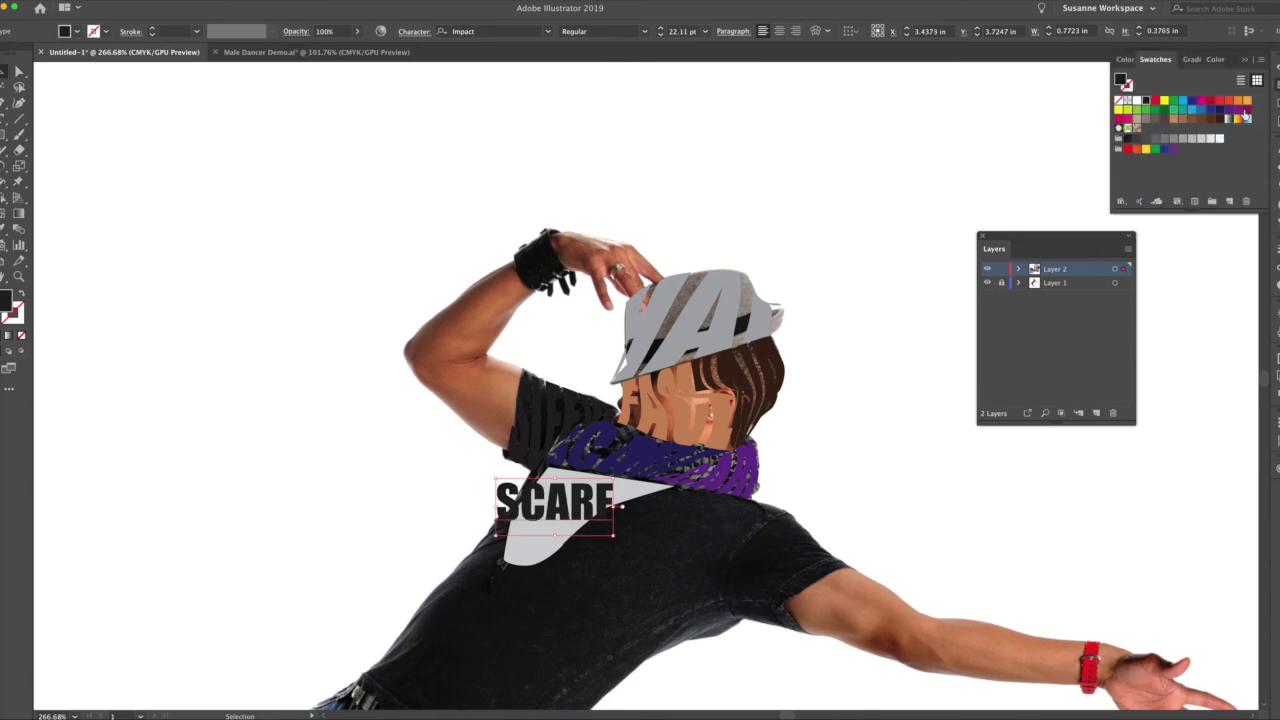
{"action": "left_click", "coordinate": [1209, 110]}
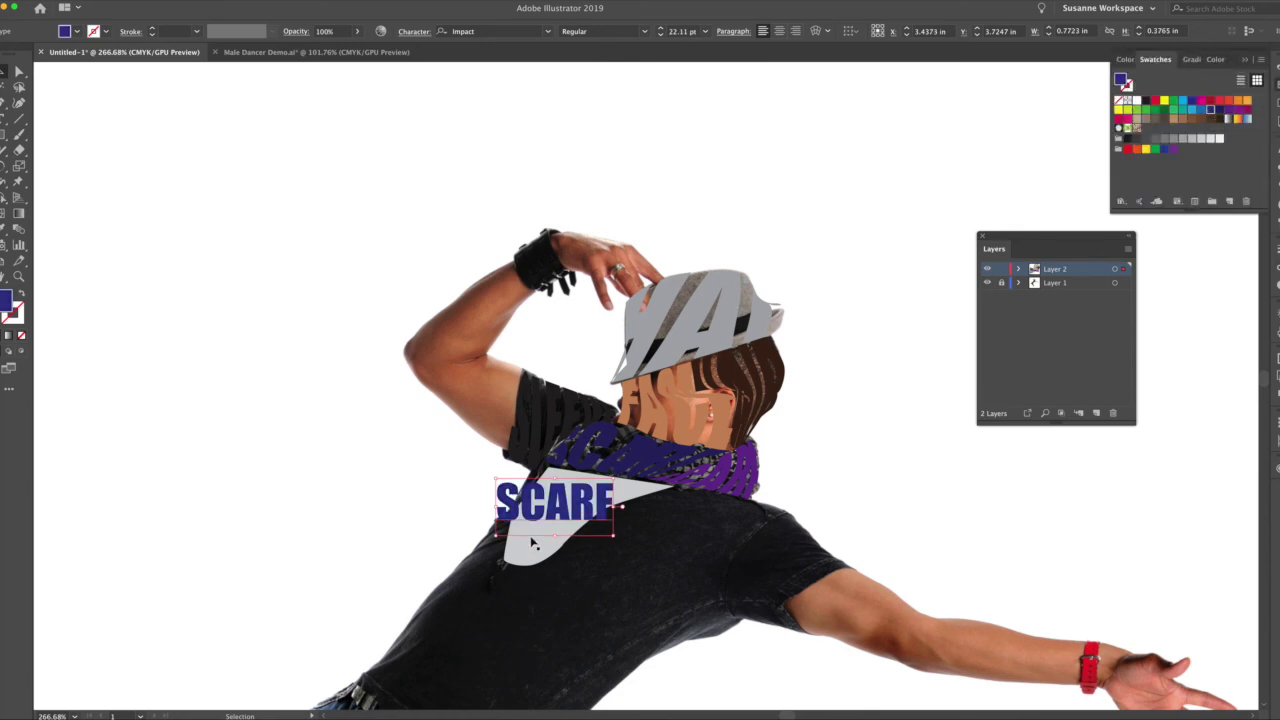
{"action": "left_click_drag", "start_coordinate": [555, 515], "coordinate": [565, 522]}
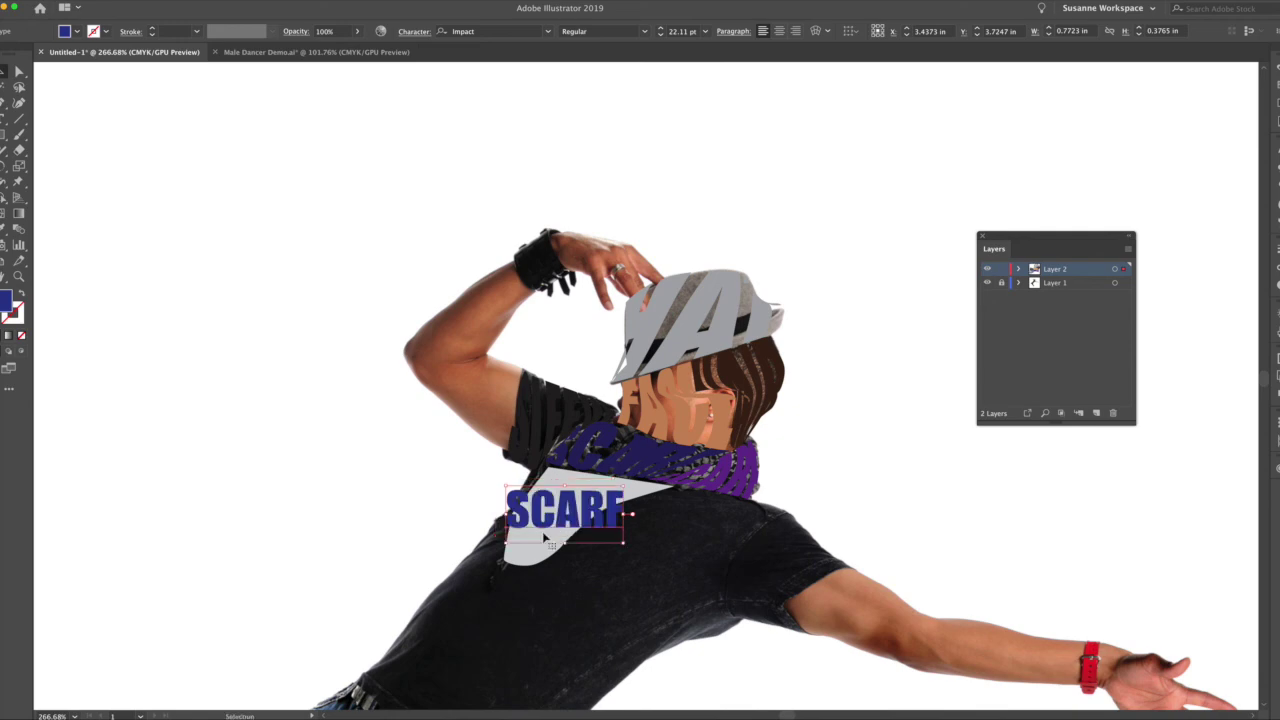
Bring the hanging scarf shape to the front and warp the blue SCARF text into it with Envelope Distort, Make with Top Object
{"action": "left_click", "coordinate": [530, 557]}
{"action": "key", "text": "shift+super+]"}
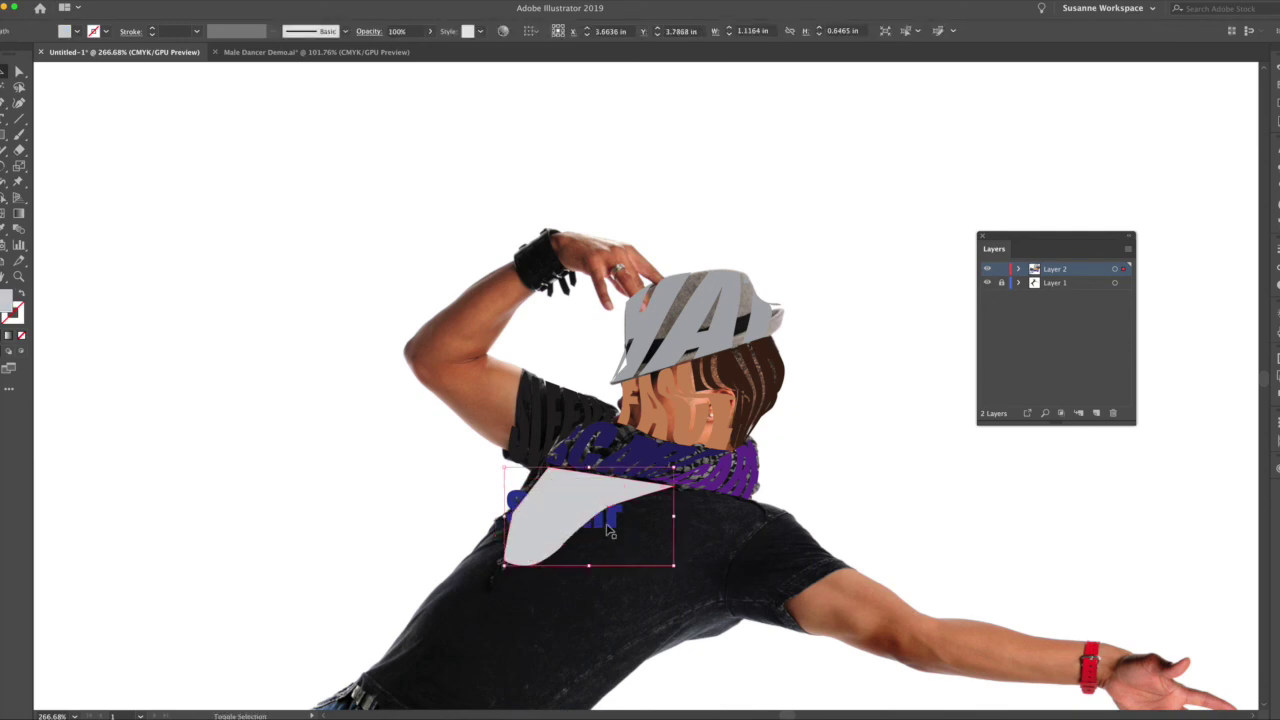
{"action": "left_click", "coordinate": [616, 529], "text": "shift"}
{"action": "left_click", "coordinate": [98, 1]}
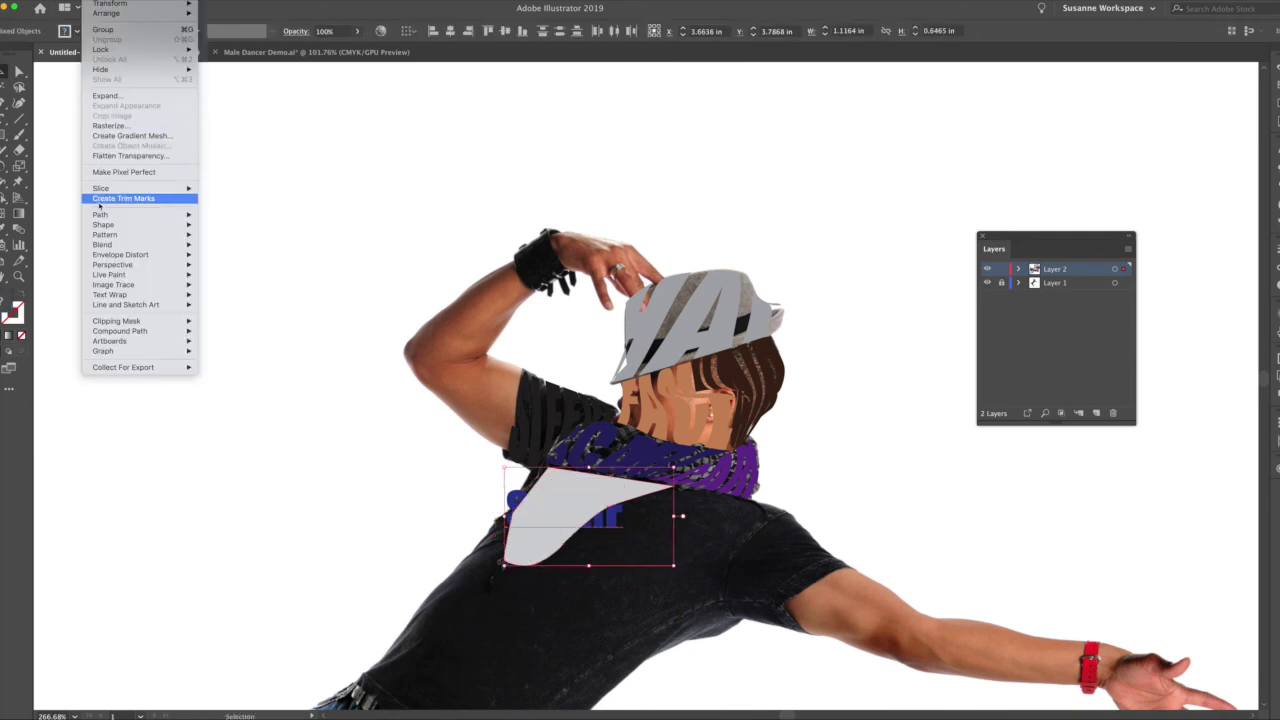
{"action": "mouse_move", "coordinate": [112, 257]}
{"action": "left_click", "coordinate": [245, 274]}
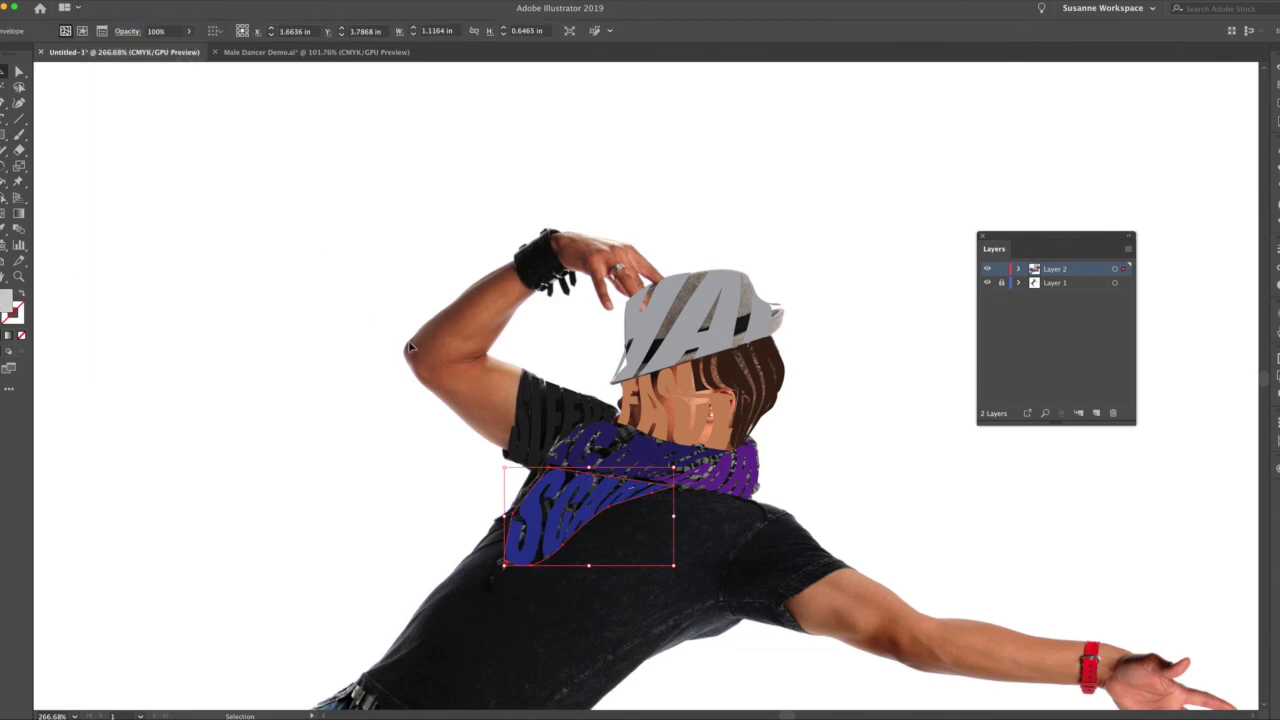
{"action": "left_click", "coordinate": [393, 347]}
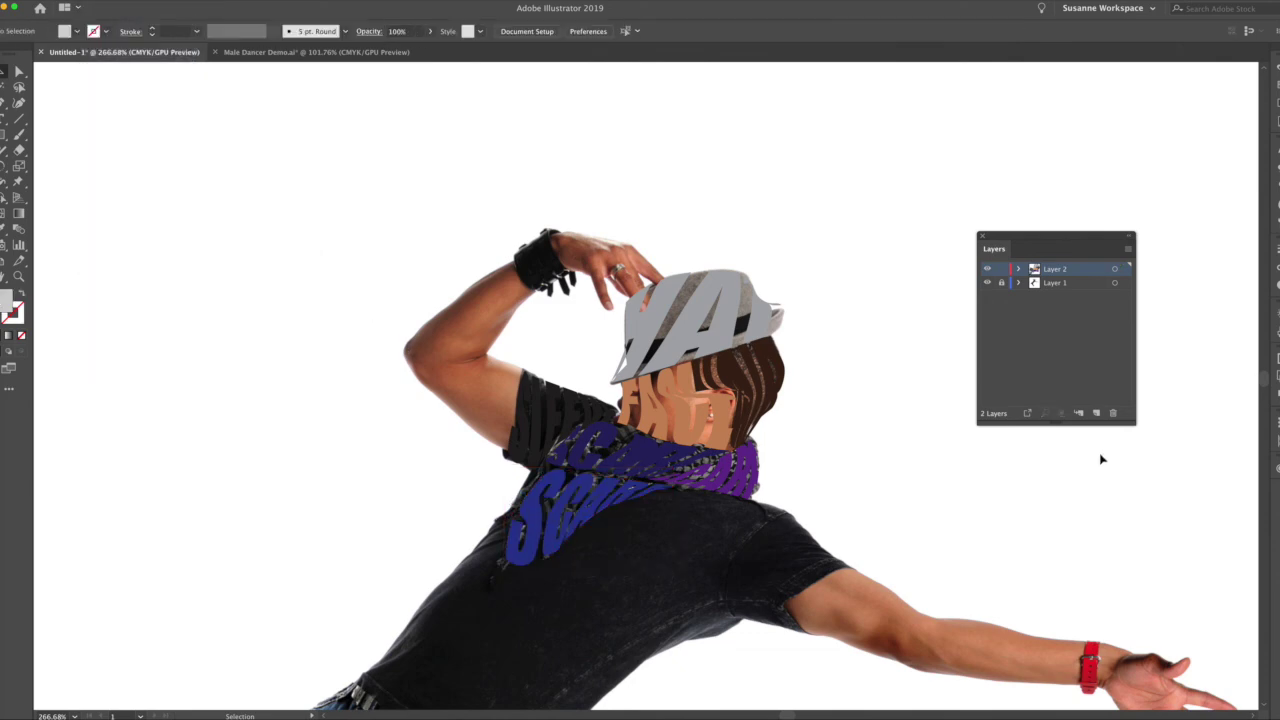
Hide the photo on Layer 1 and compare the warped lettering with the finished Male Dancer Demo.ai artwork
{"action": "left_click", "coordinate": [988, 283]}
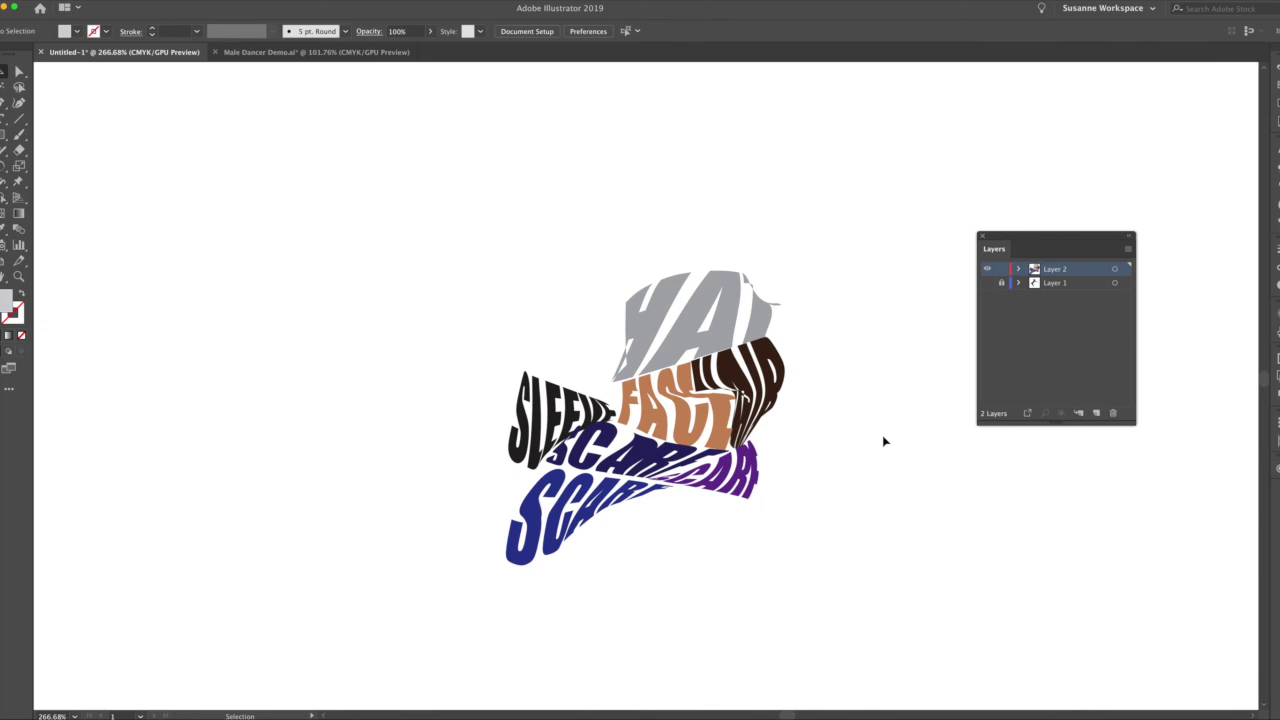
{"action": "left_click", "coordinate": [316, 53]}
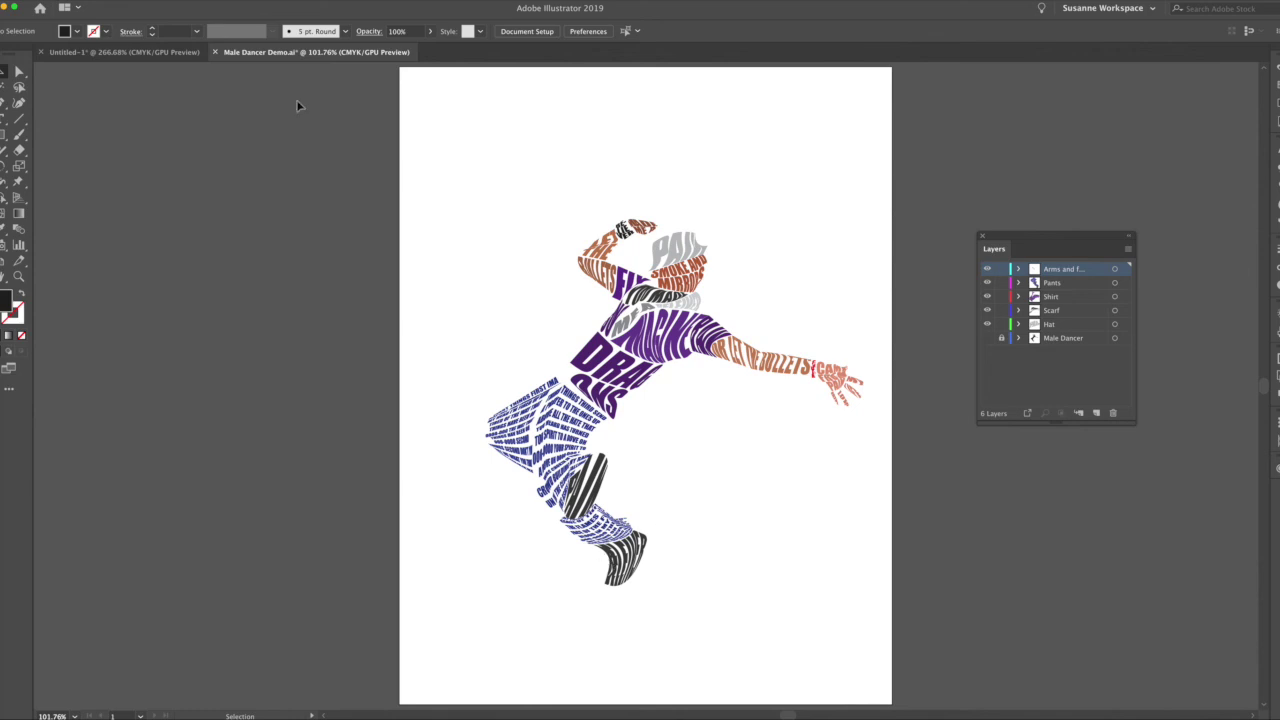
{"action": "left_click", "coordinate": [190, 53]}
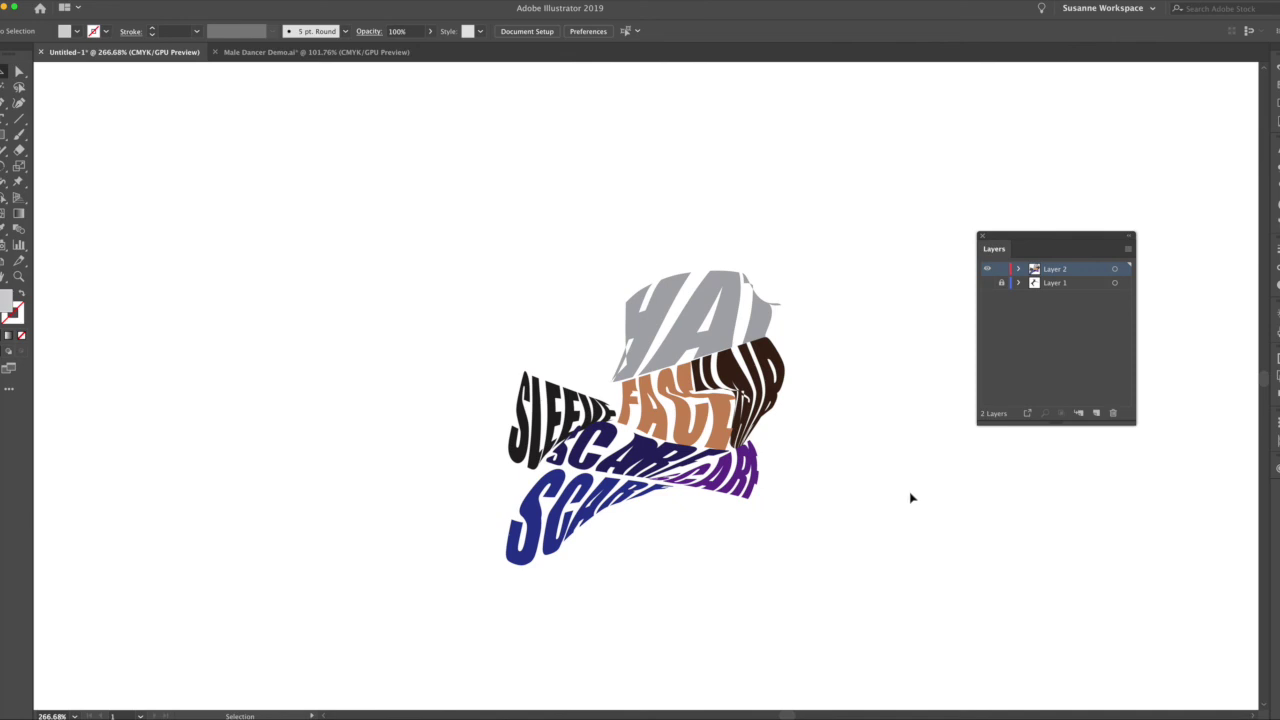
{"action": "left_click", "coordinate": [265, 51]}
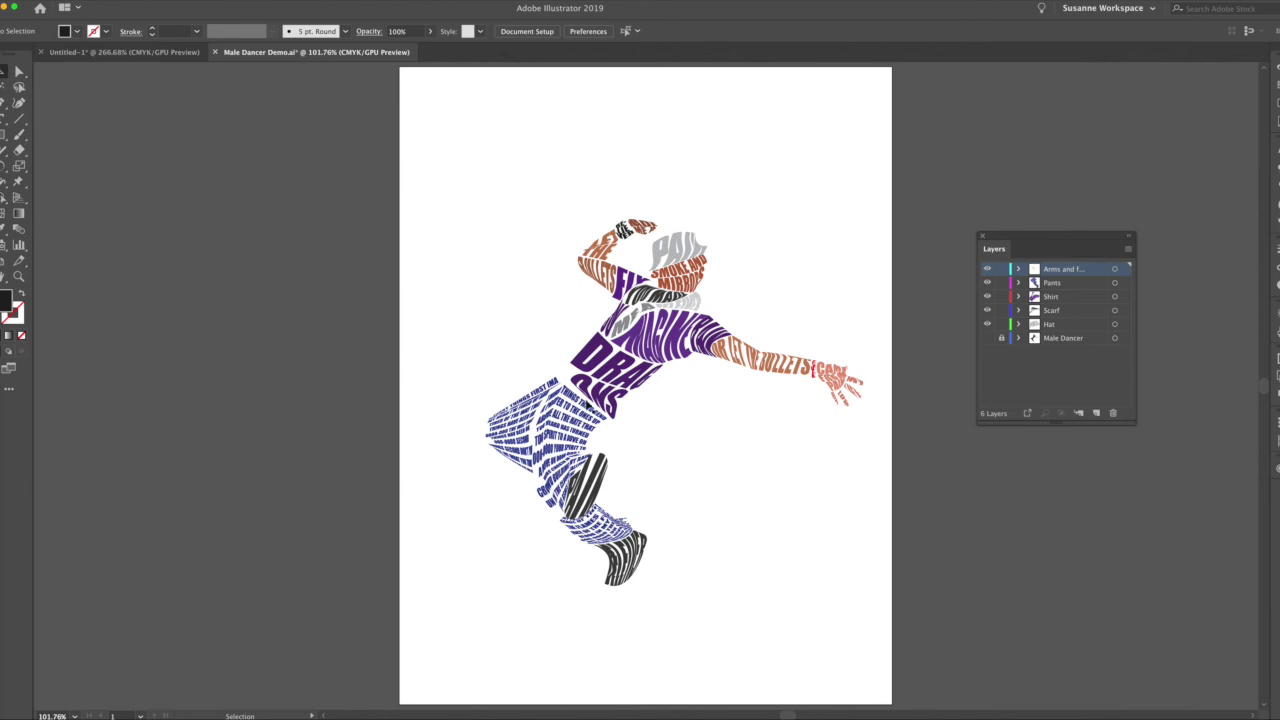
{"action": "left_click", "coordinate": [146, 53]}
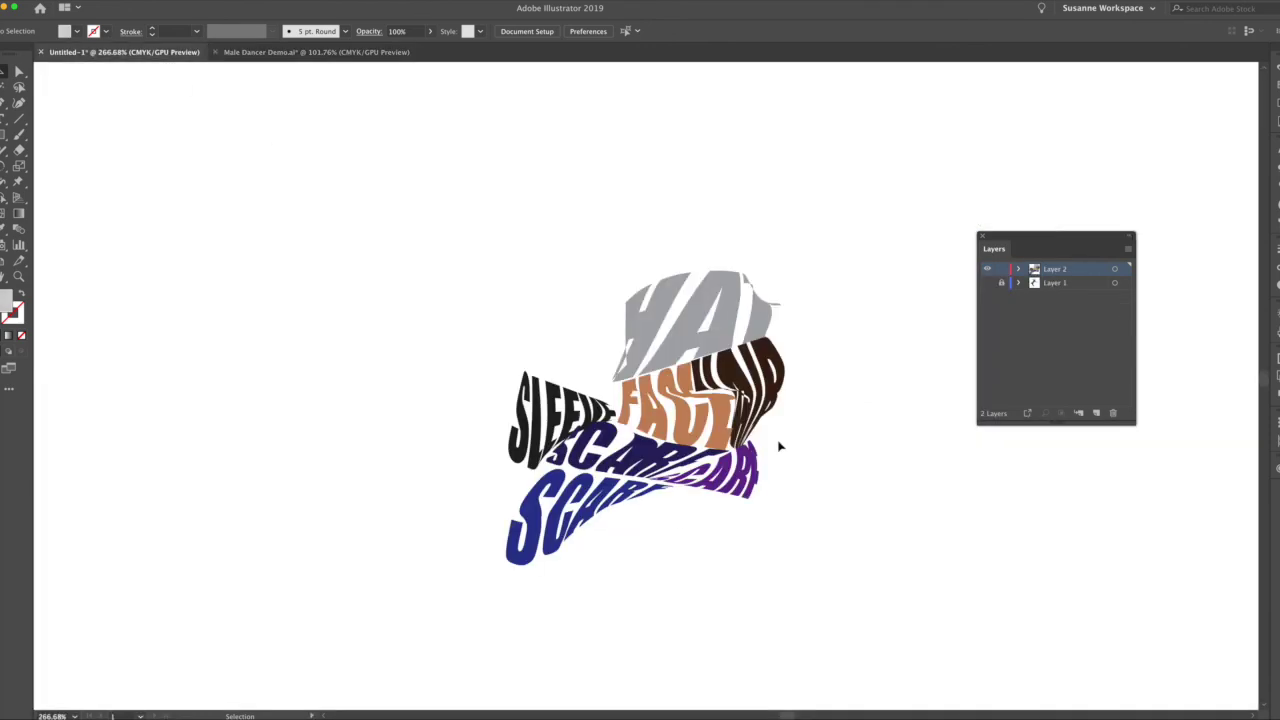